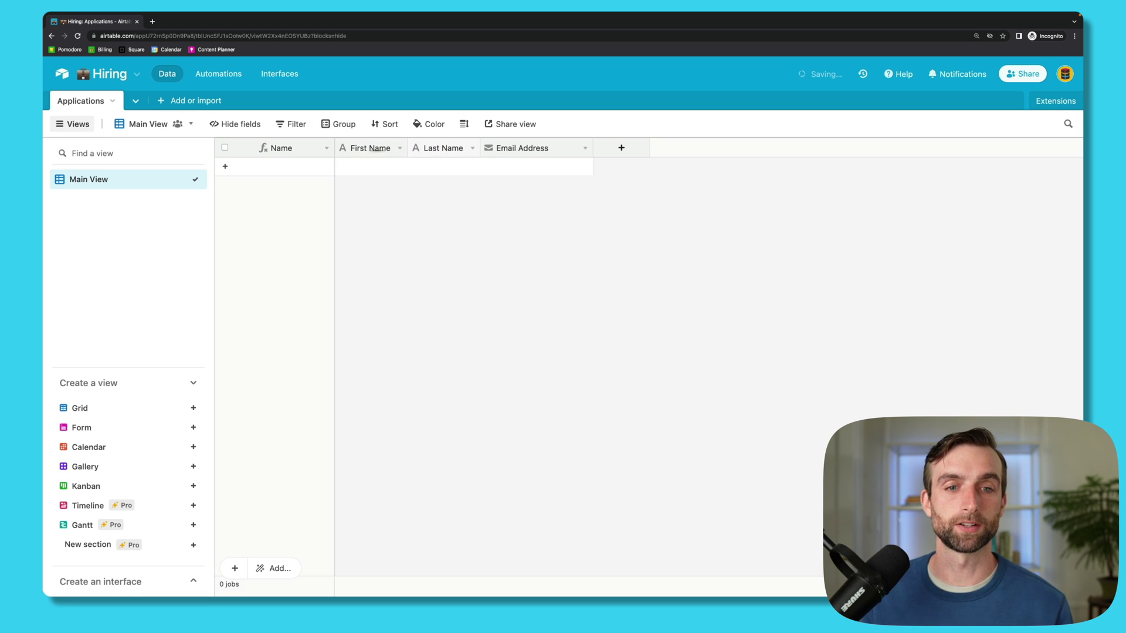
pyautogui.doubleClick(369, 149)
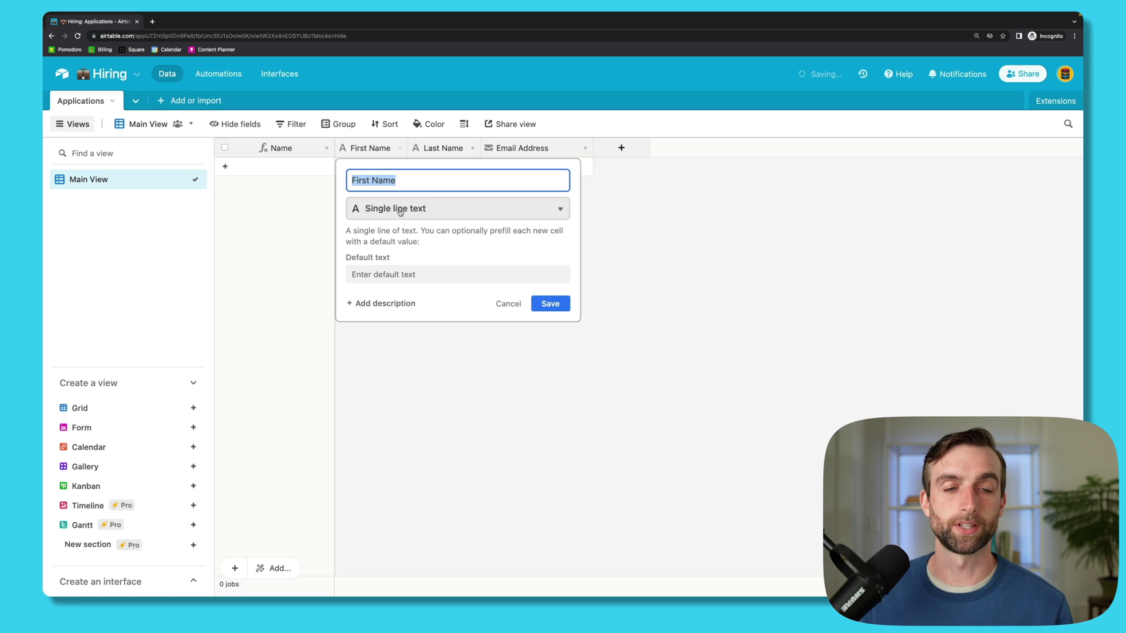
pyautogui.click(433, 367)
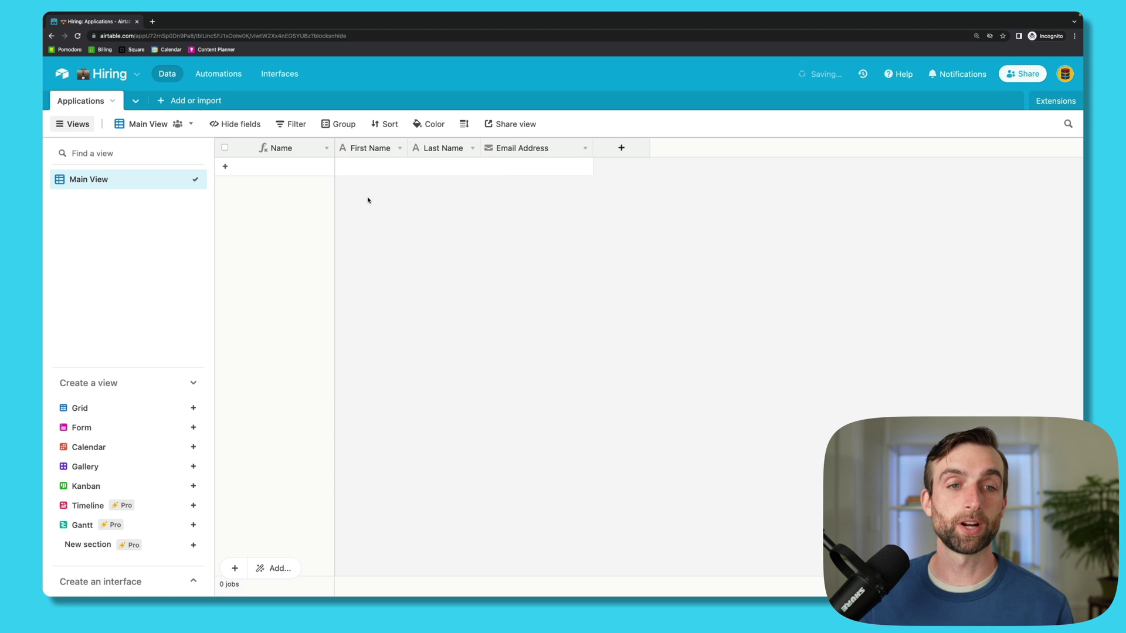
pyautogui.doubleClick(307, 157)
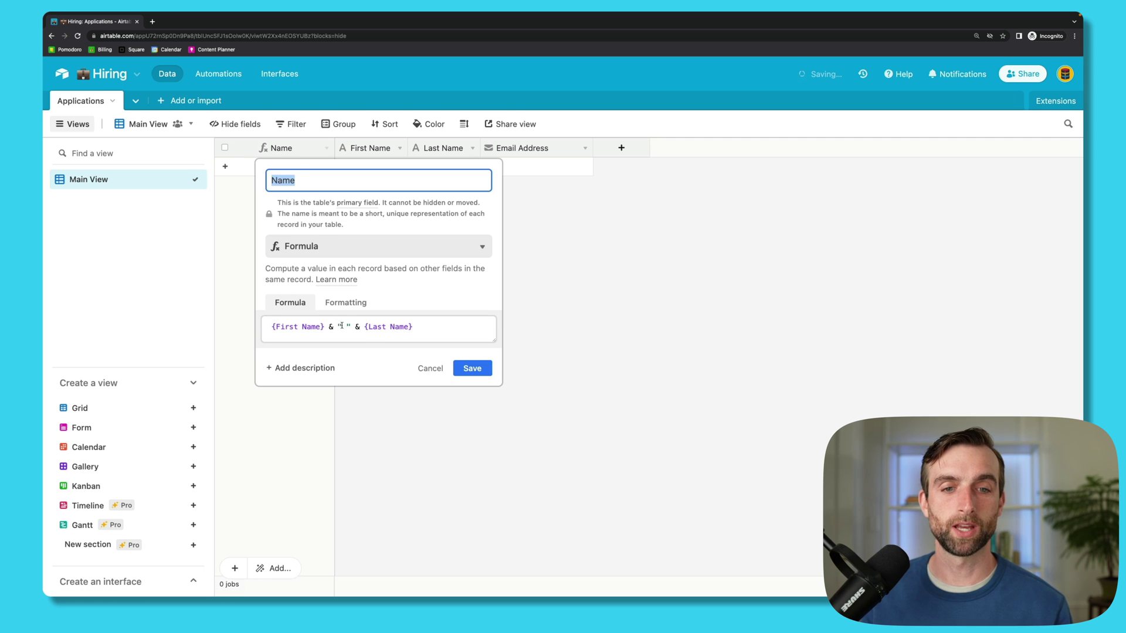
pyautogui.click(428, 368)
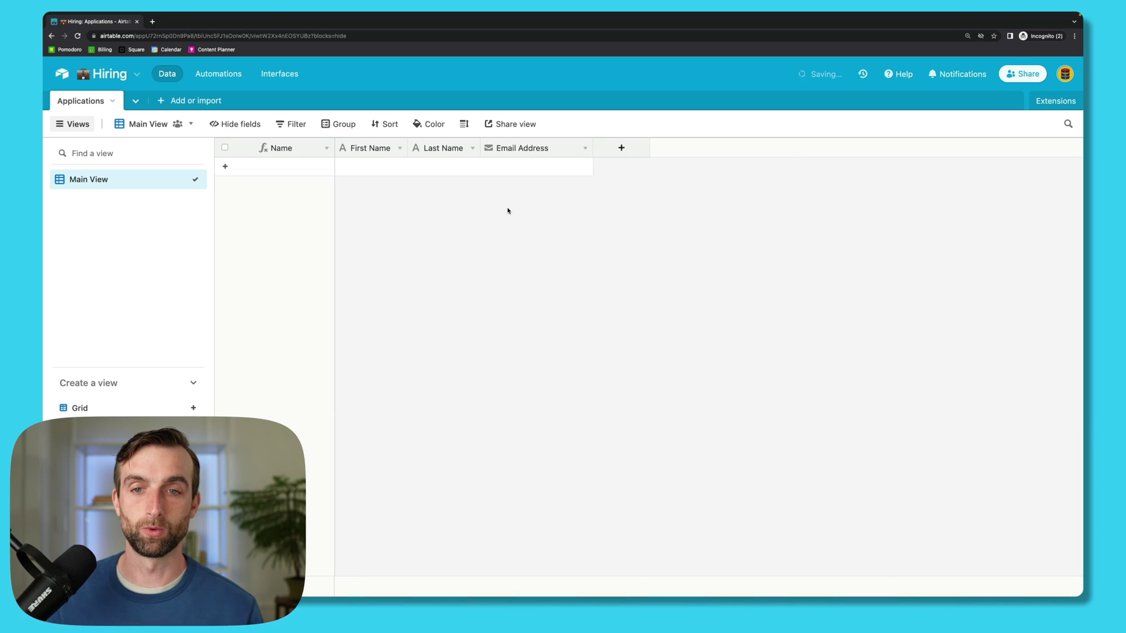
# Step: Add a Cover Letter field of type Long text to Applications
pyautogui.click(621, 147)
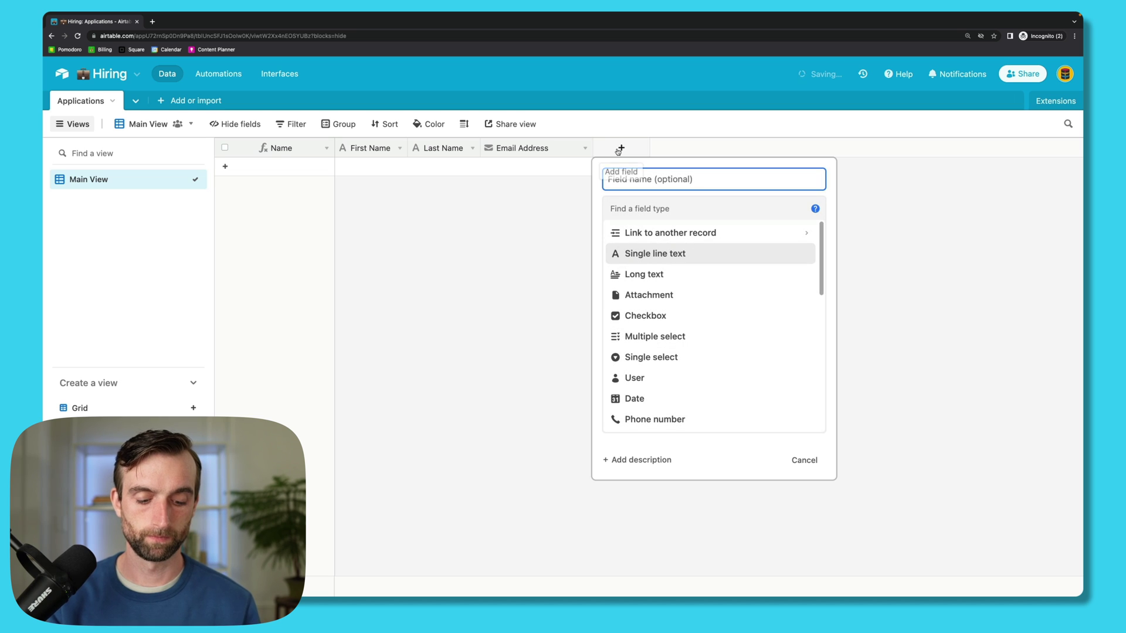
pyautogui.write('Cover Letter')
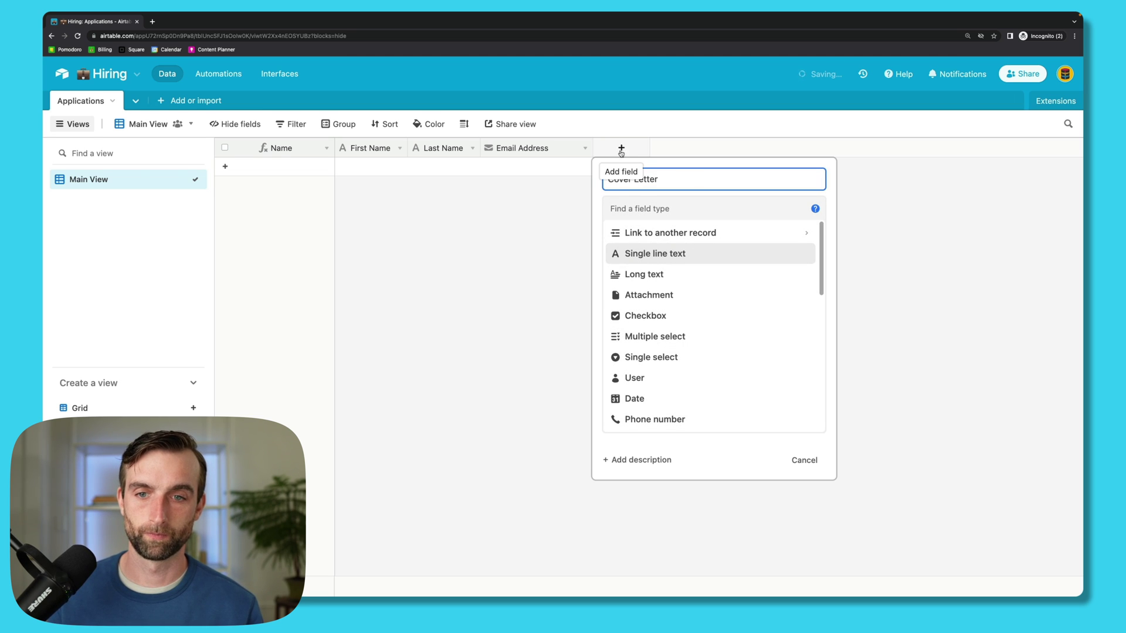
pyautogui.click(676, 209)
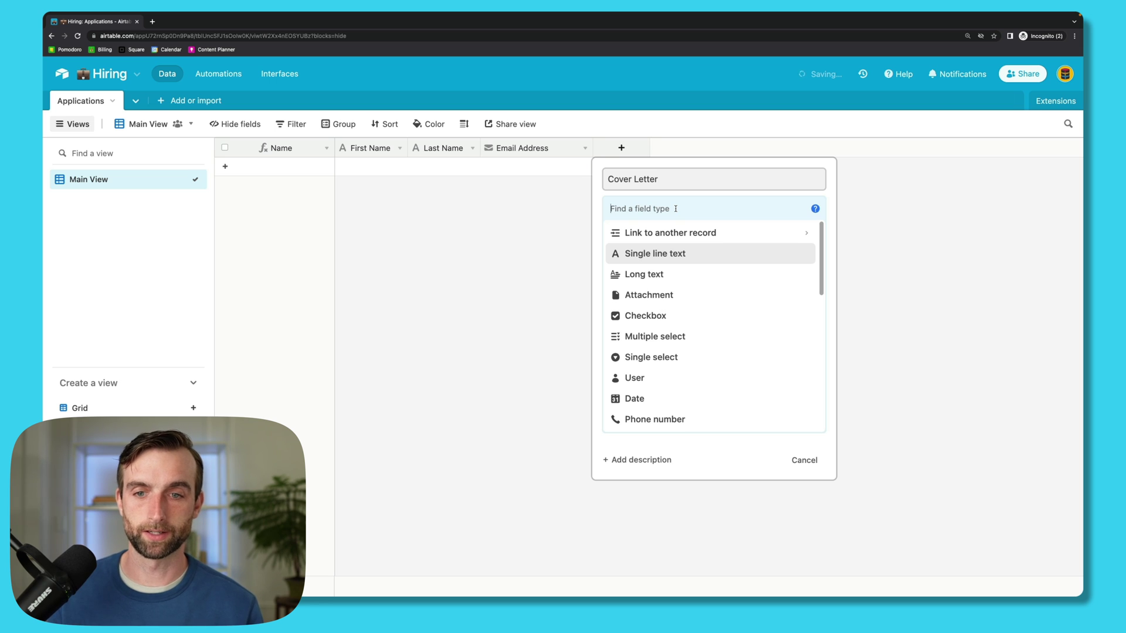
pyautogui.write('lo')
pyautogui.click(724, 234)
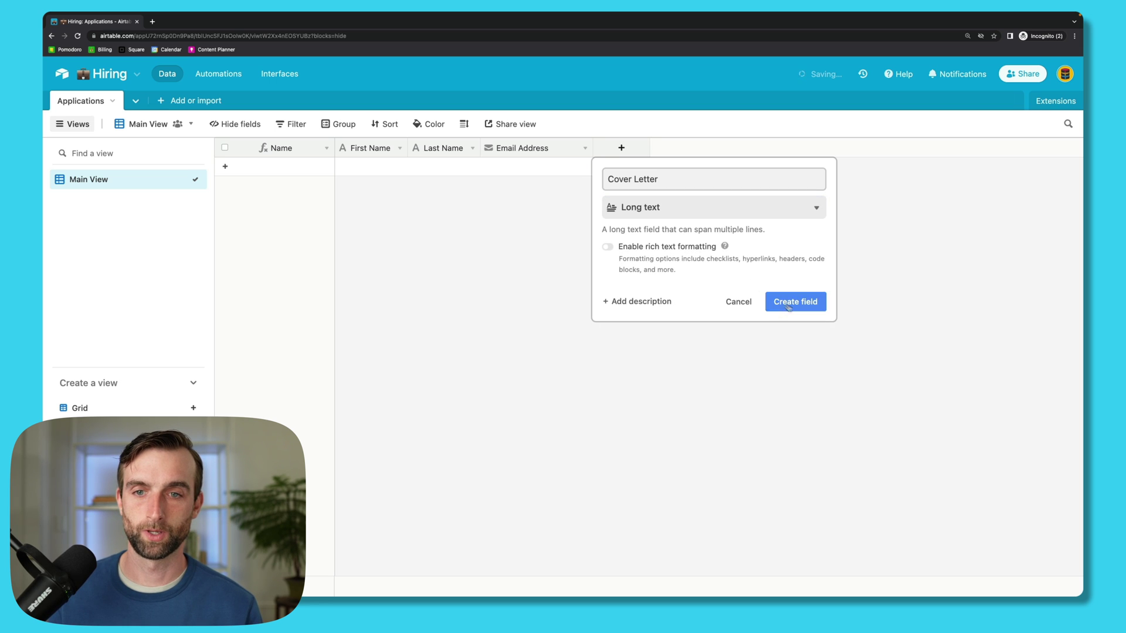
pyautogui.click(792, 310)
# Step: Add a Resume field of type Attachment
pyautogui.click(730, 148)
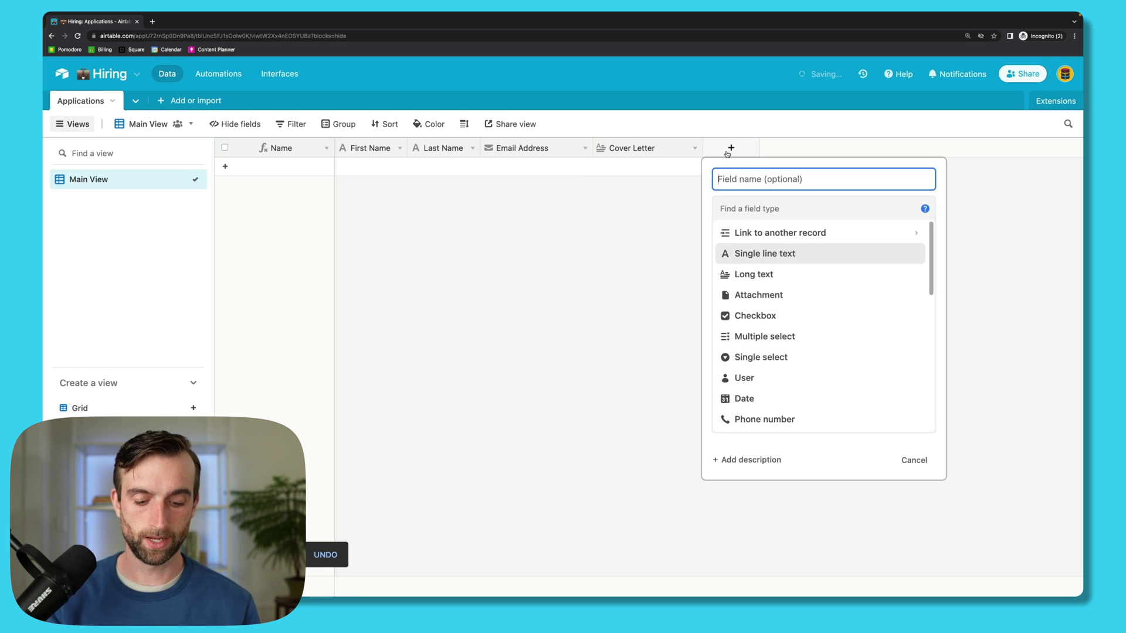
pyautogui.write('Resume')
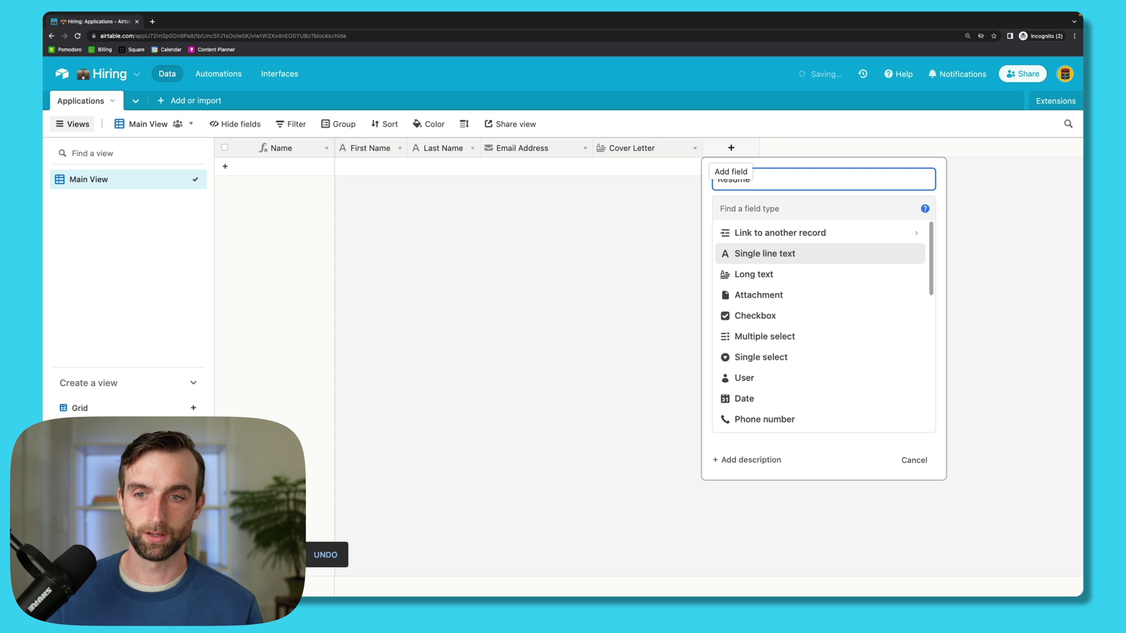
pyautogui.click(780, 210)
pyautogui.write('att')
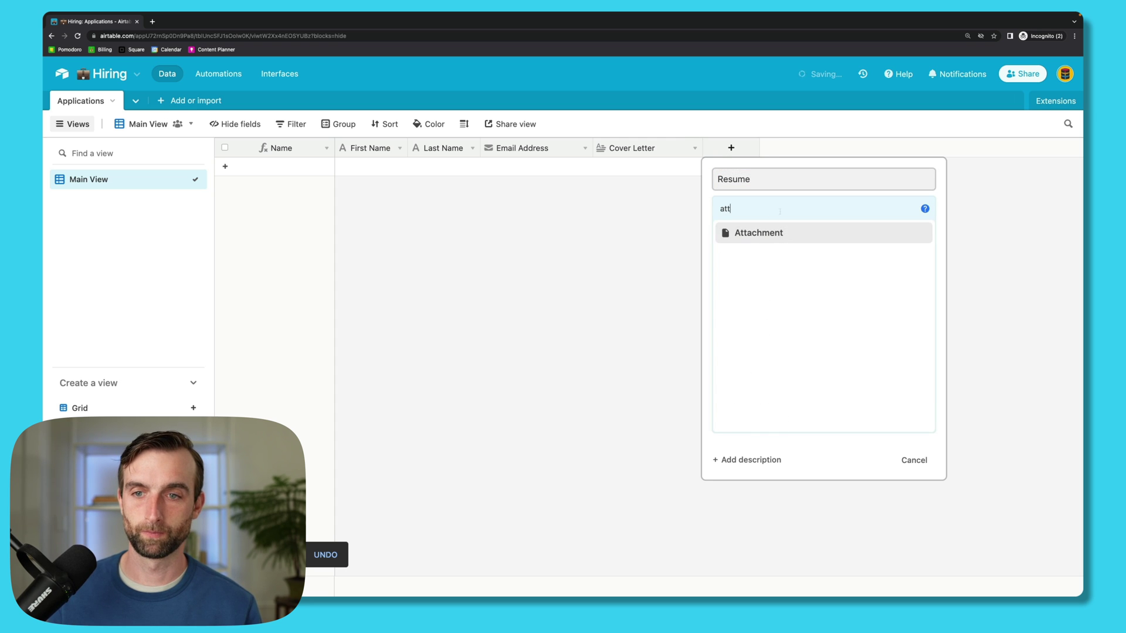
pyautogui.click(786, 235)
pyautogui.click(897, 273)
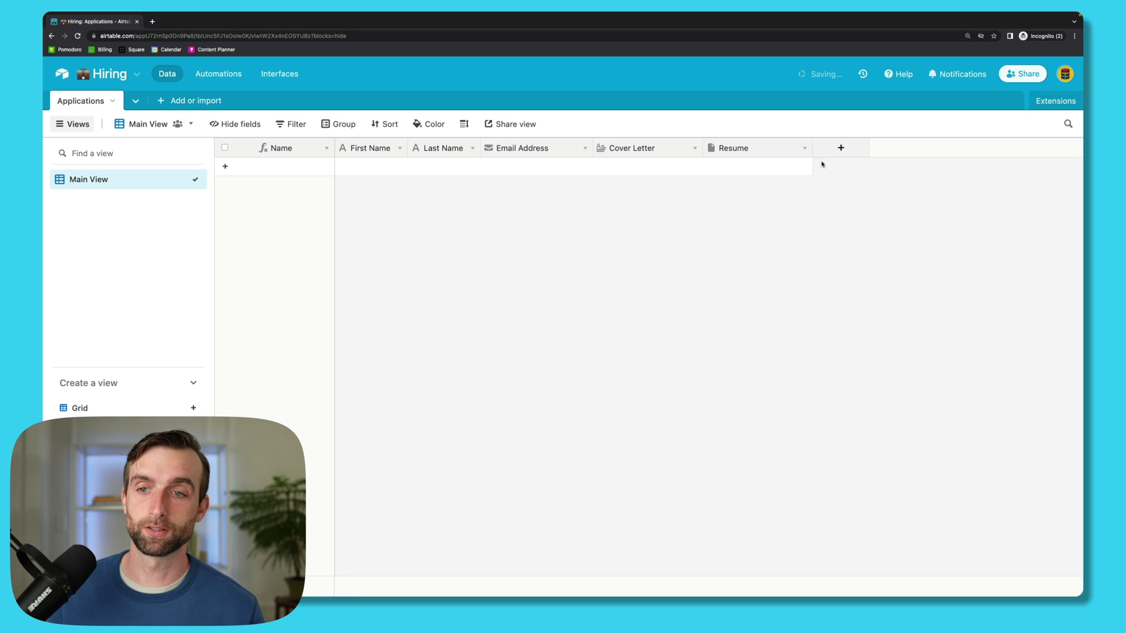
# Step: Add a Position single-select field with options Design, Marketing and Sales
pyautogui.click(840, 148)
pyautogui.write('Pos')
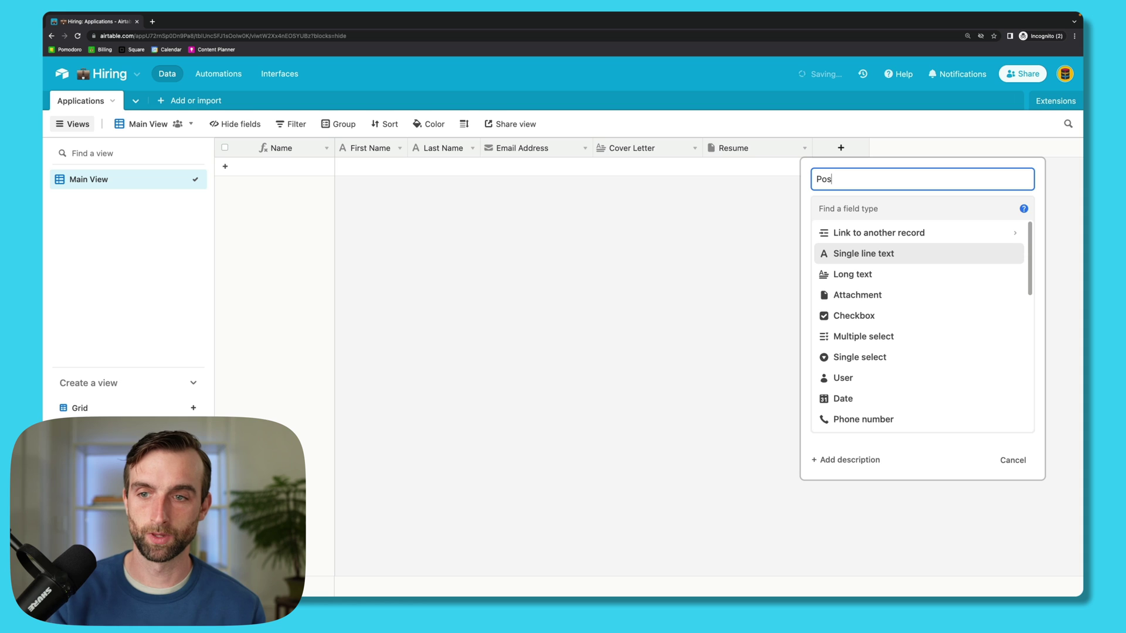
pyautogui.write('ition')
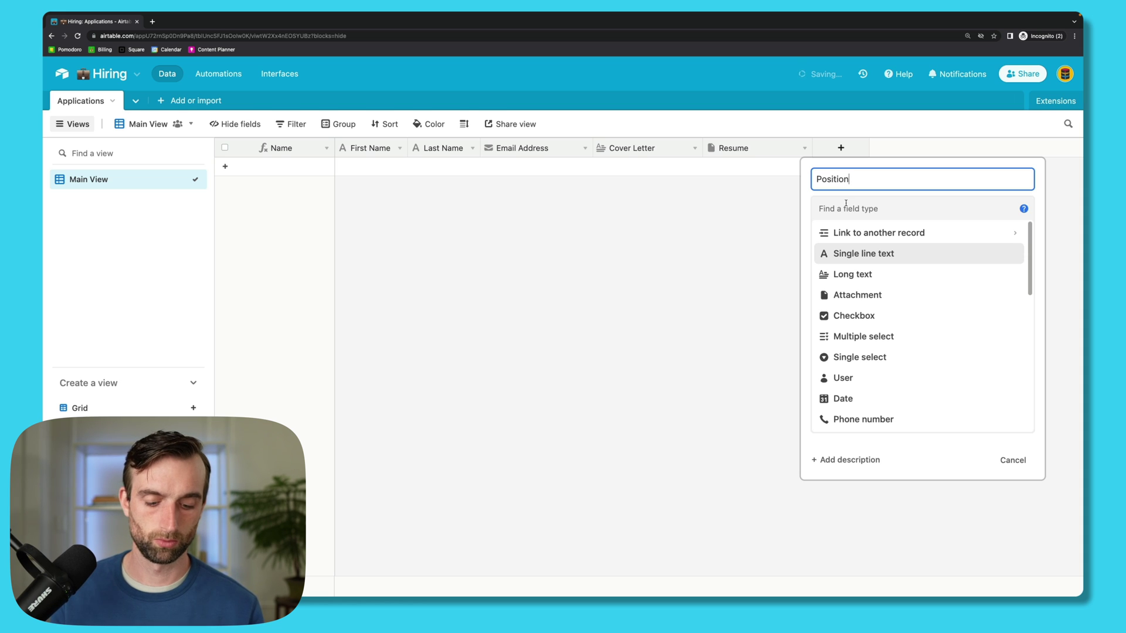
pyautogui.click(824, 208)
pyautogui.write('sing')
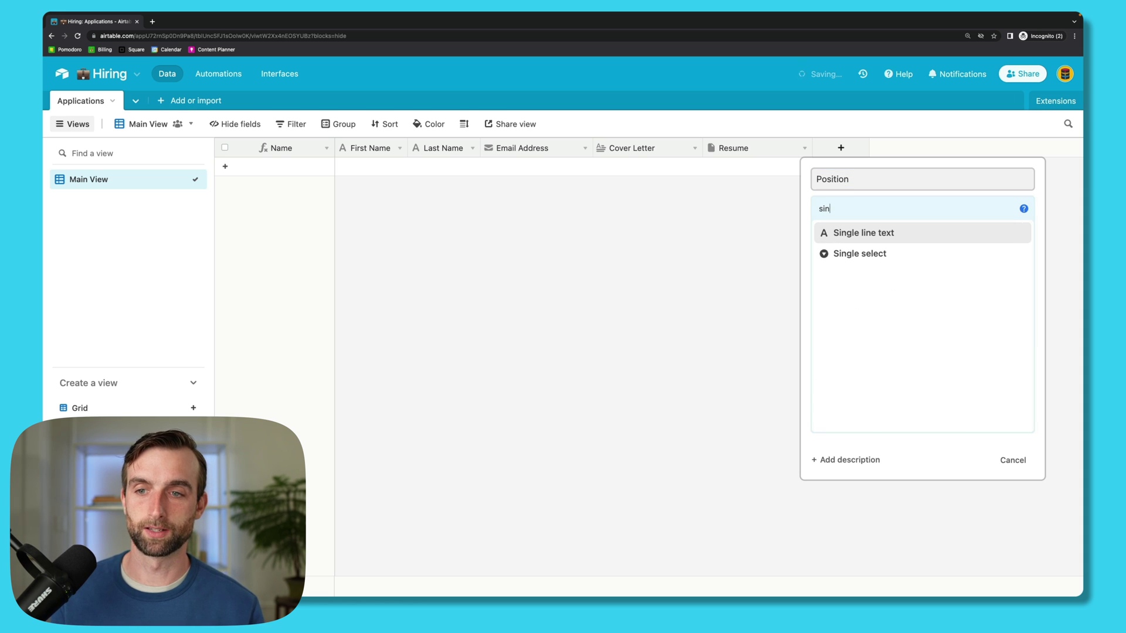
pyautogui.click(859, 259)
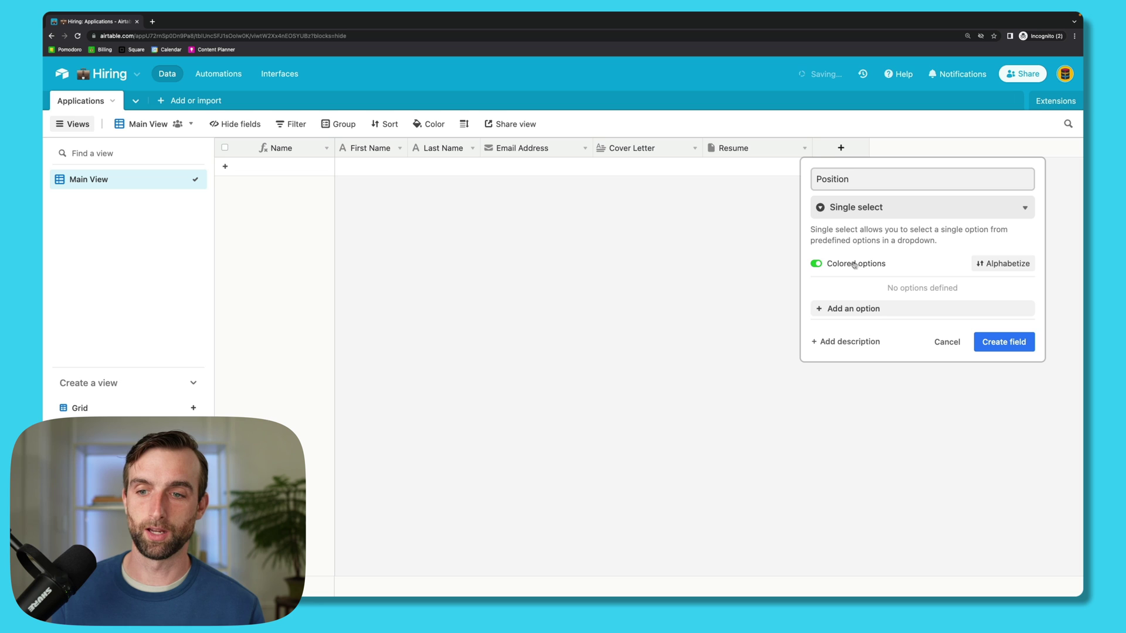
pyautogui.click(870, 309)
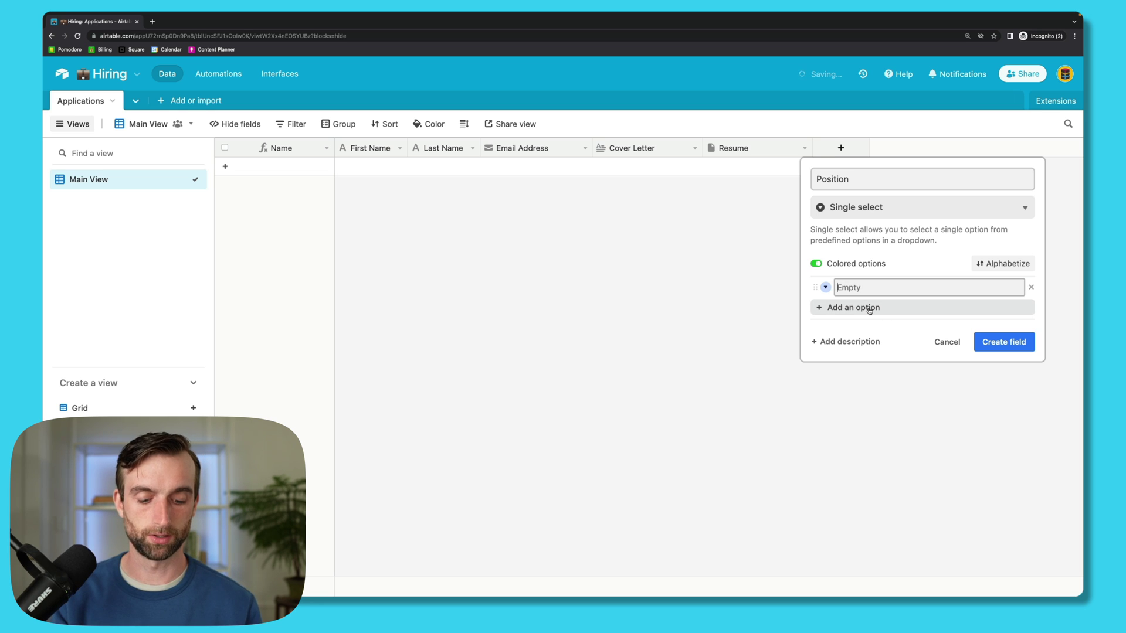
pyautogui.write('Design')
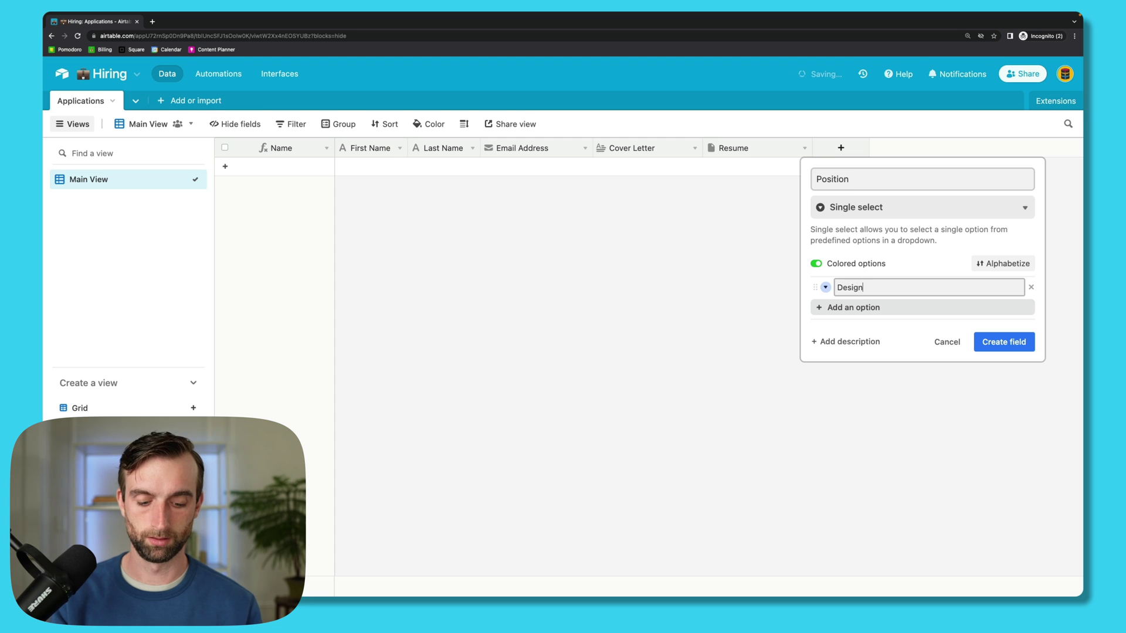
pyautogui.press('Return')
pyautogui.write('Marketing')
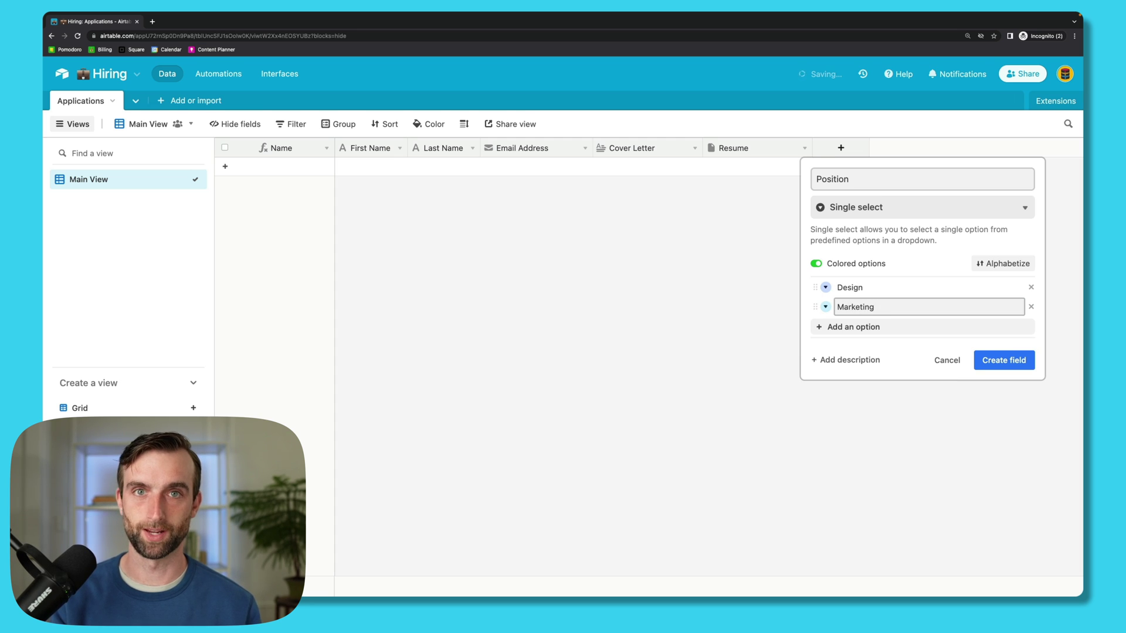
pyautogui.press('Return')
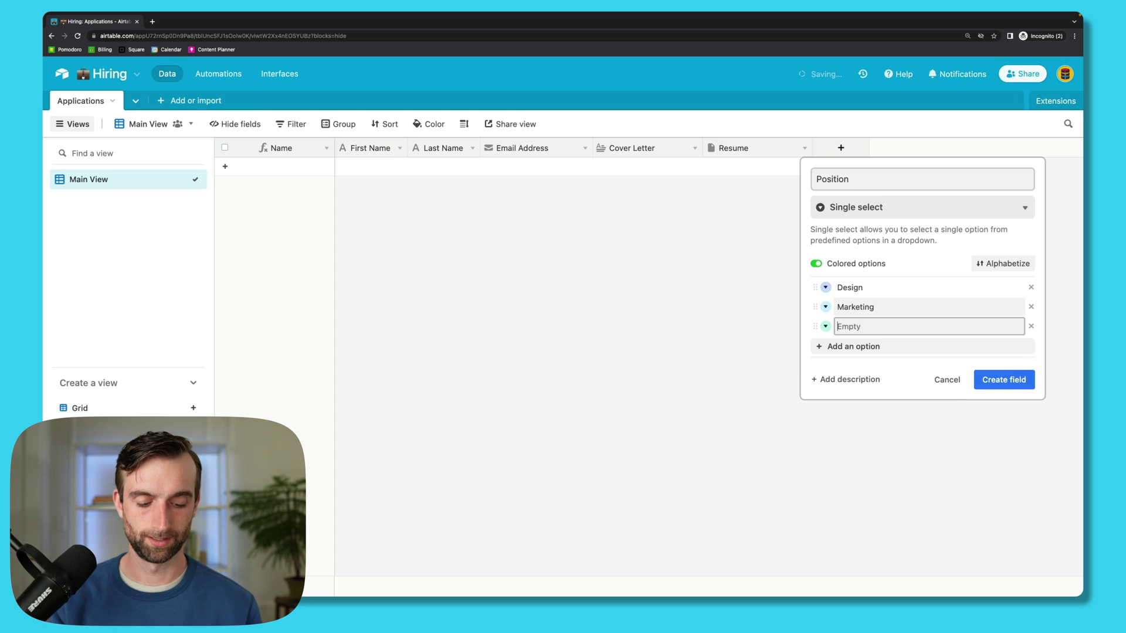
pyautogui.write('Sales')
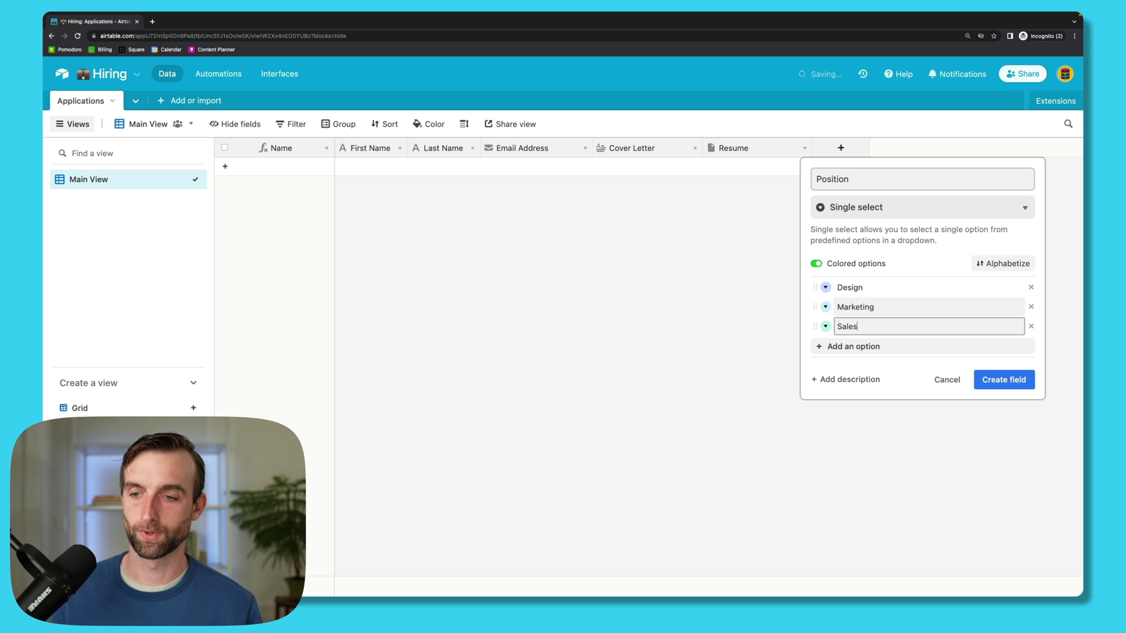
pyautogui.click(998, 381)
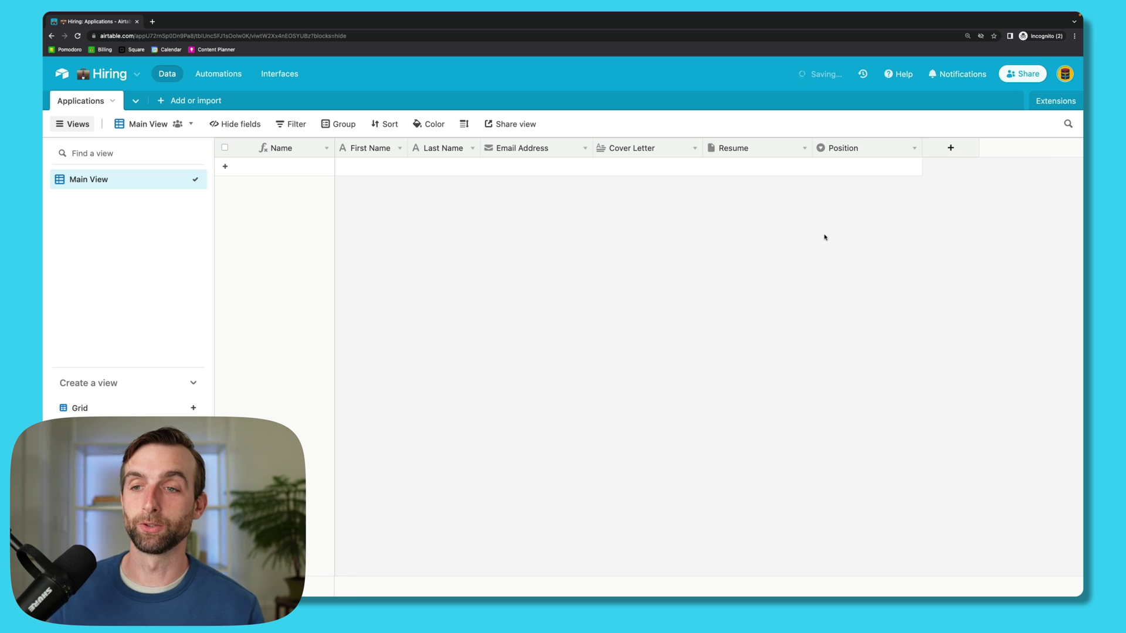
# Step: Add a Notes field of type Long text
pyautogui.click(951, 147)
pyautogui.write('Notes')
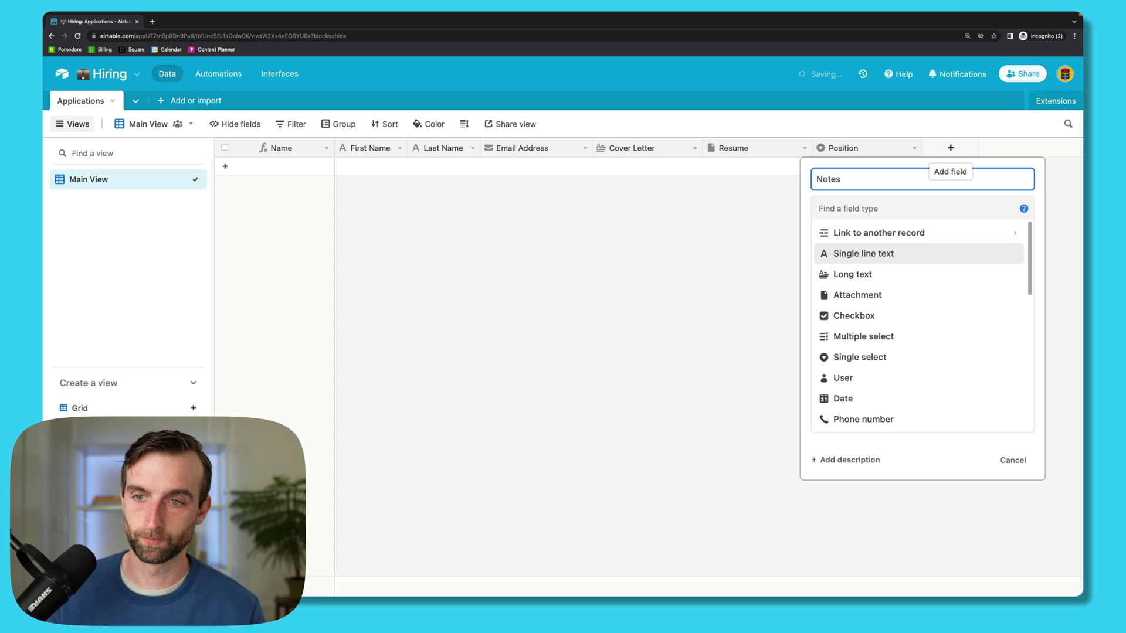
pyautogui.press('Tab')
pyautogui.write('lo')
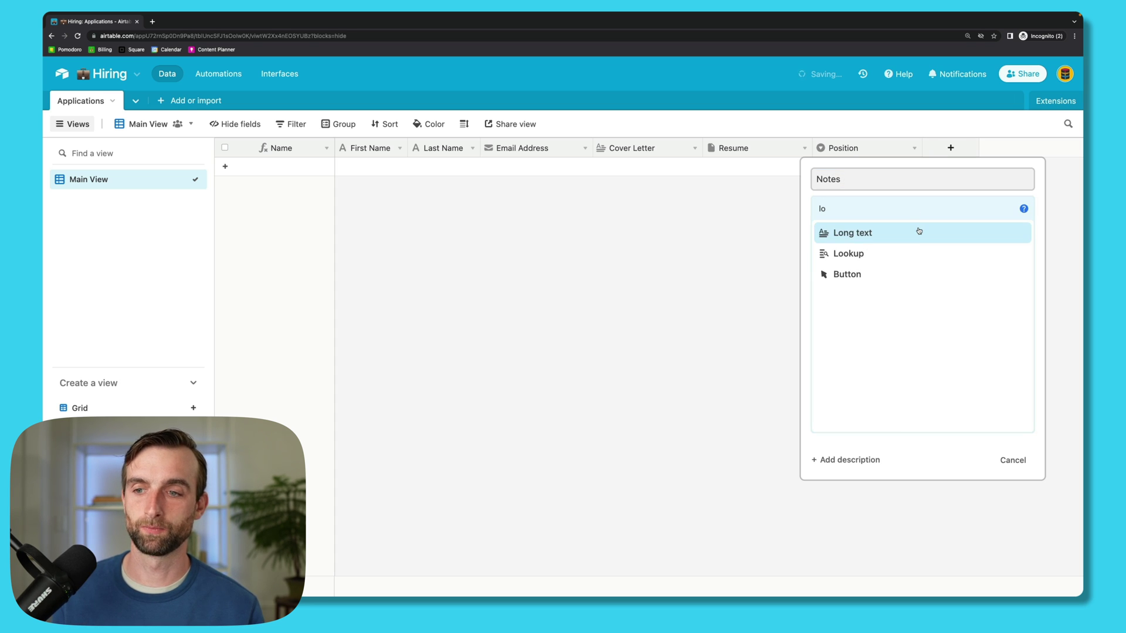
pyautogui.click(919, 231)
pyautogui.click(1000, 299)
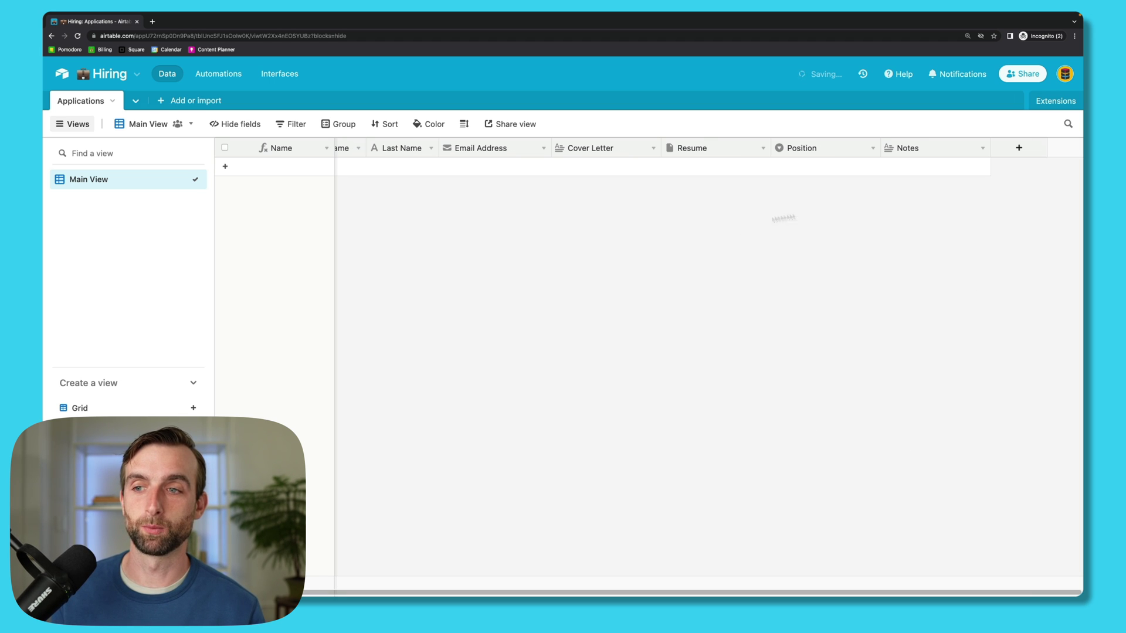
# Step: Add a Date Applied Created time field with Include time turned off
pyautogui.click(1022, 148)
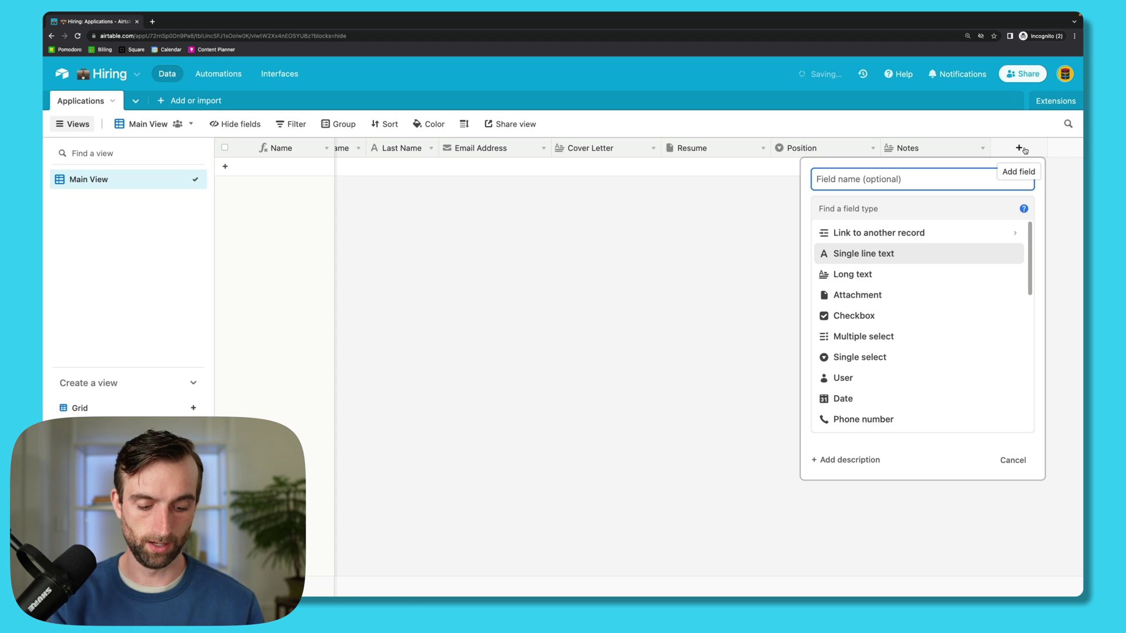
pyautogui.write('Date ')
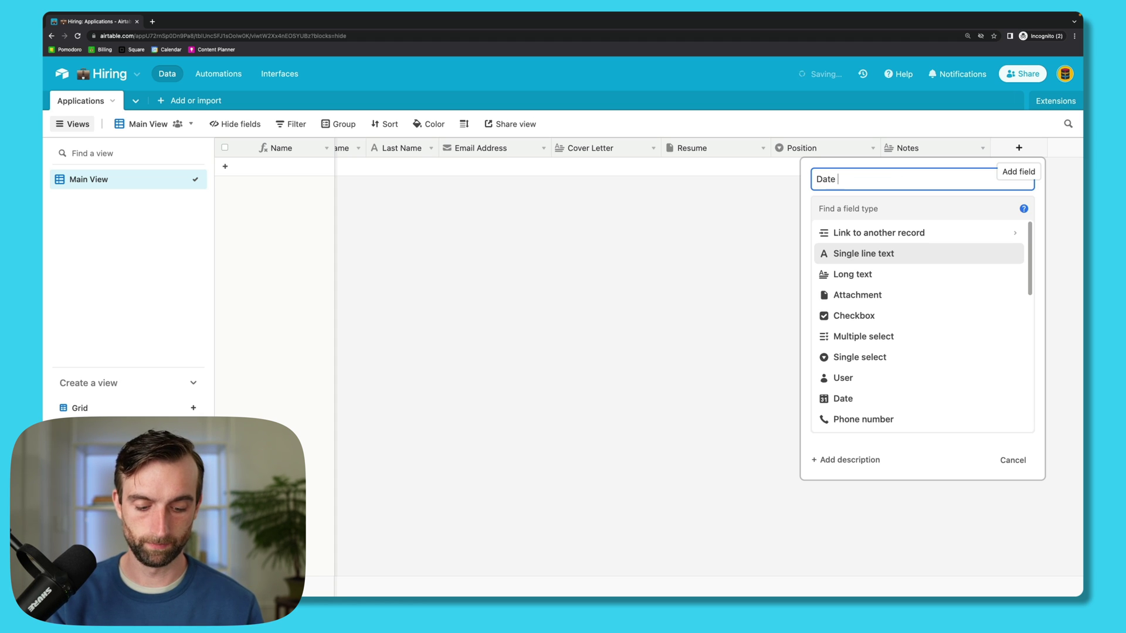
pyautogui.write('Applied')
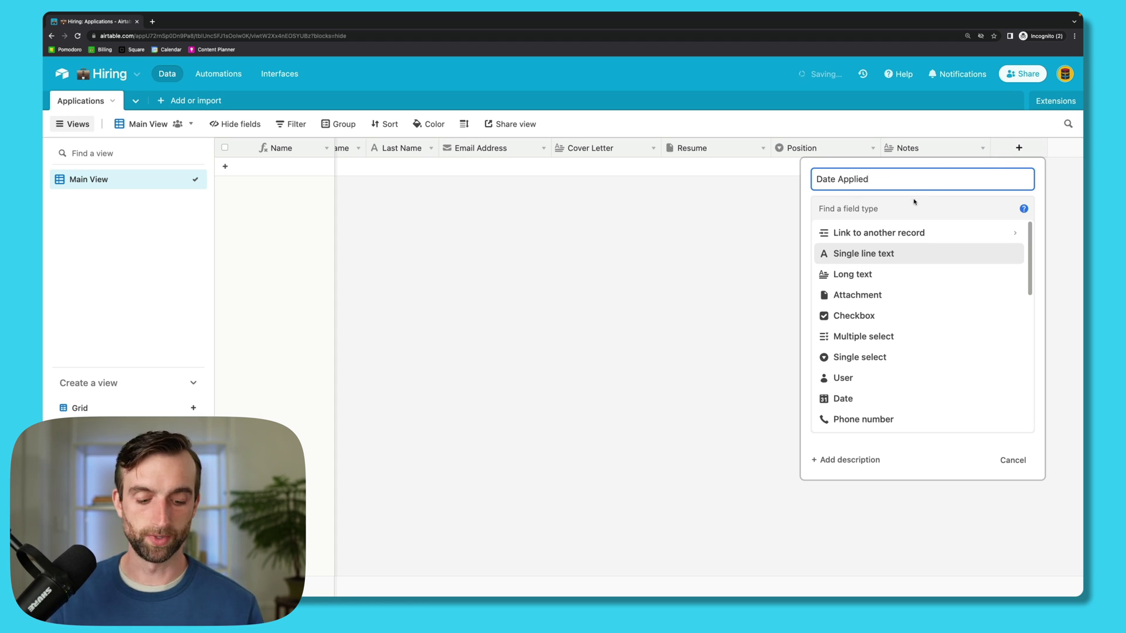
pyautogui.click(915, 206)
pyautogui.write('creat')
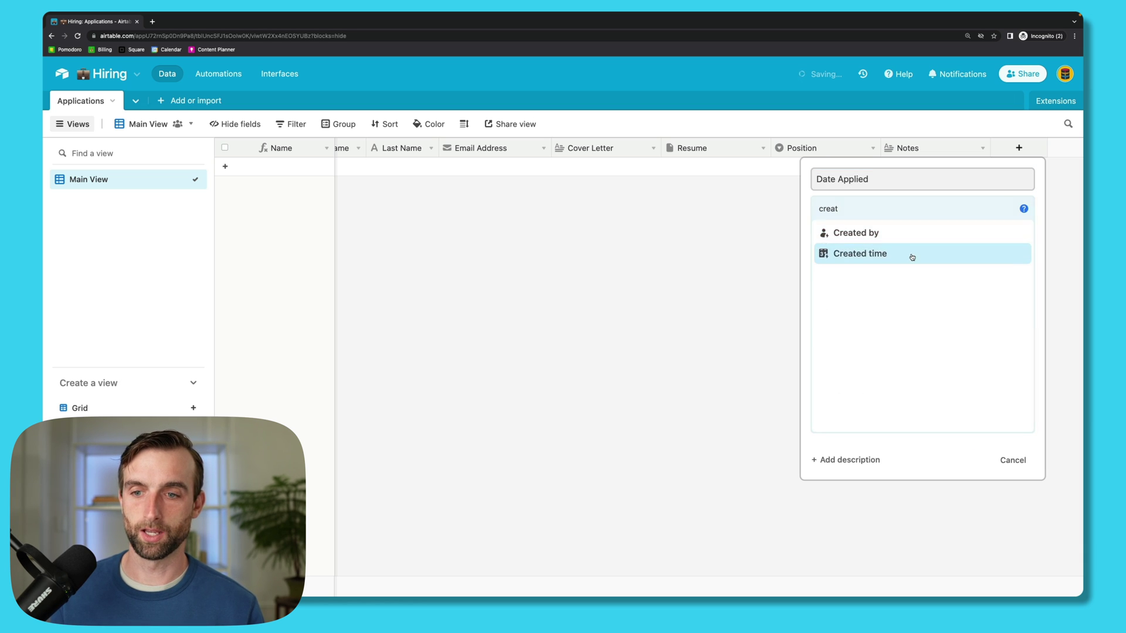
pyautogui.click(909, 254)
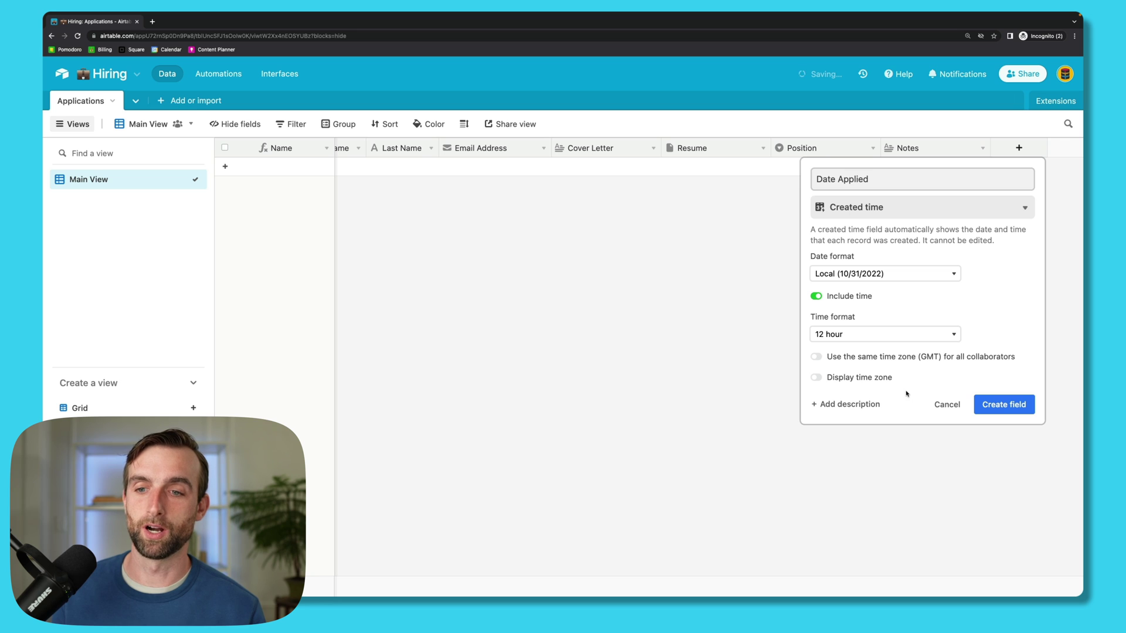
pyautogui.click(815, 297)
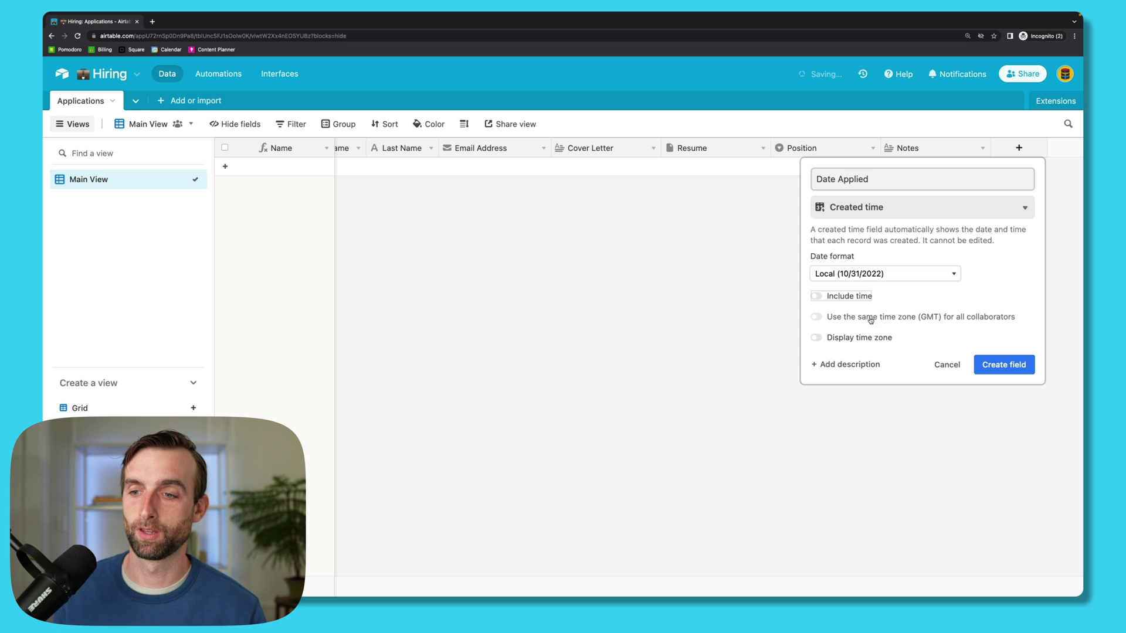
pyautogui.click(991, 365)
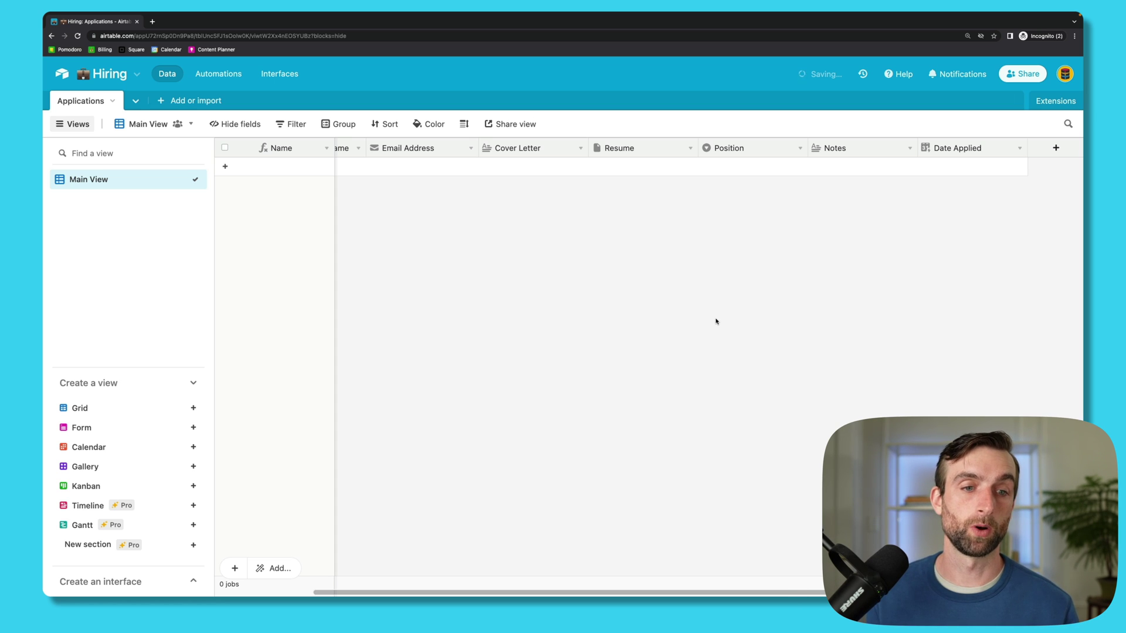
# Step: Create a new form view named Job Application
pyautogui.hscroll(-3, 716, 321)
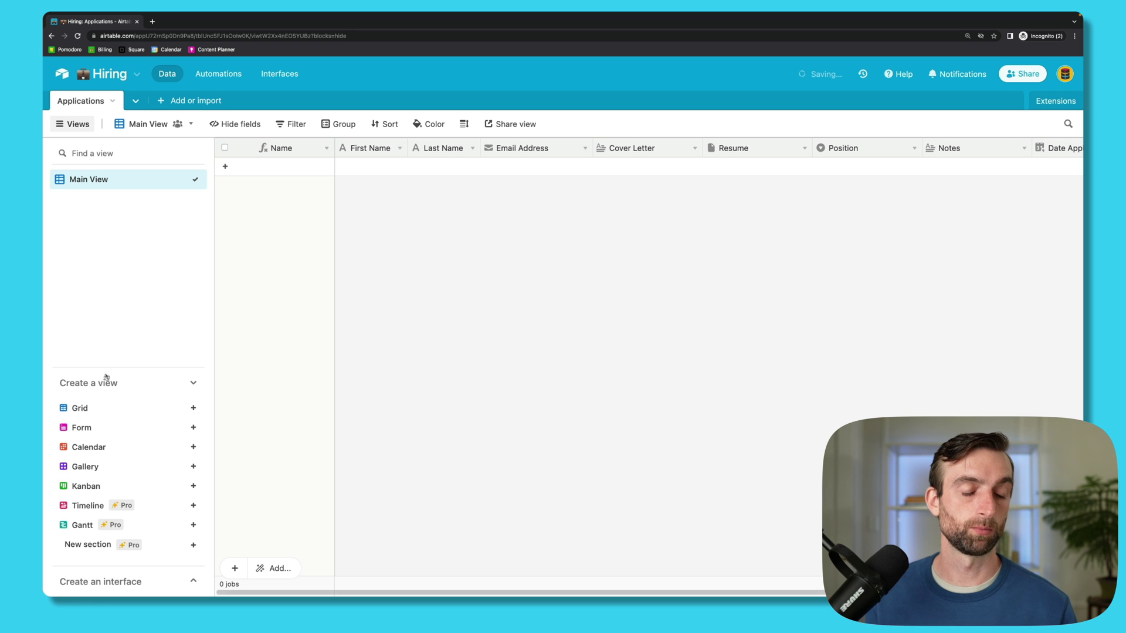
pyautogui.moveTo(121, 443)
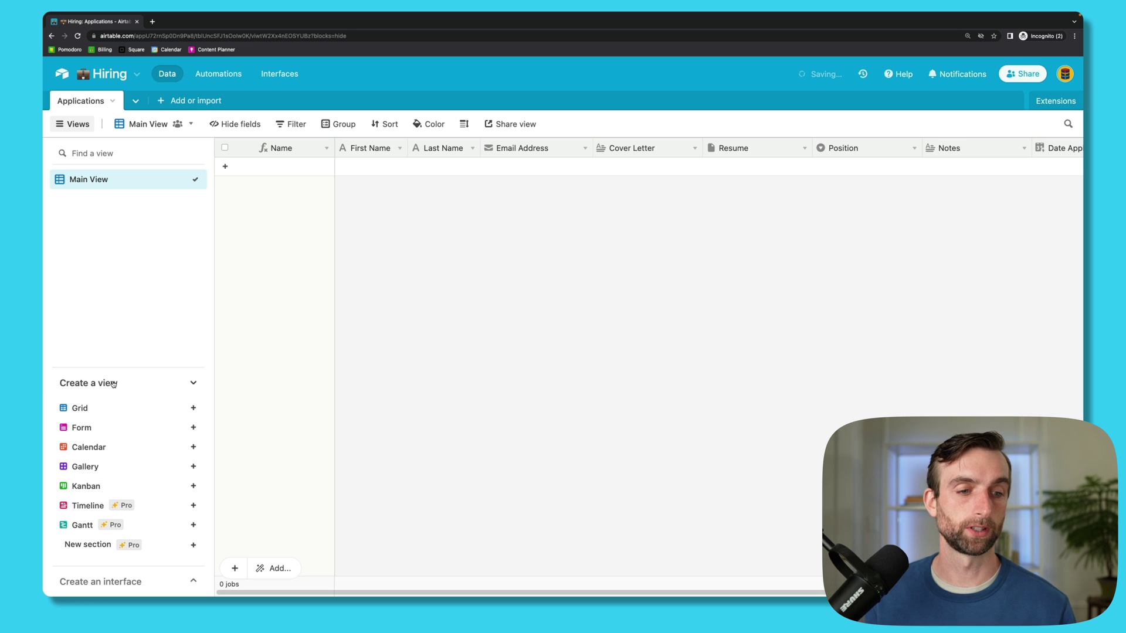
pyautogui.click(117, 430)
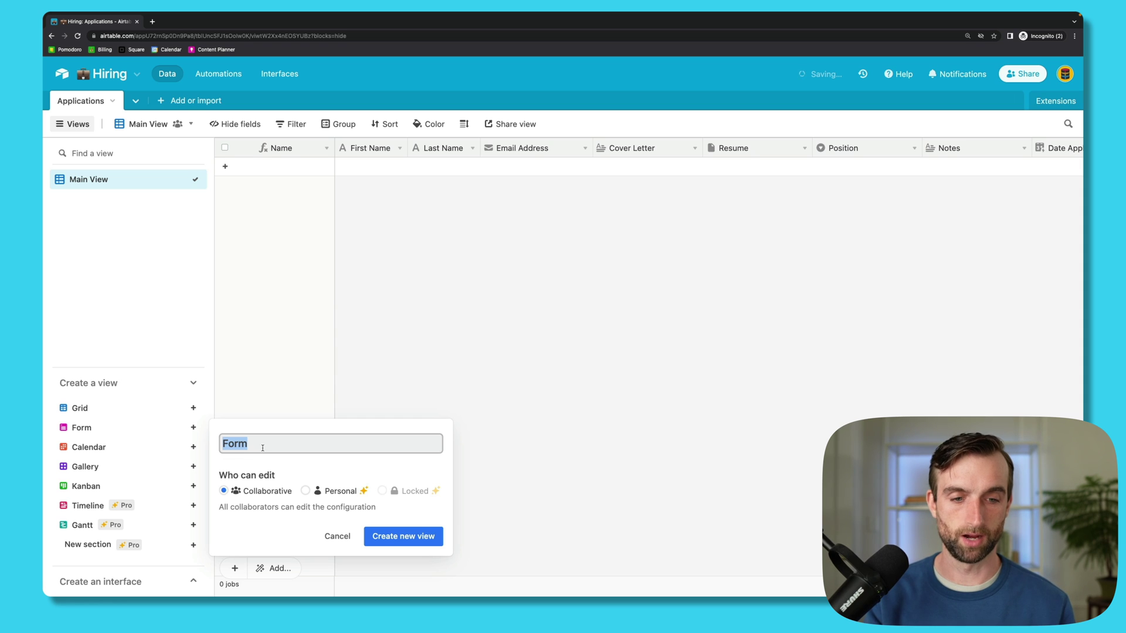
pyautogui.write('Job Ap')
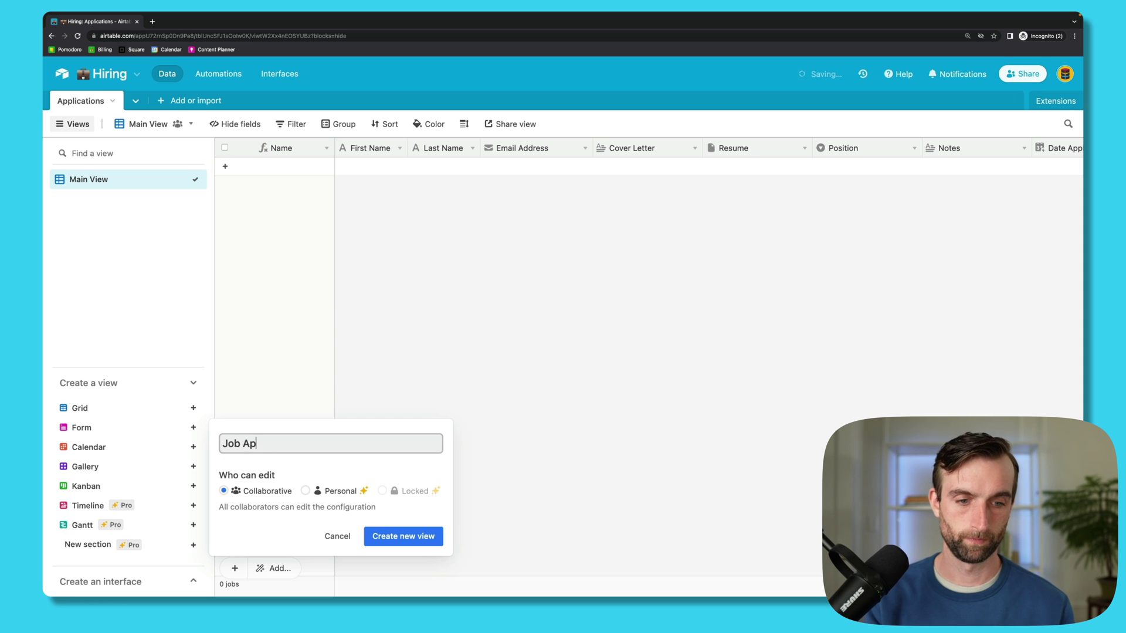
pyautogui.write('plication')
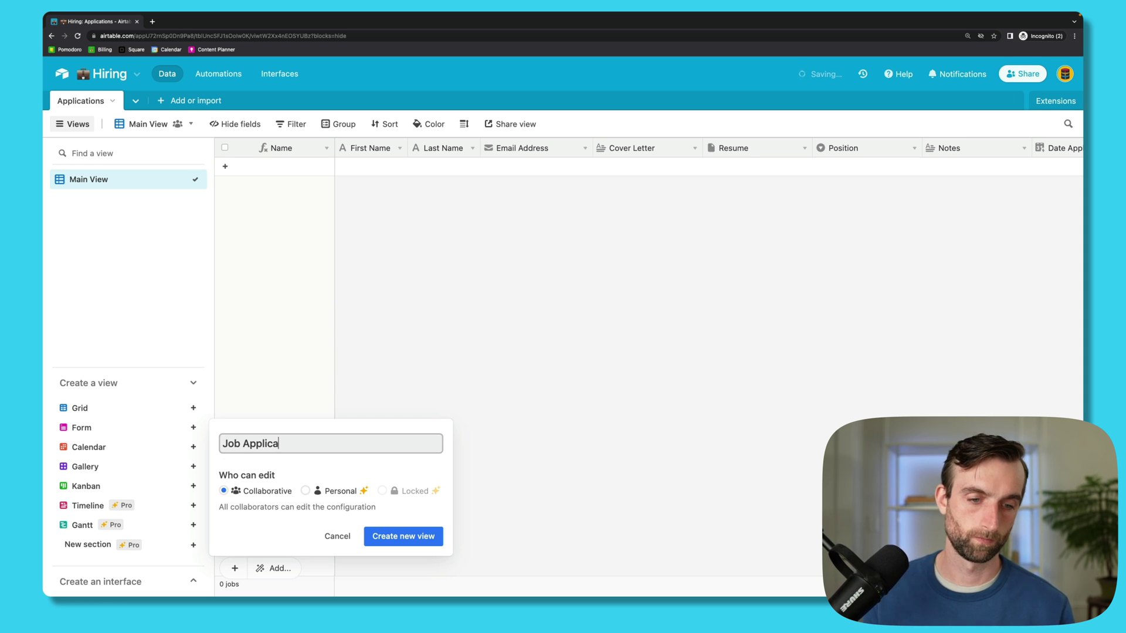
pyautogui.click(387, 537)
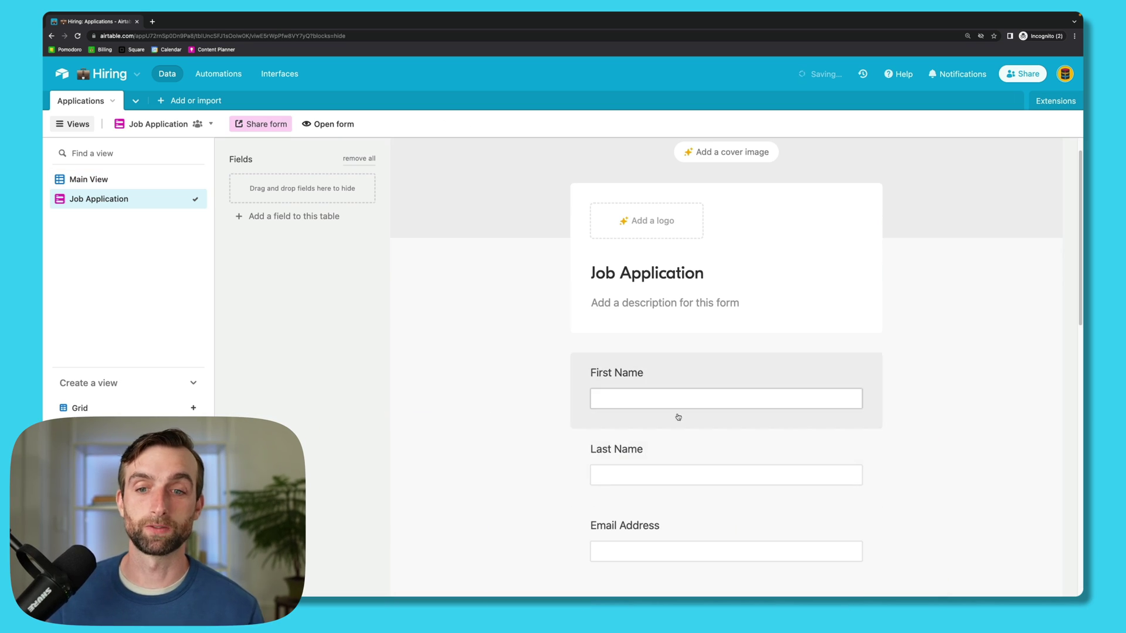
# Step: Remove Notes from the form and show Position choices as a list
pyautogui.scroll(-5, 744, 452)
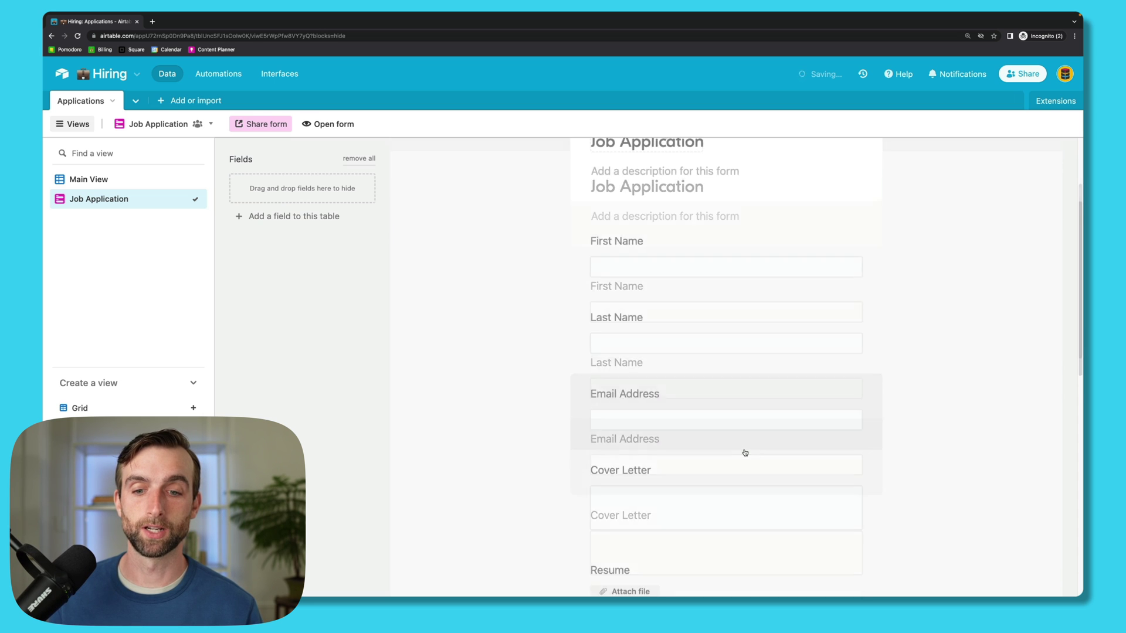
pyautogui.scroll(-1, 744, 452)
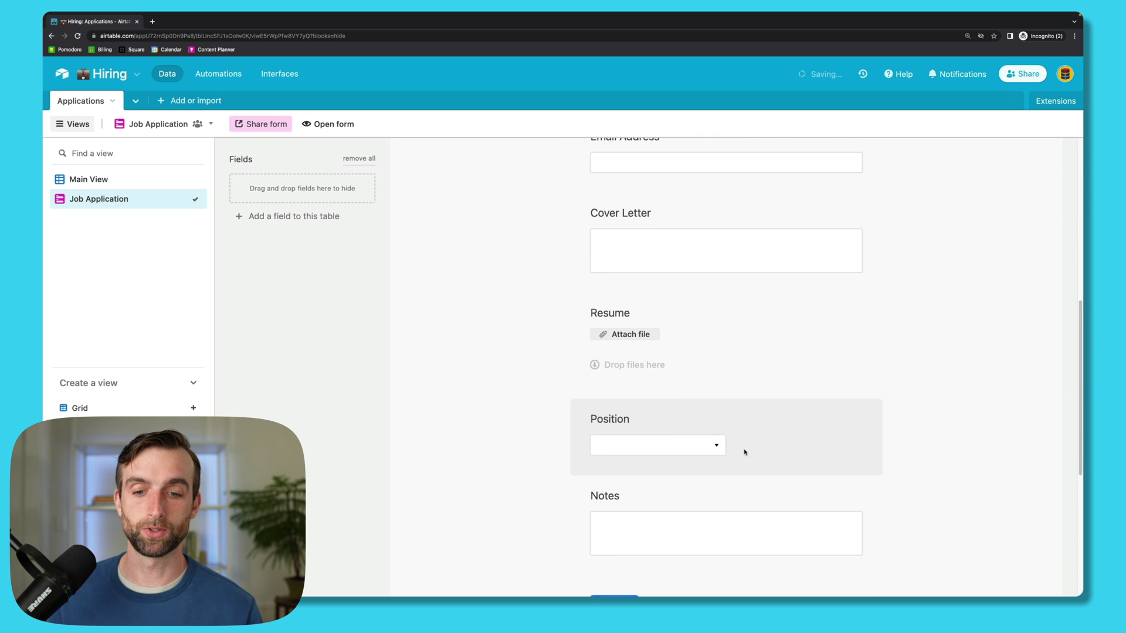
pyautogui.scroll(-1, 762, 470)
pyautogui.click(781, 486)
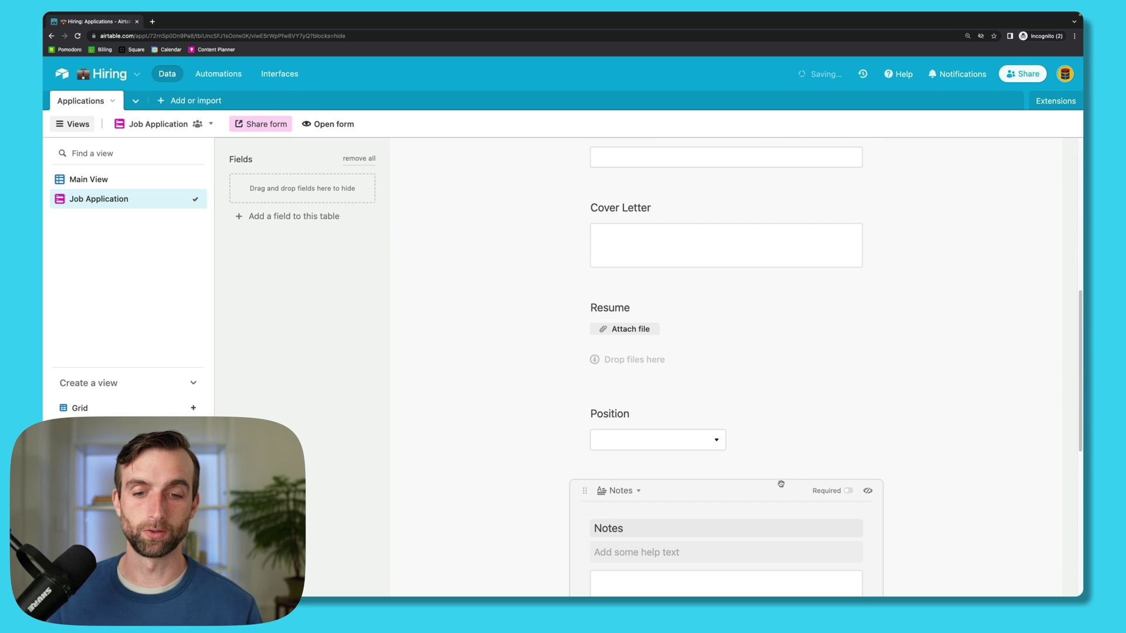
pyautogui.moveTo(584, 491); pyautogui.dragTo(367, 191)
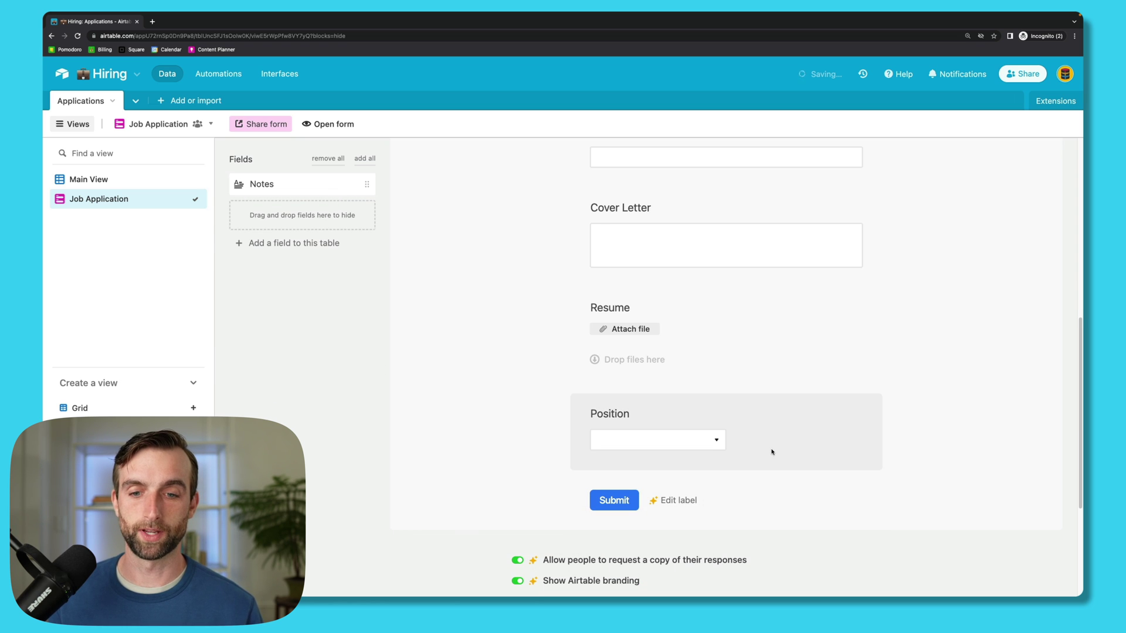
pyautogui.click(728, 407)
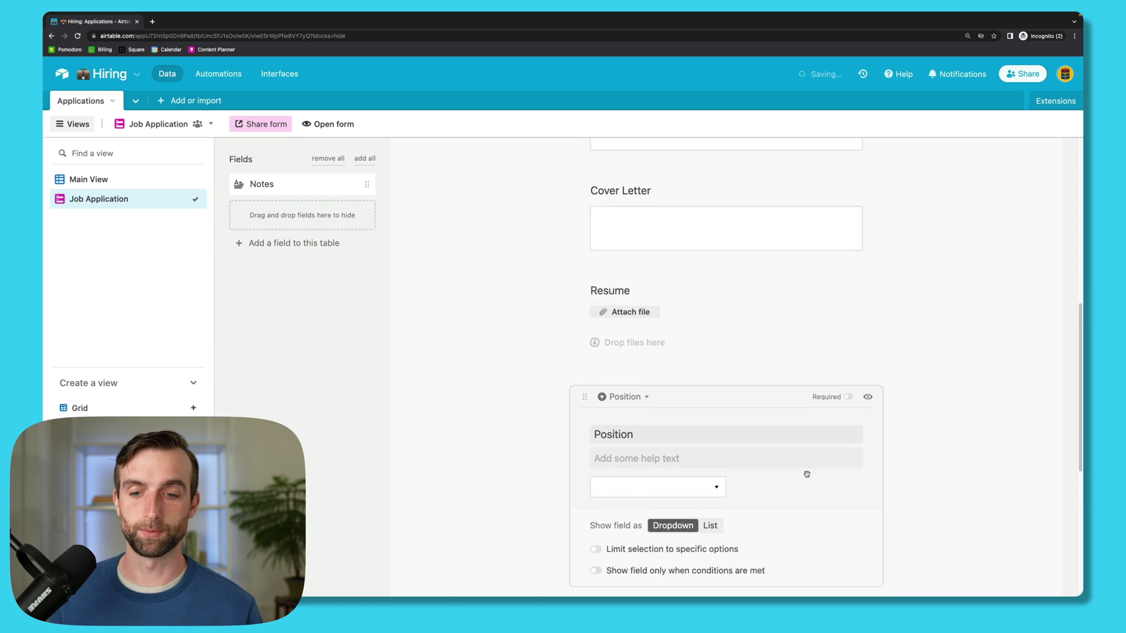
pyautogui.click(707, 502)
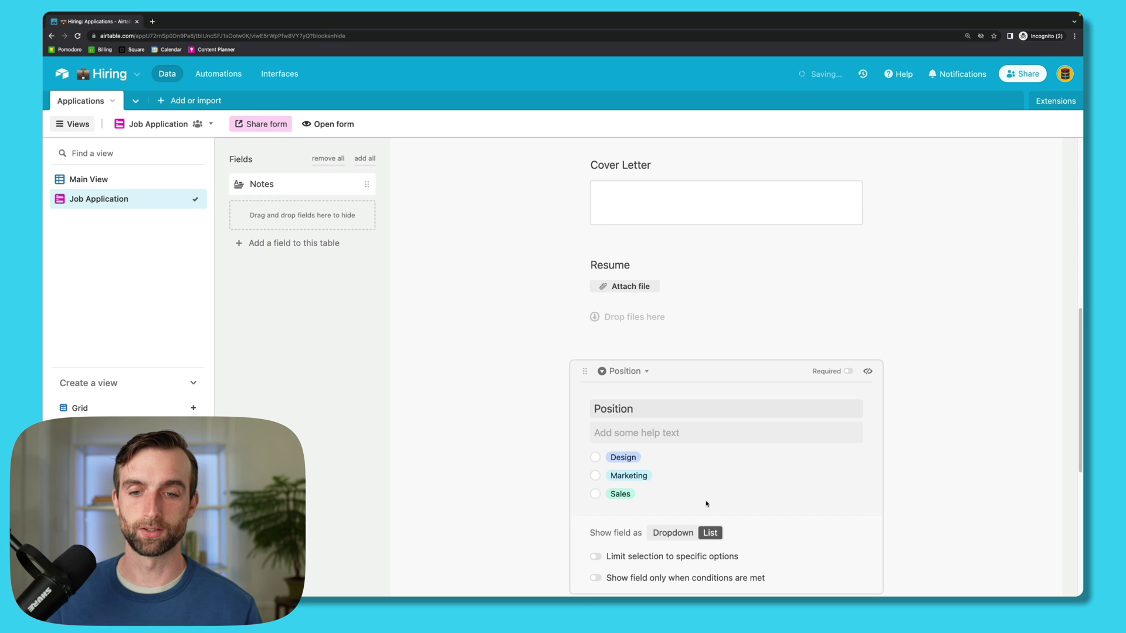
pyautogui.click(518, 467)
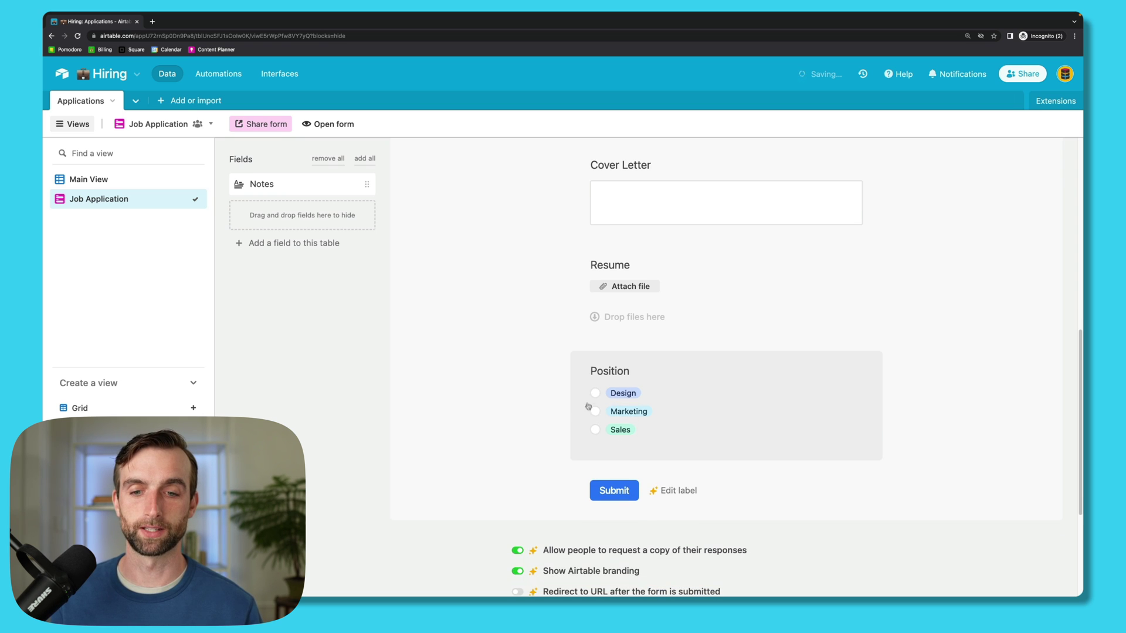
pyautogui.scroll(-2, 504, 387)
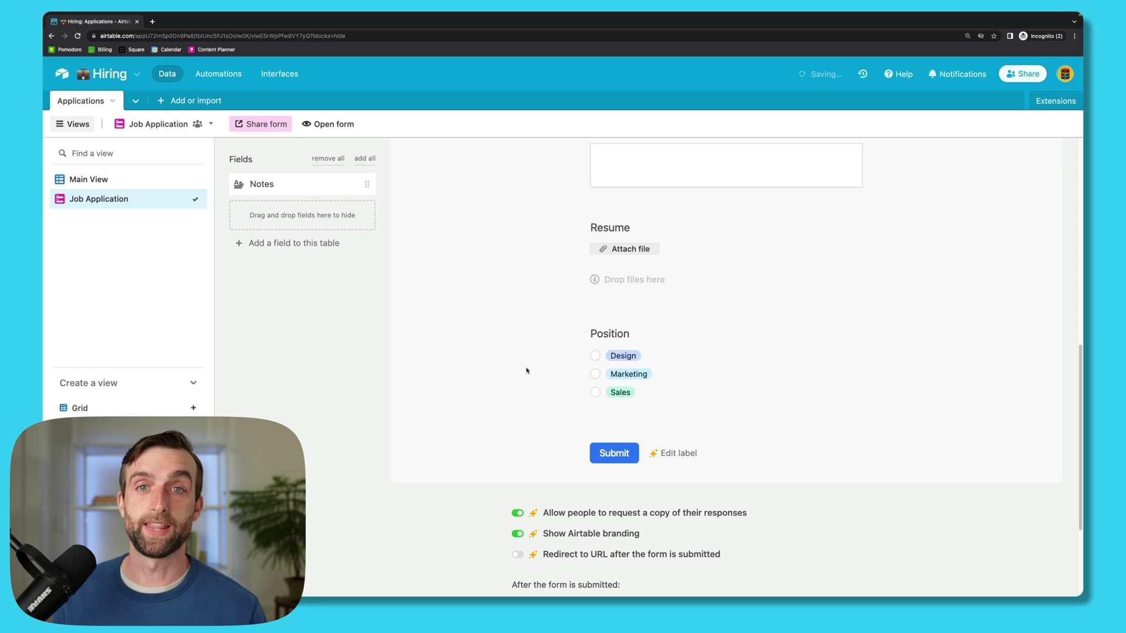
pyautogui.scroll(5, 524, 374)
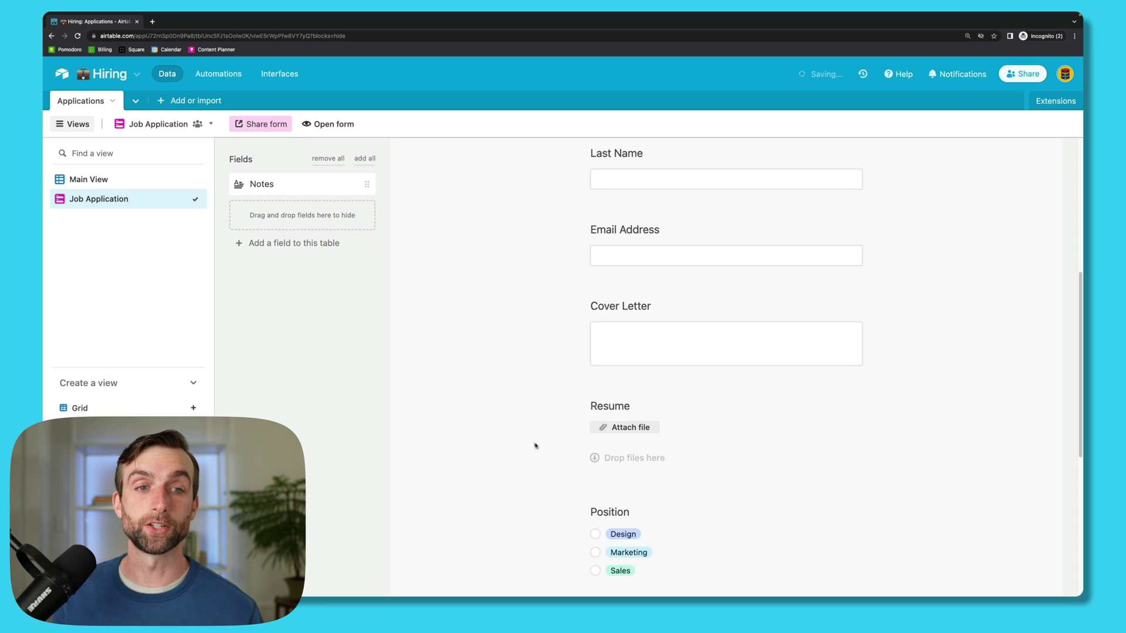
pyautogui.scroll(5, 528, 444)
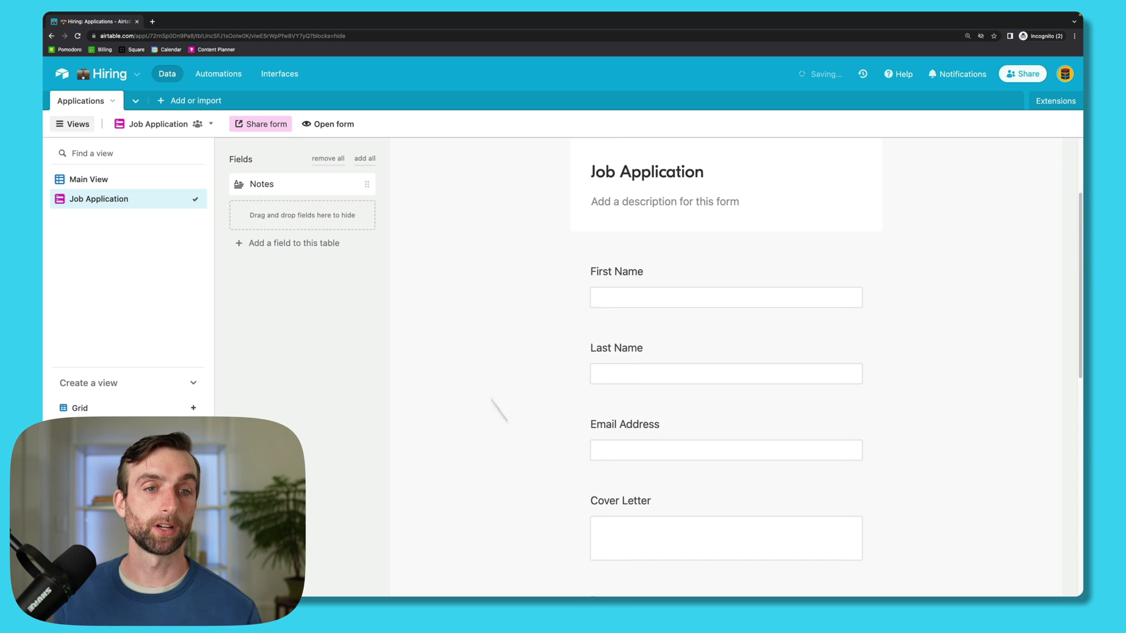
# Step: Open the Job Application form's share link in a new browser tab
pyautogui.click(248, 125)
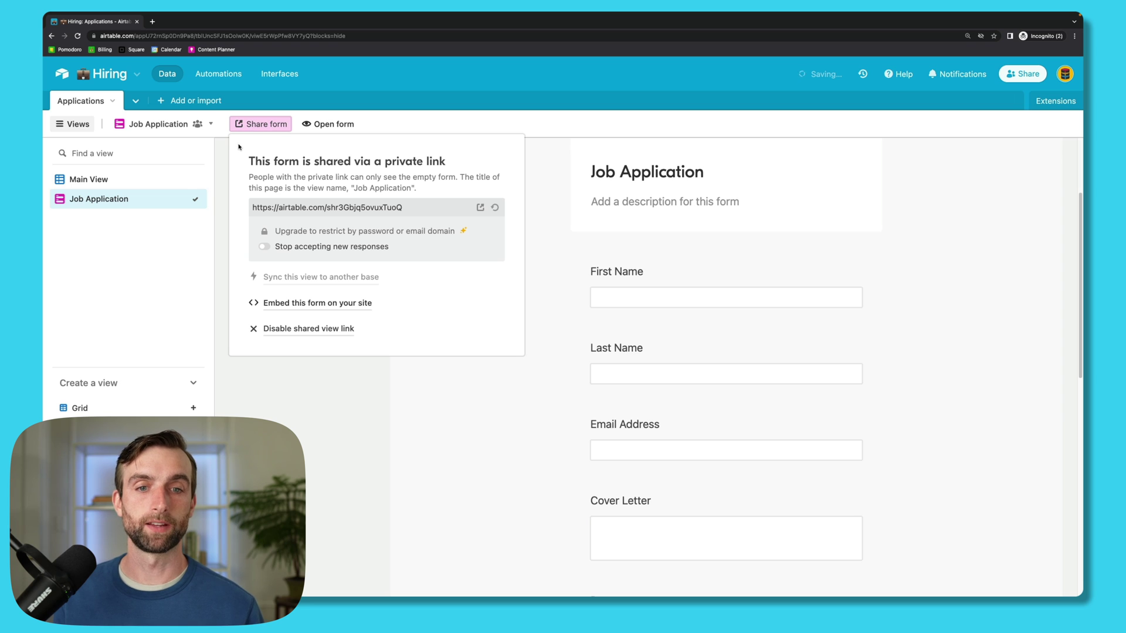
pyautogui.click(424, 209)
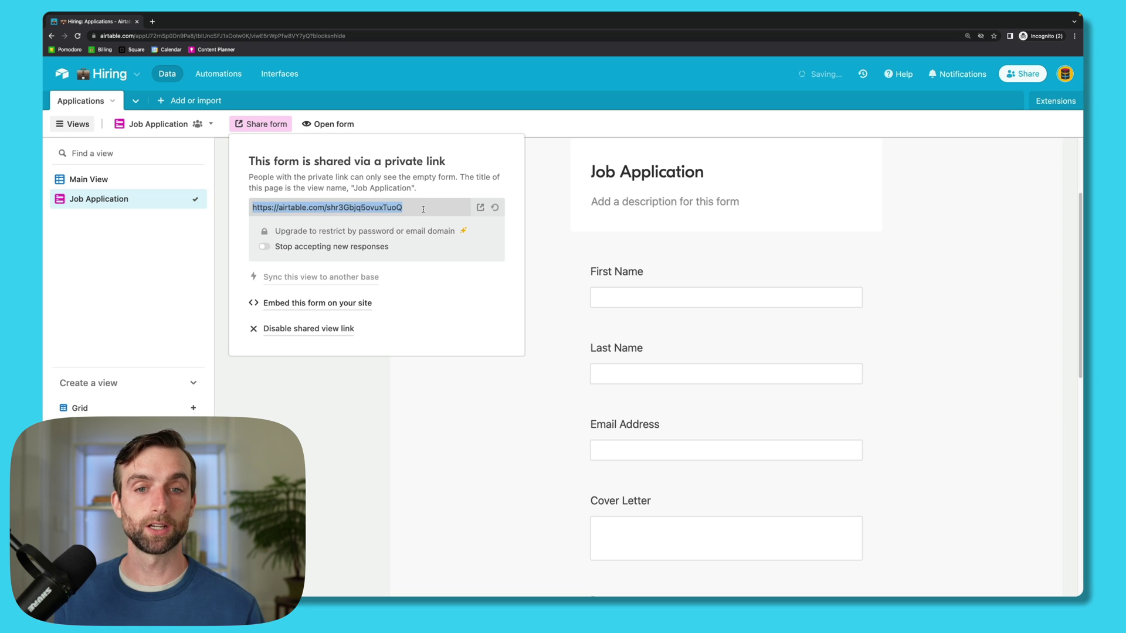
pyautogui.click(480, 209)
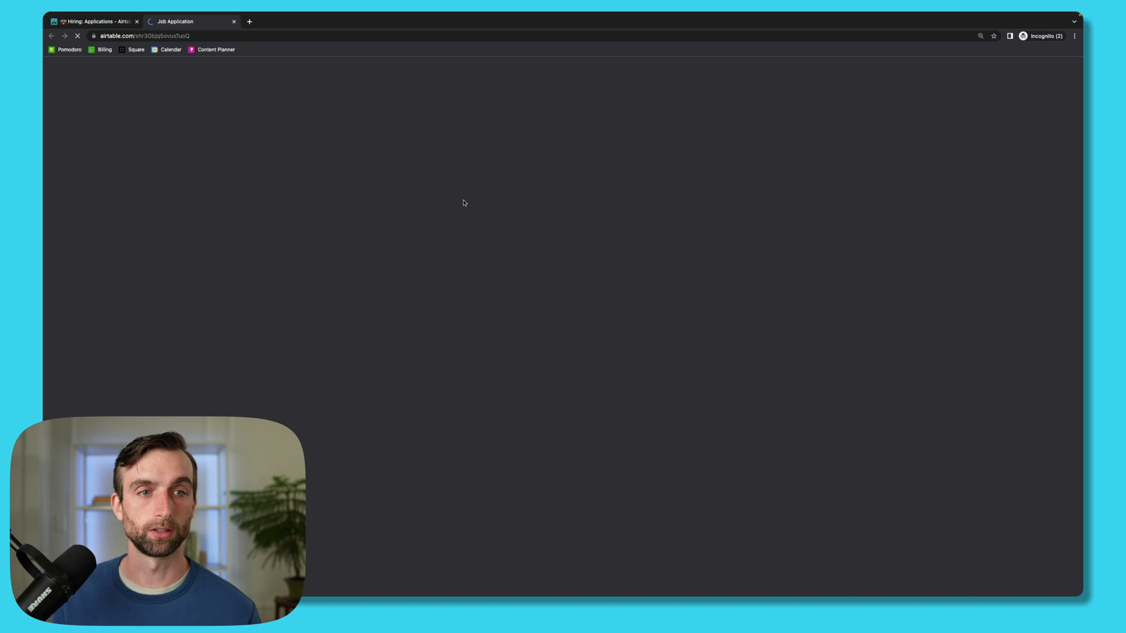
pyautogui.scroll(-5, 798, 369)
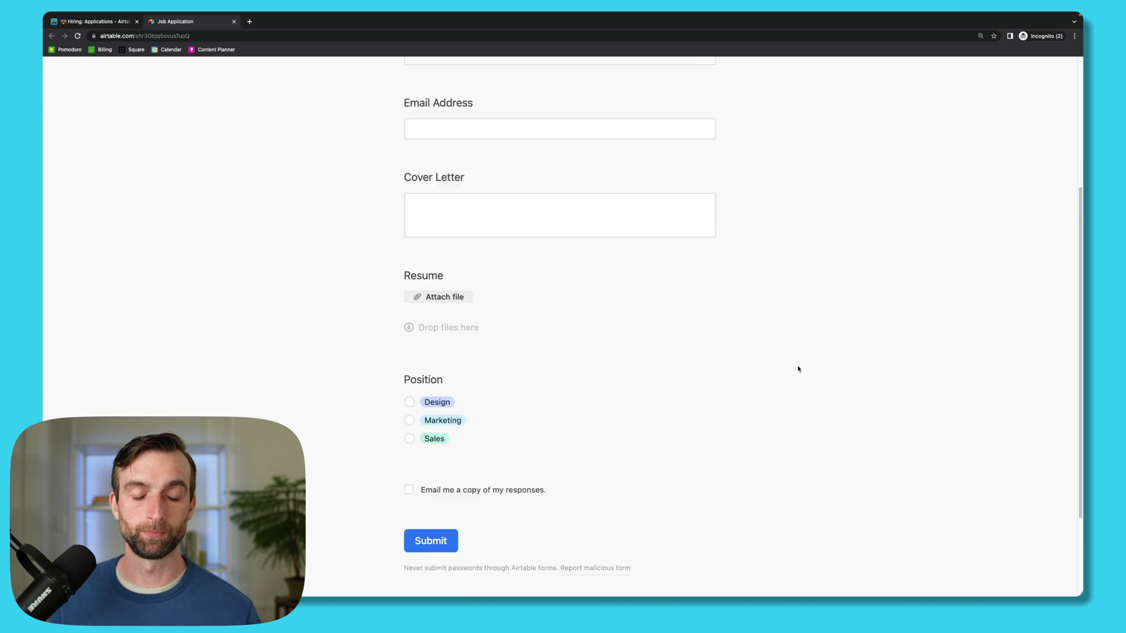
pyautogui.scroll(-1, 798, 369)
pyautogui.scroll(4, 798, 369)
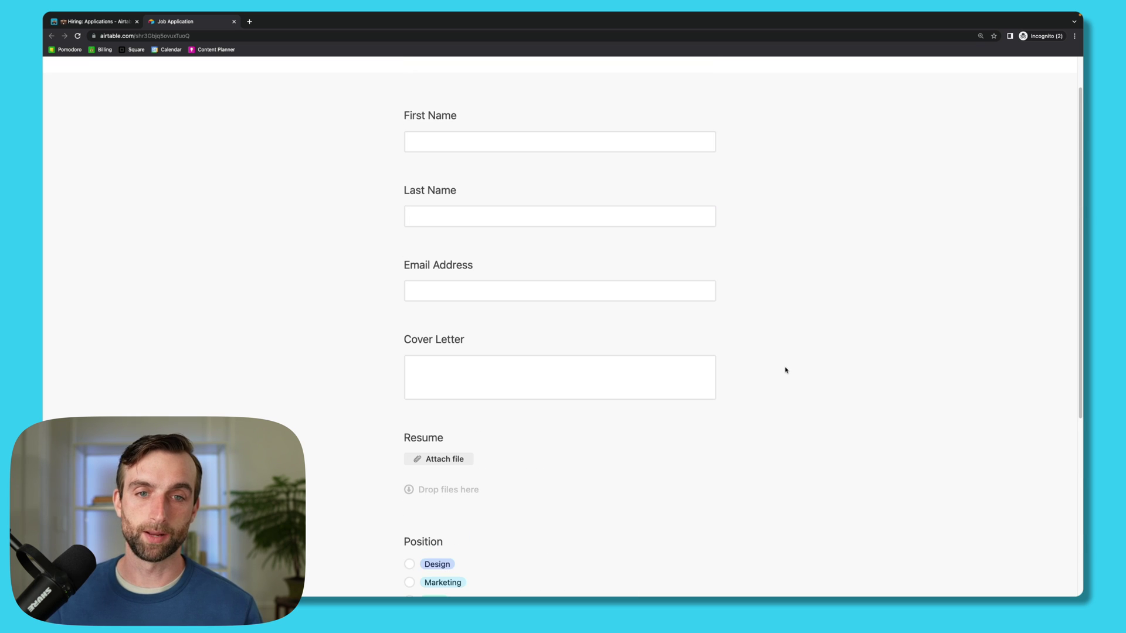
# Step: Fill in the applicant's name and e-mail, with cover letter "Blah blah I'd love to work here!"
pyautogui.click(521, 135)
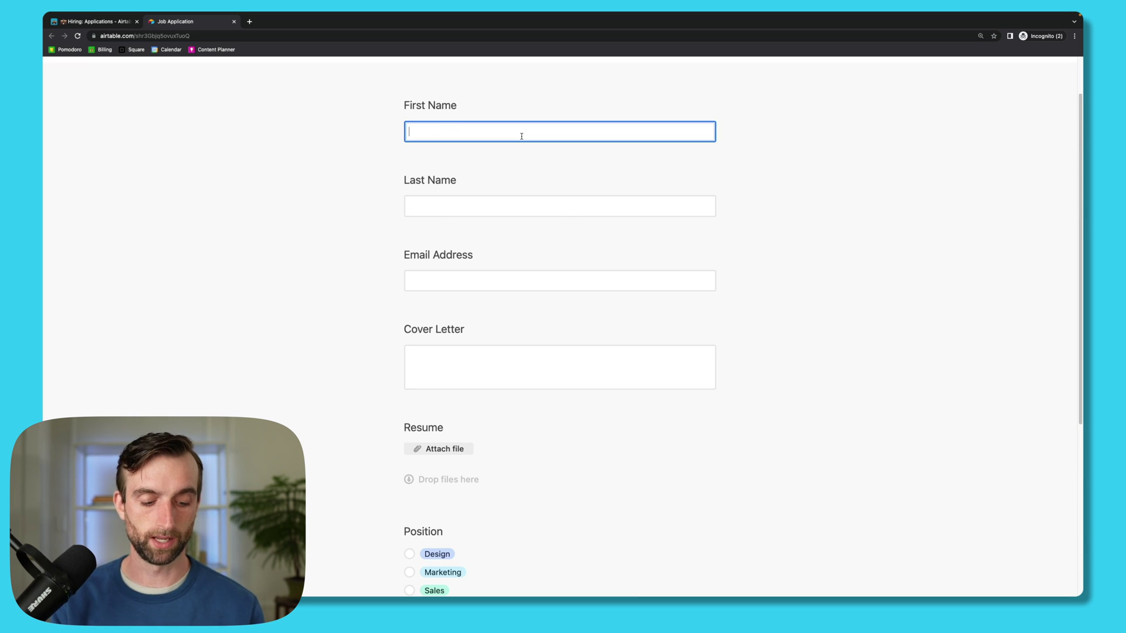
pyautogui.press('Tab')
pyautogui.write('Post')
pyautogui.click(528, 279)
pyautogui.write('julian')
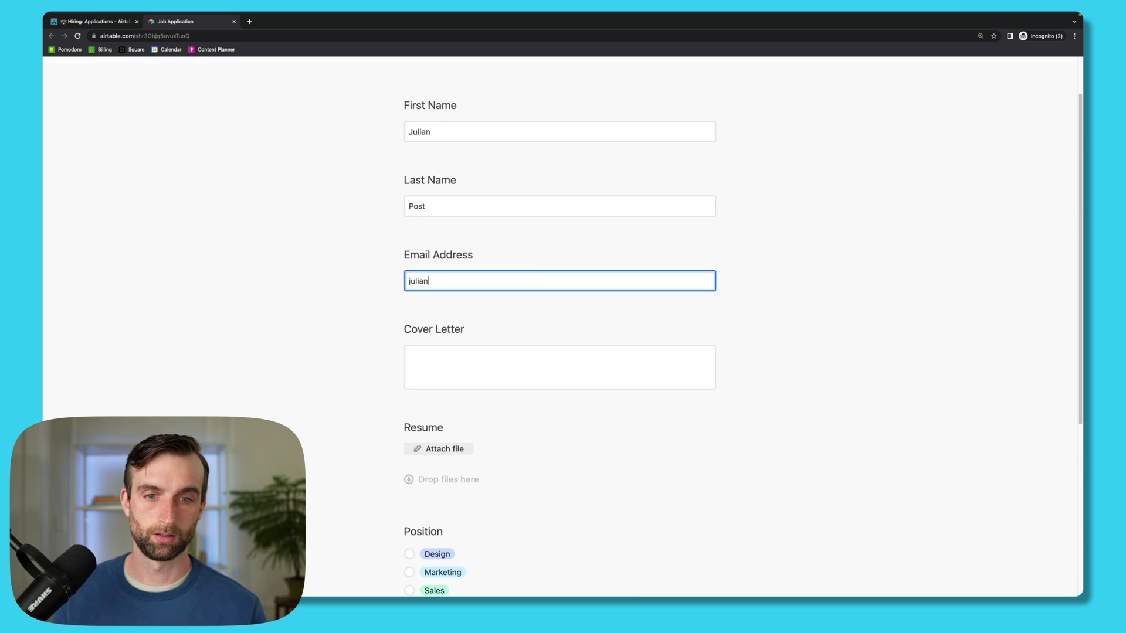
pyautogui.press('BackSpace')
pyautogui.press('BackSpace')
pyautogui.press('BackSpace')
pyautogui.press('BackSpace')
pyautogui.press('BackSpace')
pyautogui.press('BackSpace')
pyautogui.press('Tab')
pyautogui.write('Blah ')
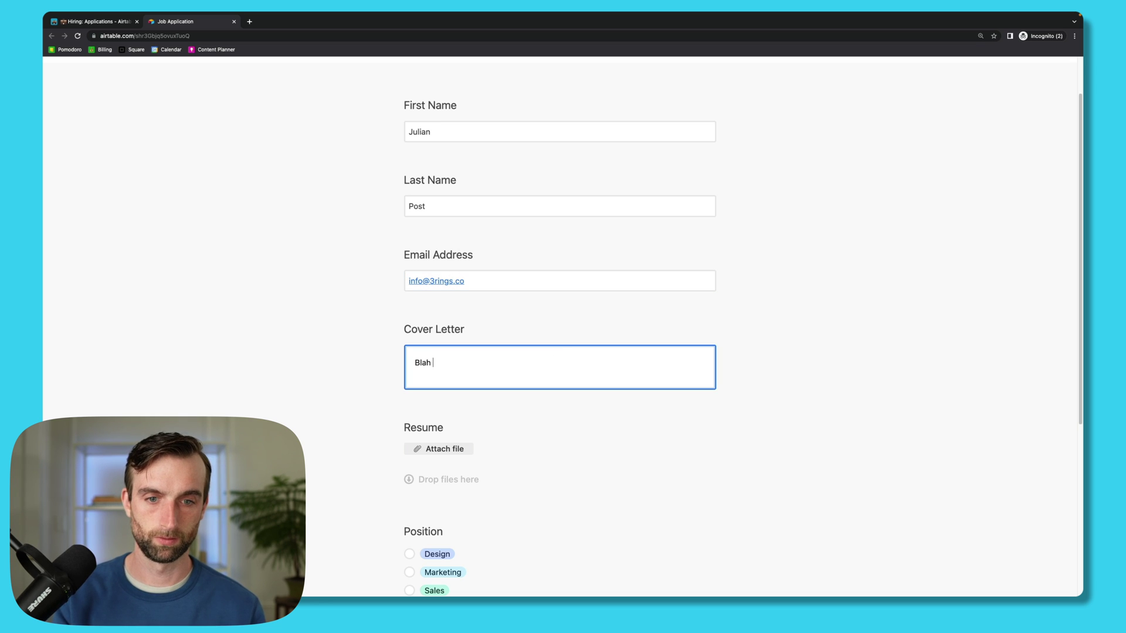
pyautogui.write("blah I'd love to work here!")
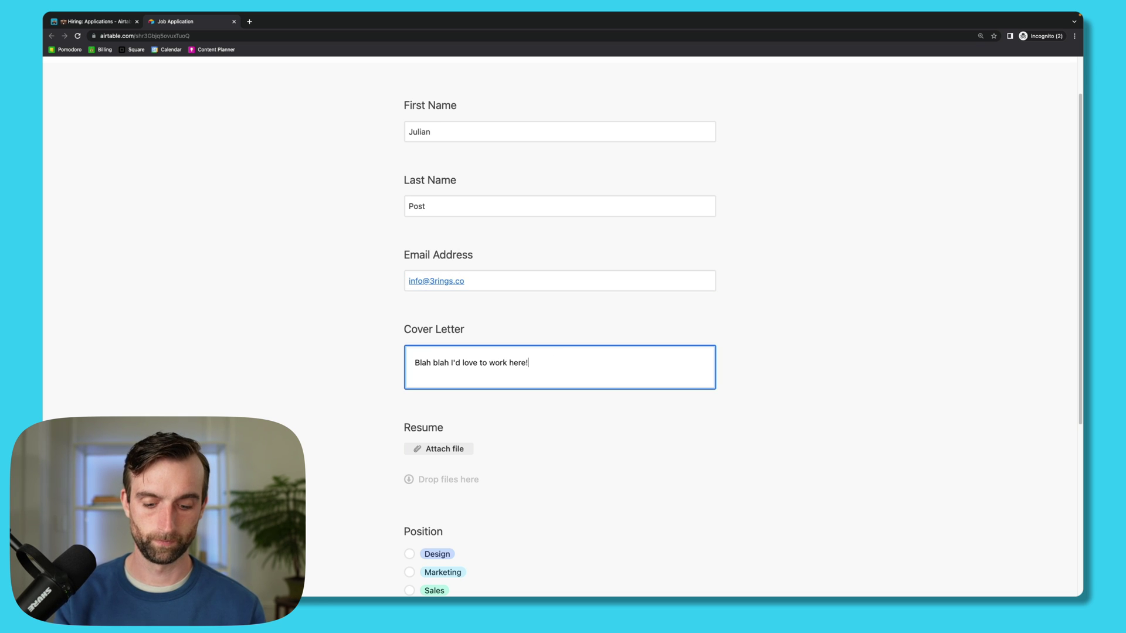
pyautogui.scroll(-3, 593, 448)
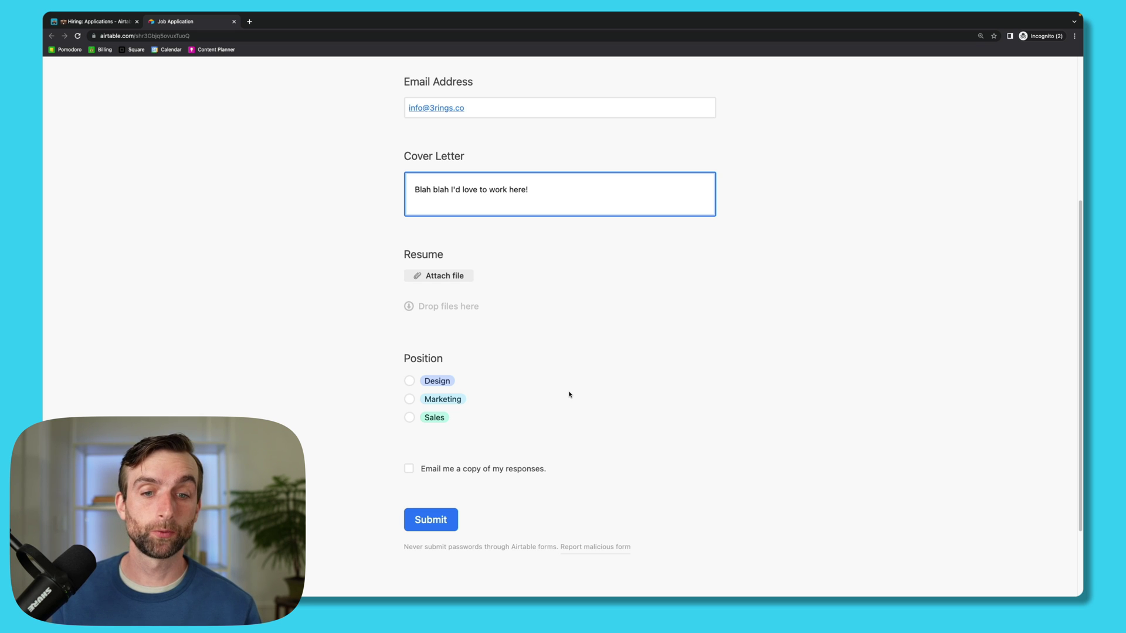
pyautogui.scroll(1, 577, 317)
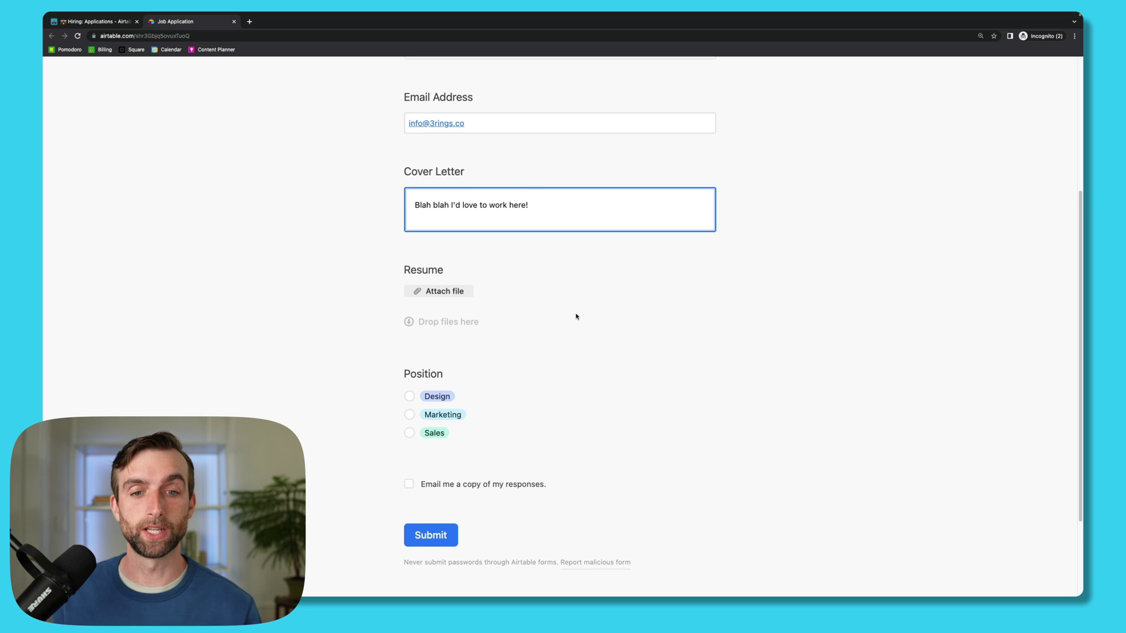
pyautogui.scroll(-1, 540, 325)
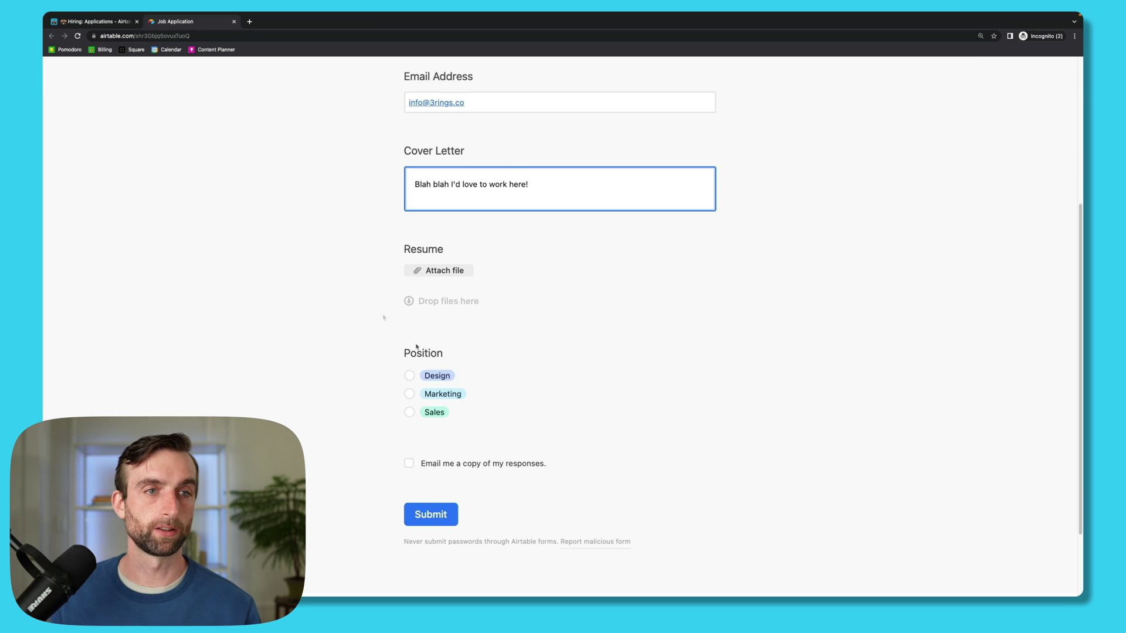
# Step: In the form builder, make Resume required then optional again, and return to the form
pyautogui.click(100, 21)
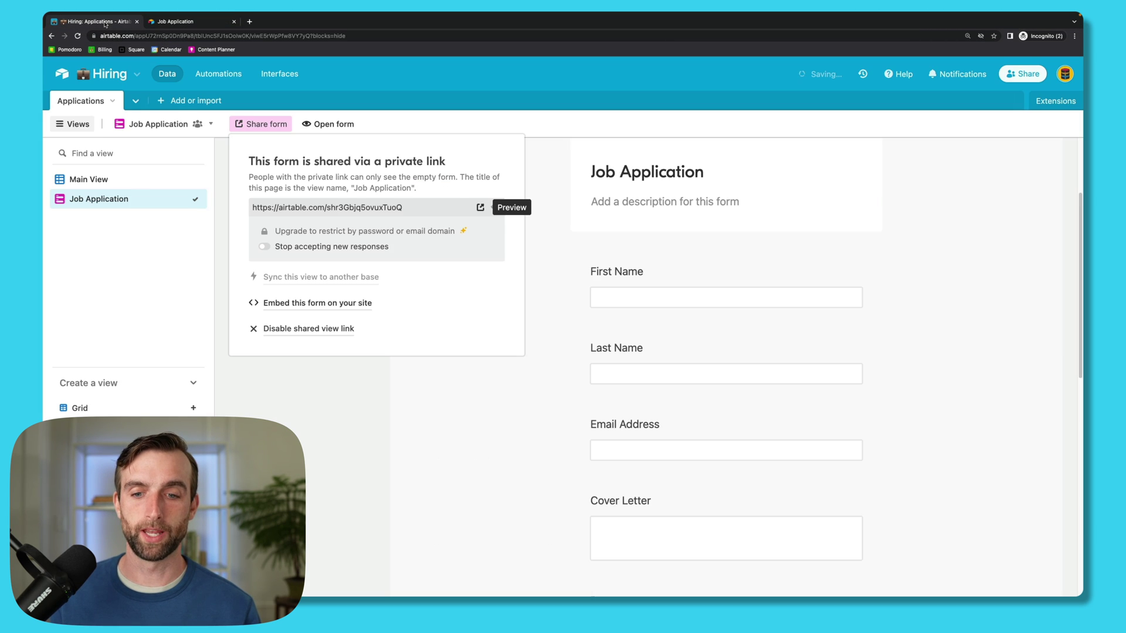
pyautogui.scroll(-2, 734, 451)
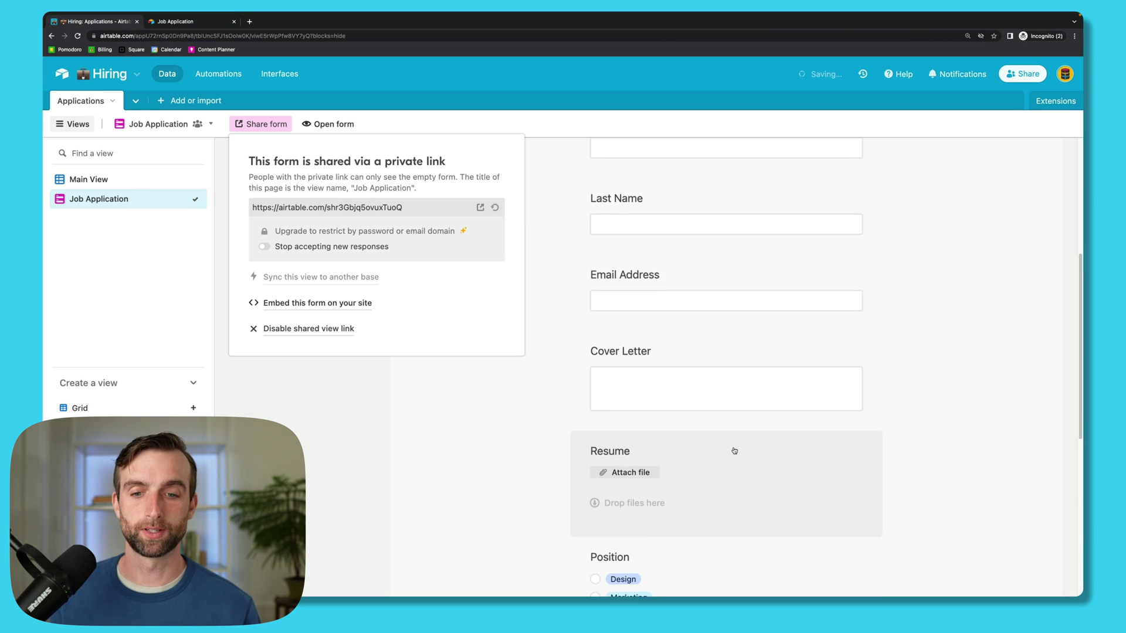
pyautogui.click(705, 459)
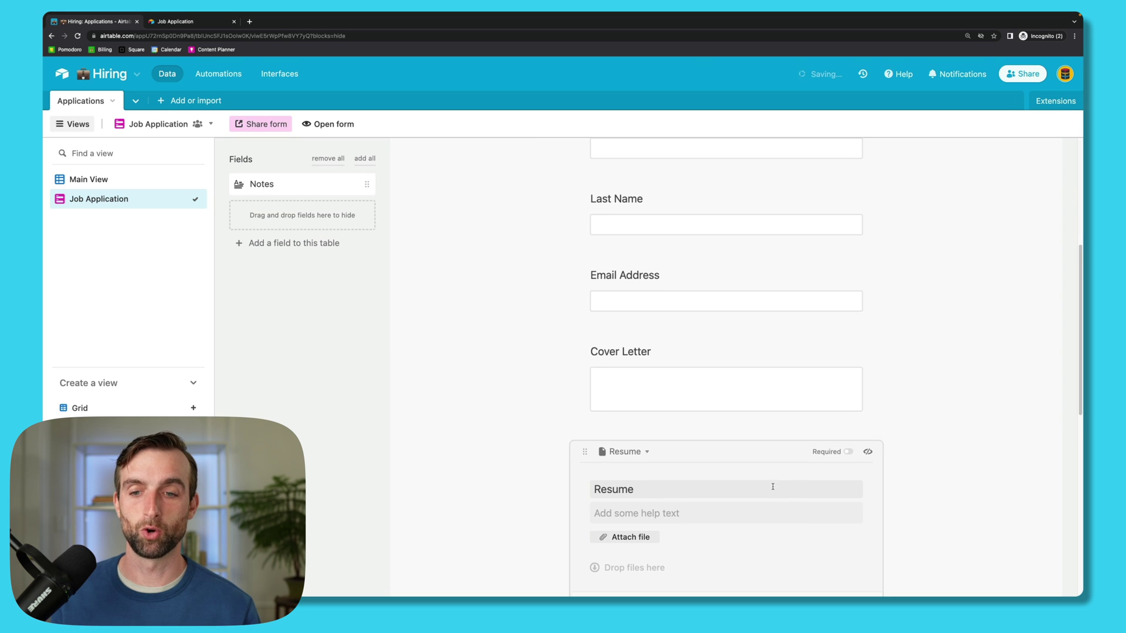
pyautogui.scroll(-3, 772, 485)
pyautogui.click(840, 363)
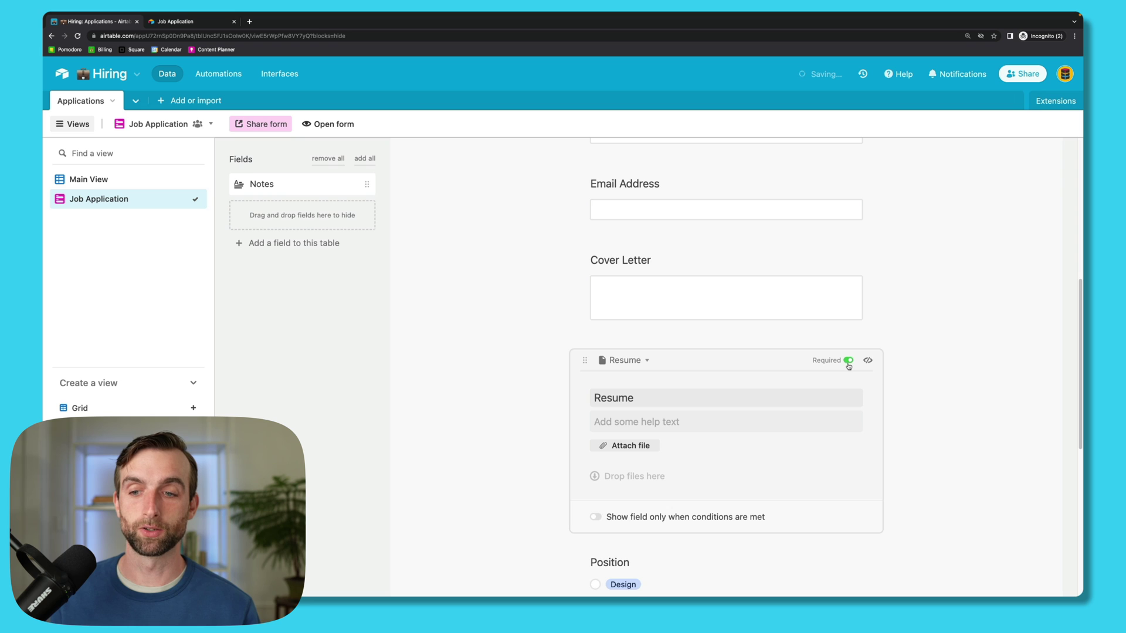
pyautogui.click(950, 399)
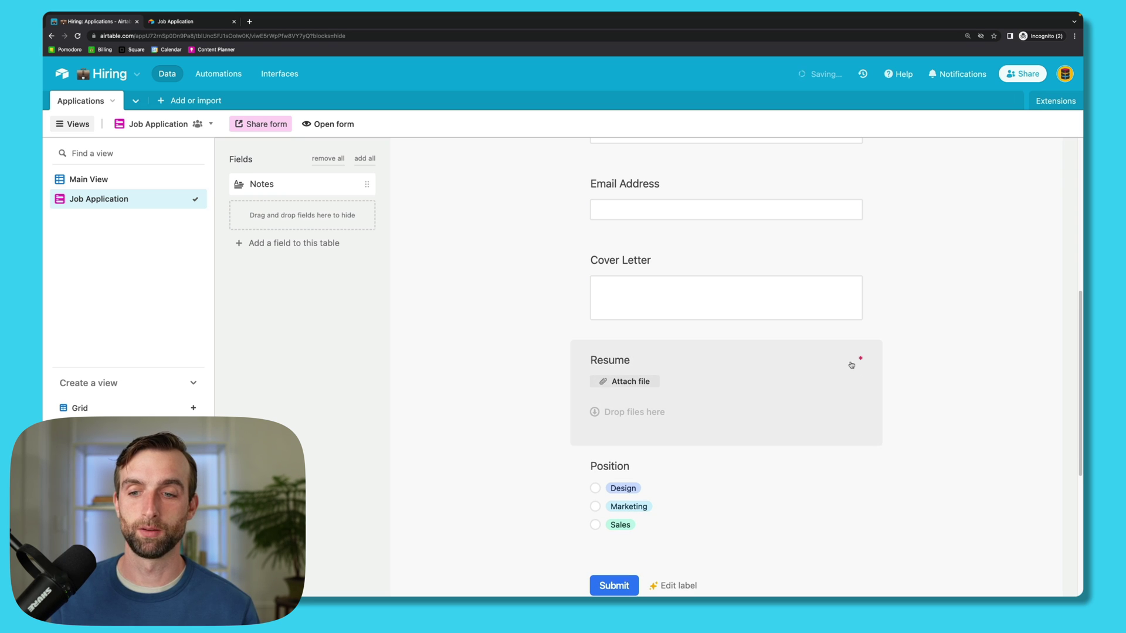
pyautogui.click(852, 365)
pyautogui.click(867, 359)
pyautogui.click(505, 193)
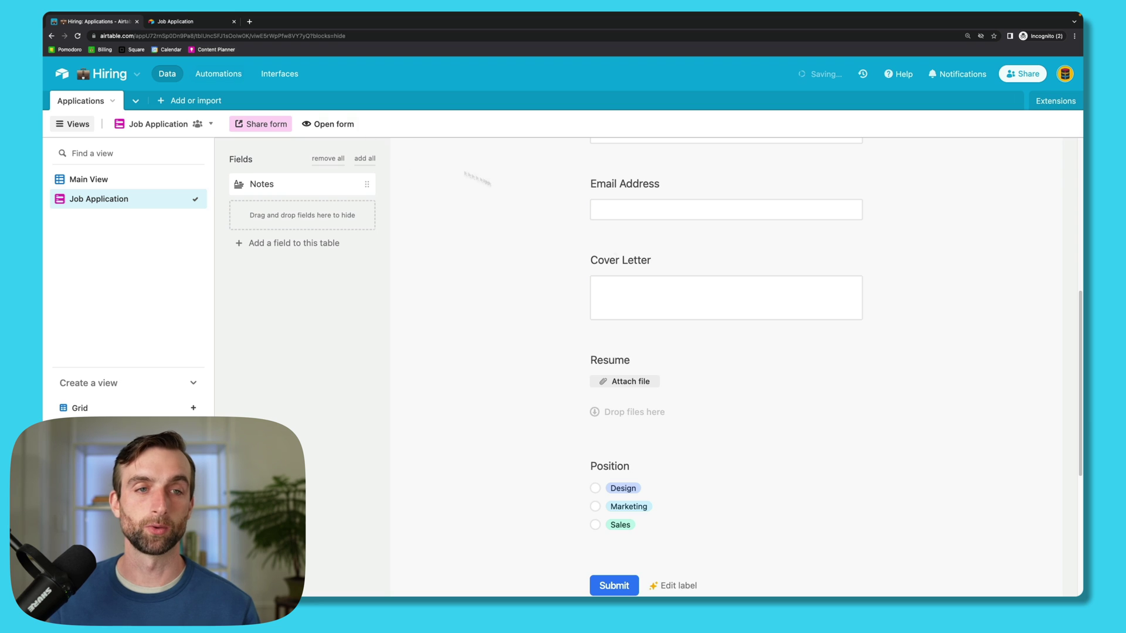
pyautogui.click(185, 21)
# Step: Select Design as the position, submit, and verify the new record in Main View
pyautogui.click(444, 377)
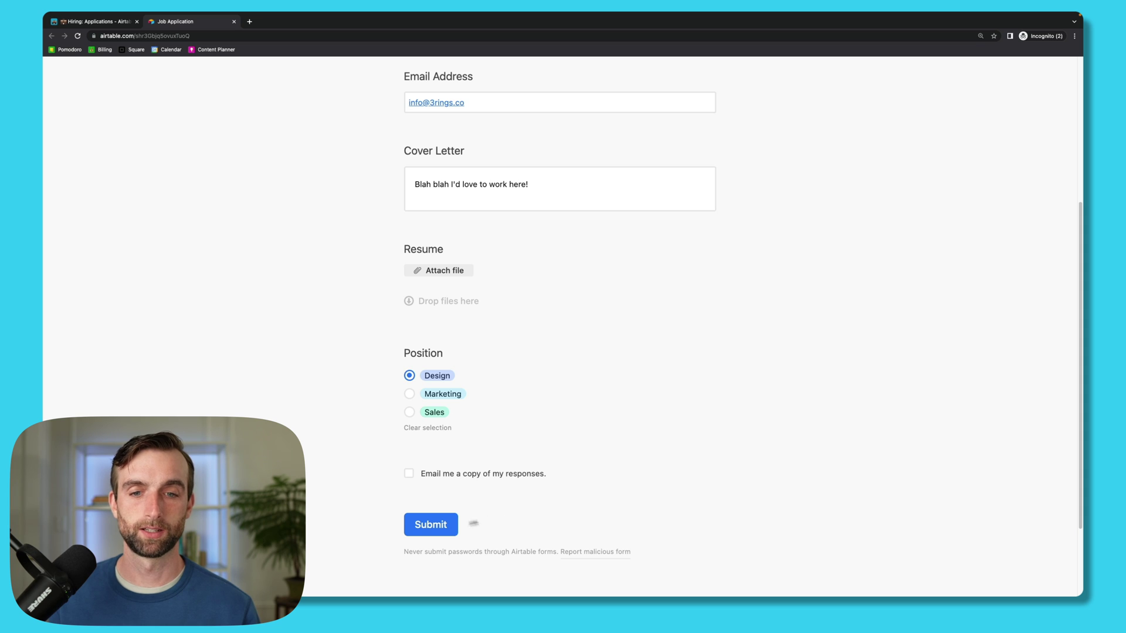
pyautogui.click(441, 526)
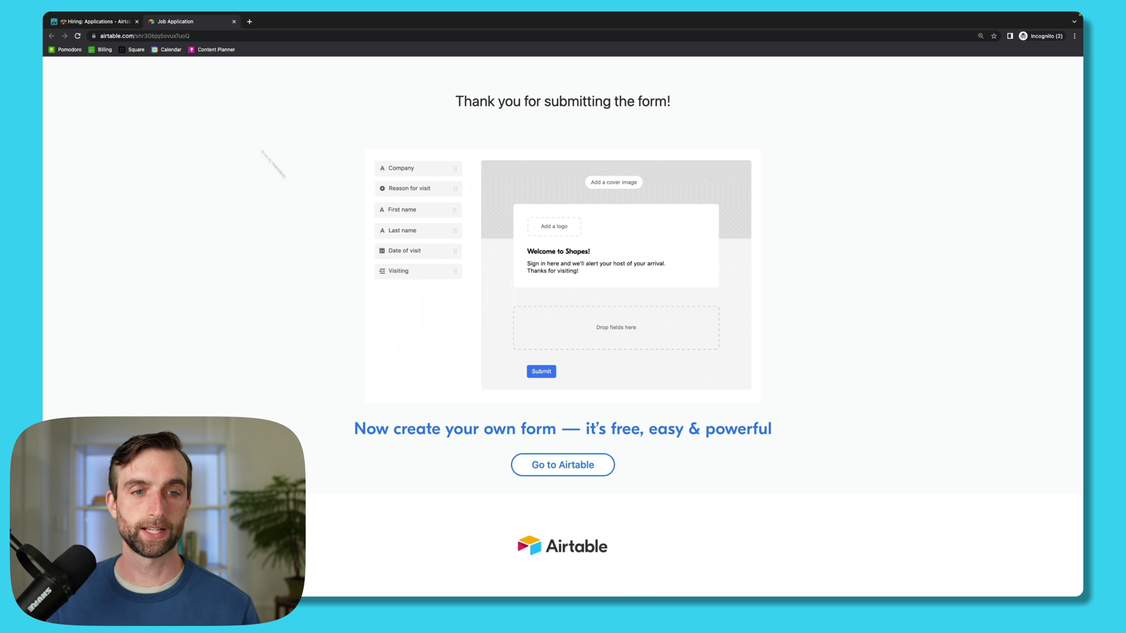
pyautogui.hotkey('ctrl', 'shift', 'Tab')
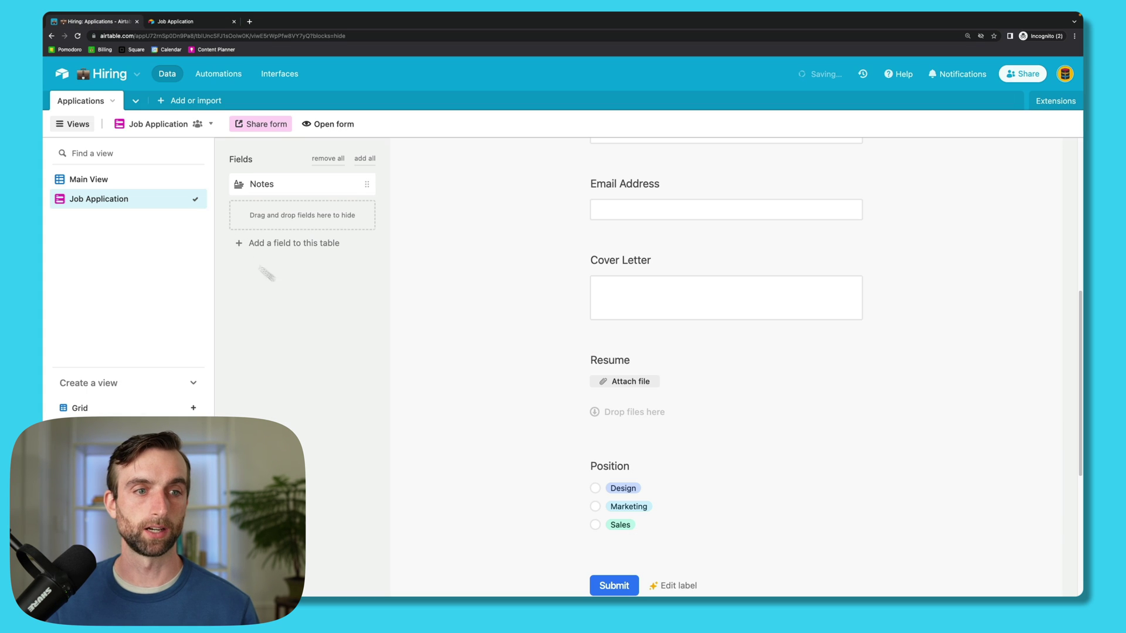
pyautogui.click(101, 181)
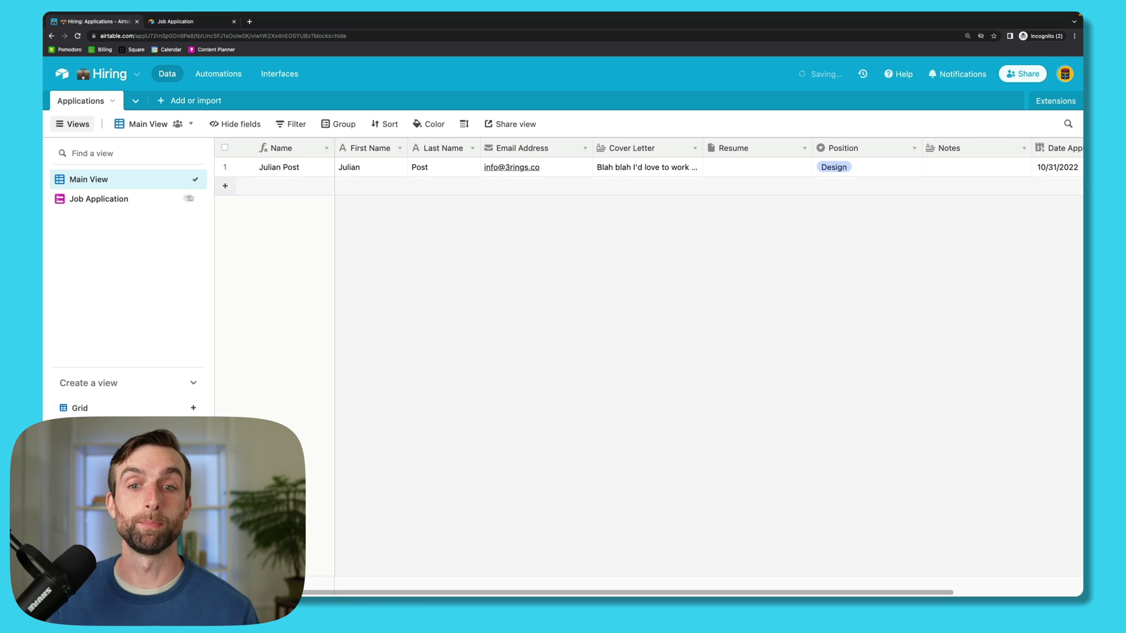
pyautogui.click(136, 199)
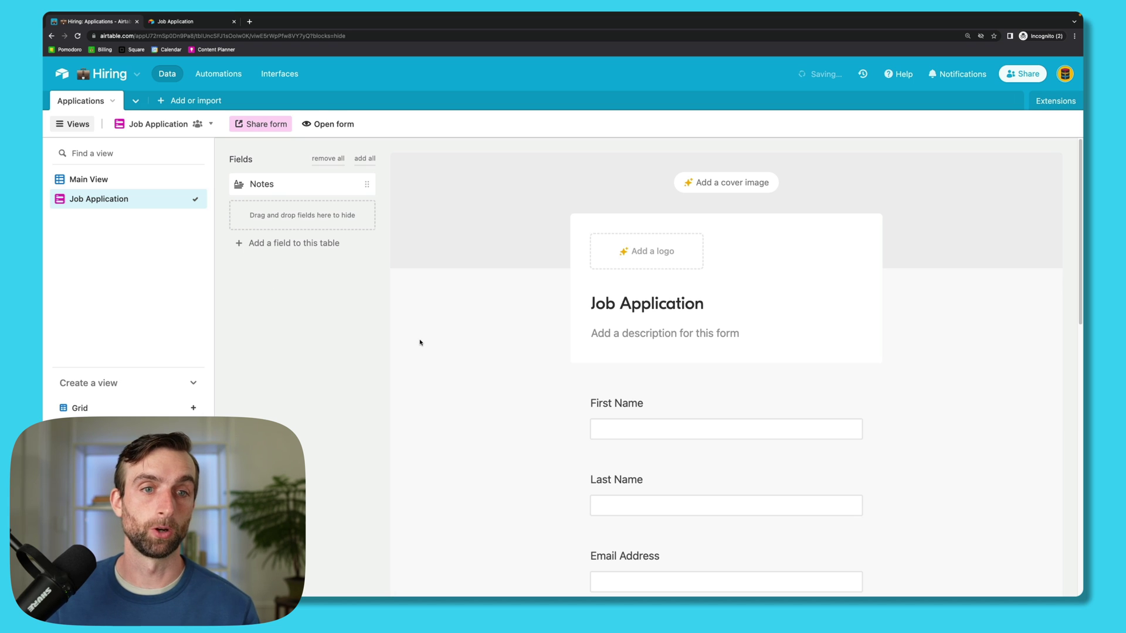
# Step: Open the embed-on-your-site page for the Job Application form
pyautogui.click(268, 125)
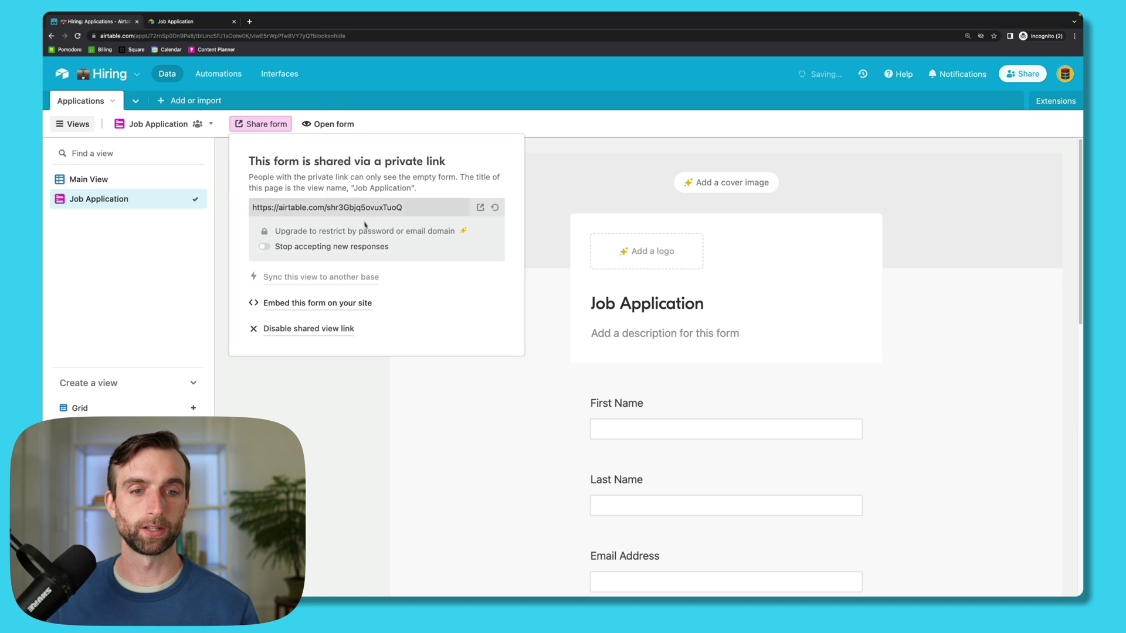
pyautogui.click(338, 305)
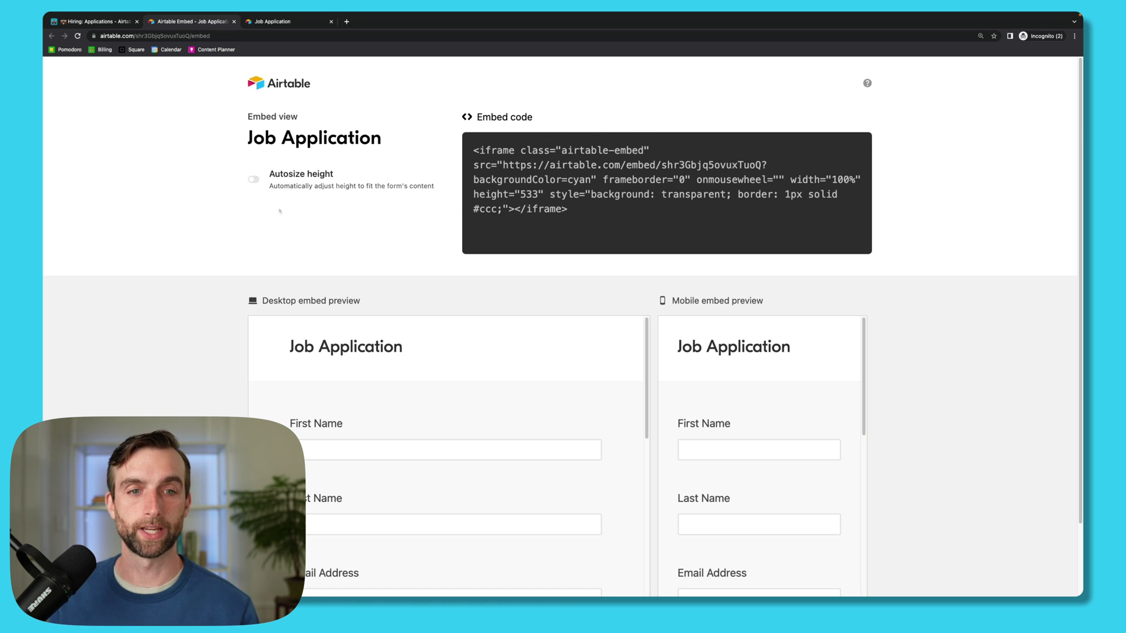
pyautogui.scroll(-3, 387, 211)
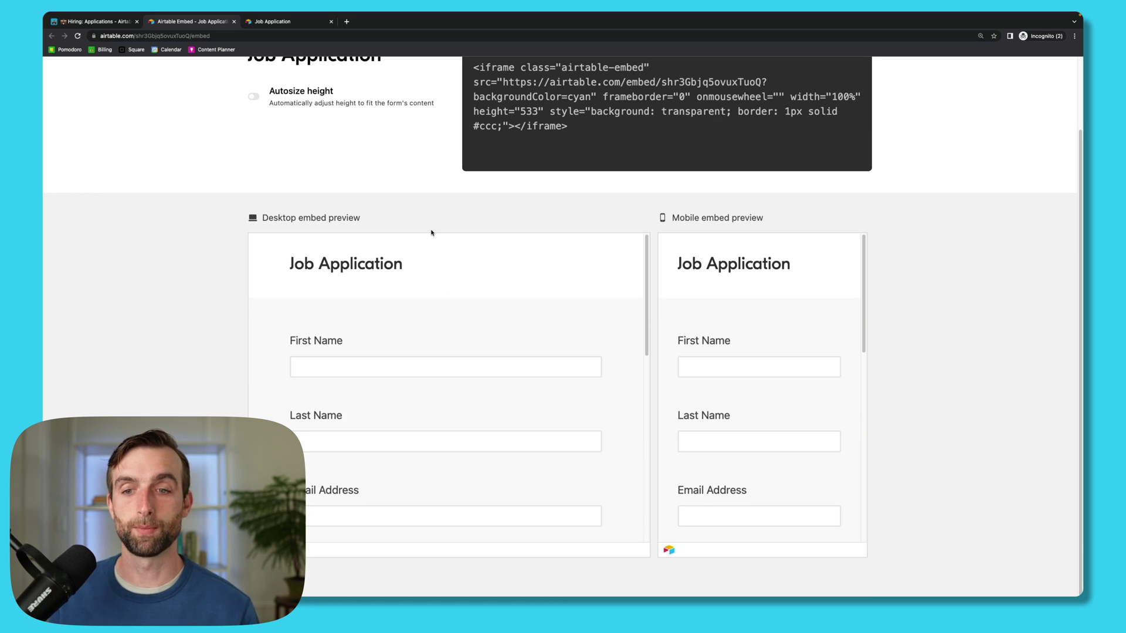
pyautogui.scroll(1, 356, 294)
pyautogui.scroll(-2, 610, 382)
pyautogui.scroll(2, 611, 379)
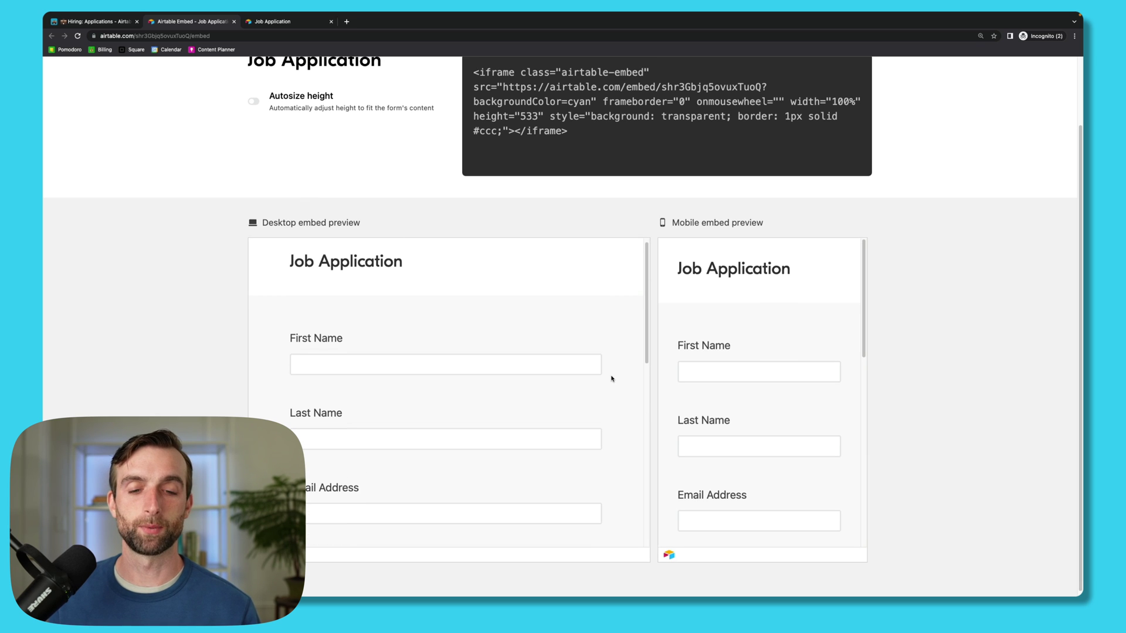
pyautogui.scroll(-10, 626, 397)
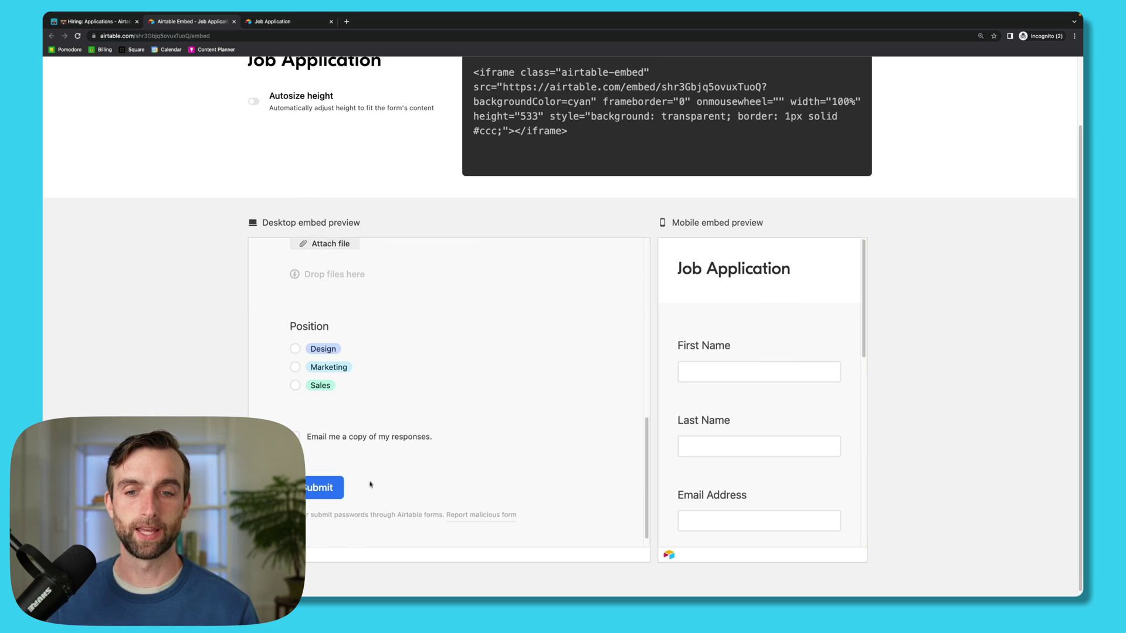
pyautogui.scroll(10, 591, 387)
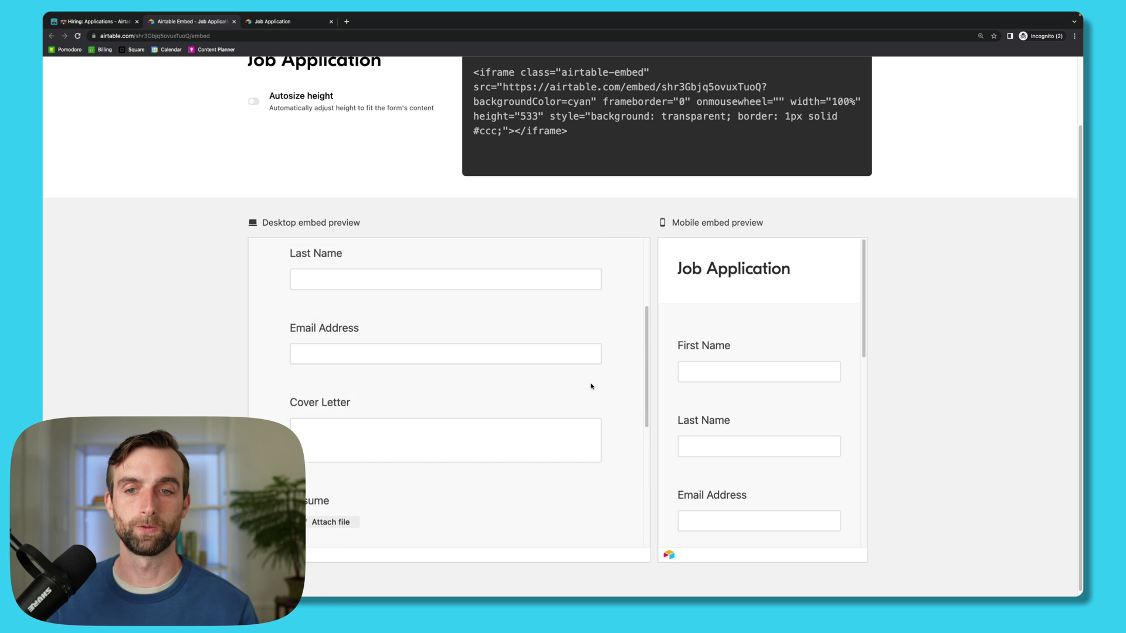
pyautogui.scroll(-6, 592, 387)
pyautogui.scroll(6, 587, 383)
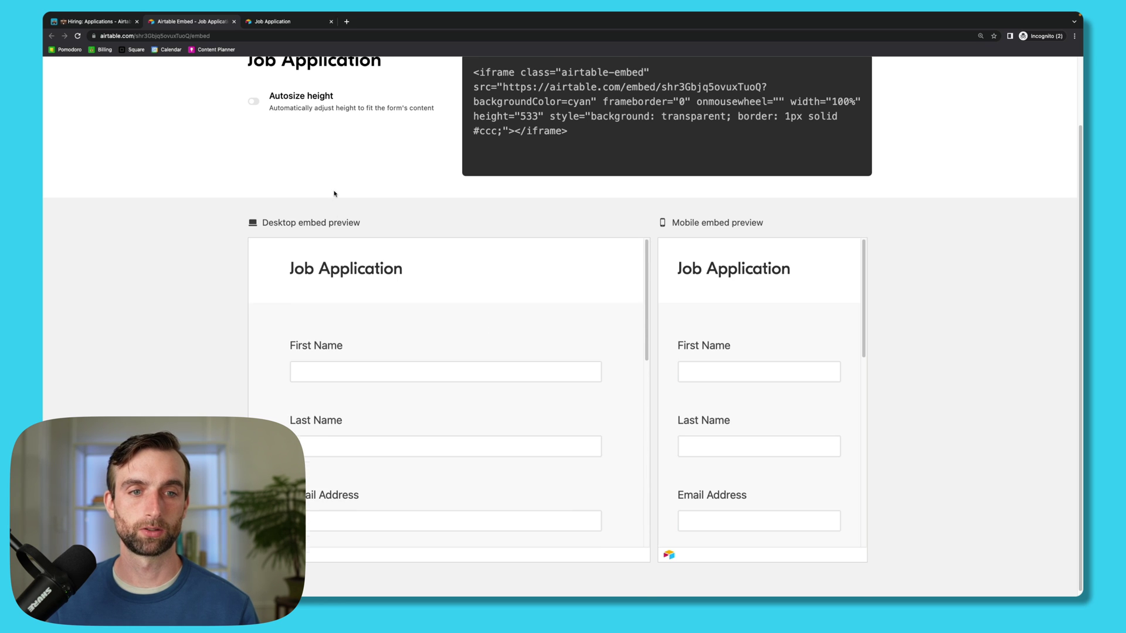
pyautogui.scroll(2, 334, 193)
# Step: Enable Autosize height in the embed code and return to the form builder
pyautogui.click(254, 180)
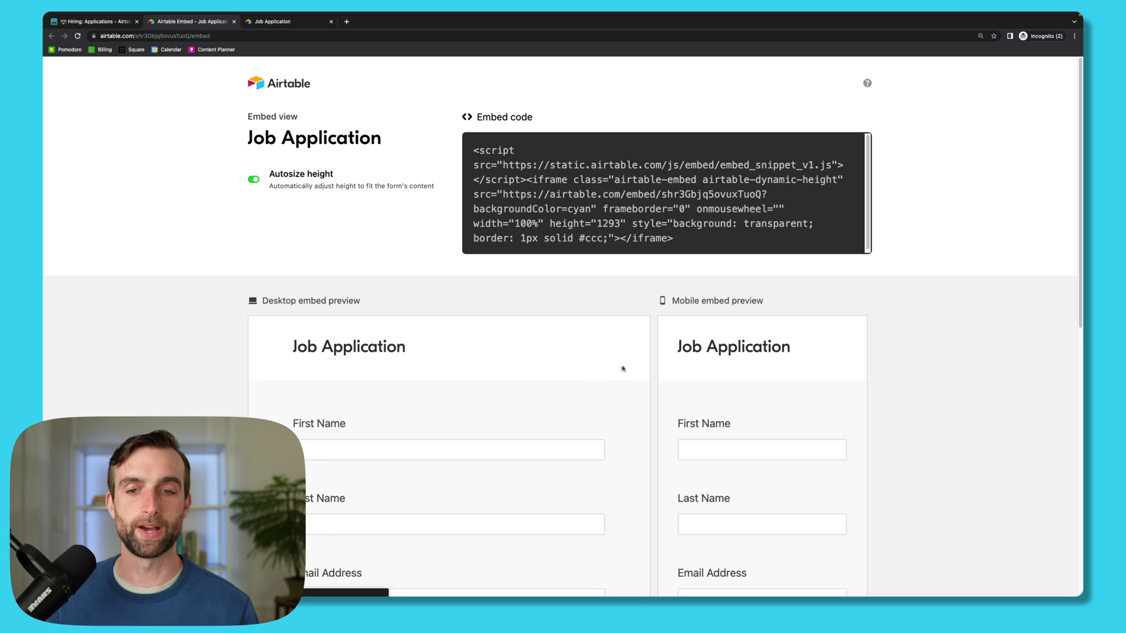
pyautogui.scroll(-10, 657, 388)
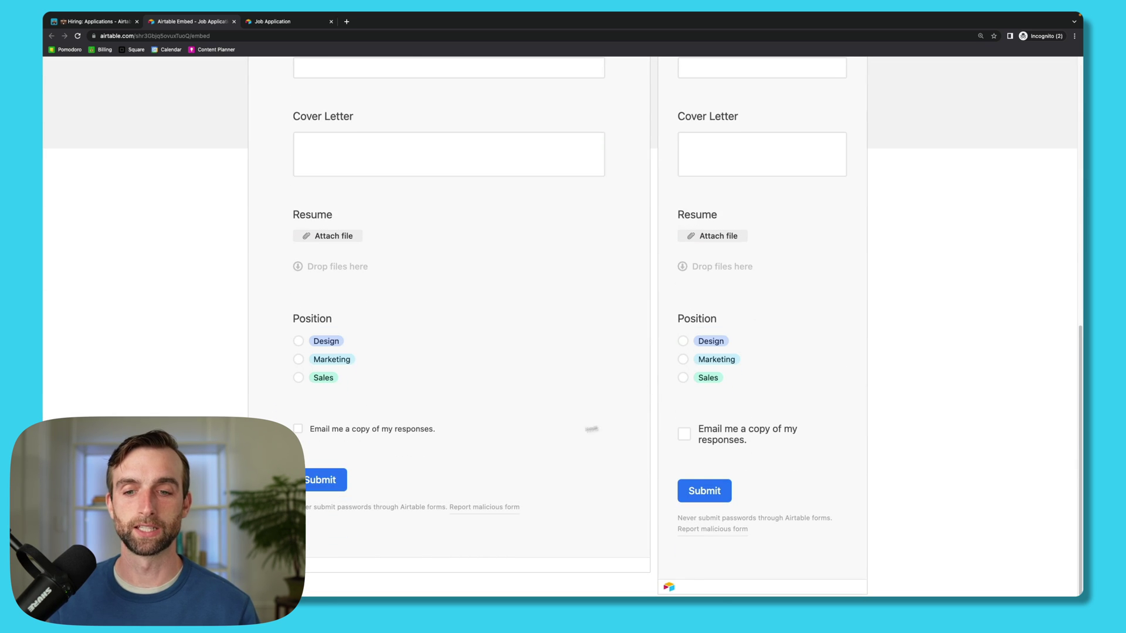
pyautogui.scroll(10, 527, 296)
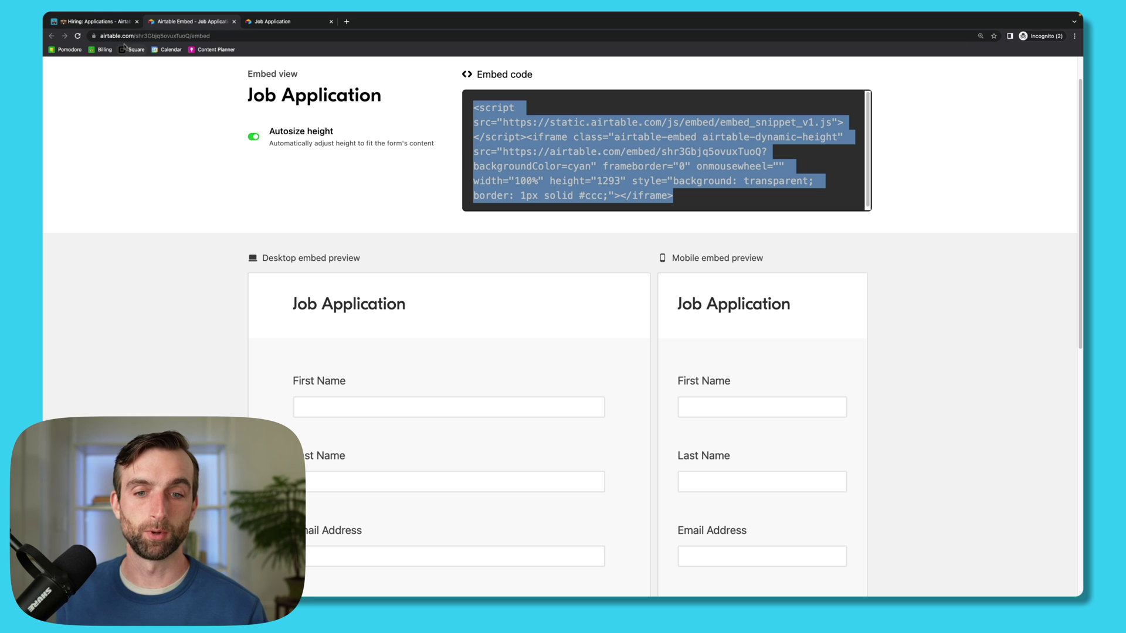
pyautogui.click(110, 27)
pyautogui.click(425, 413)
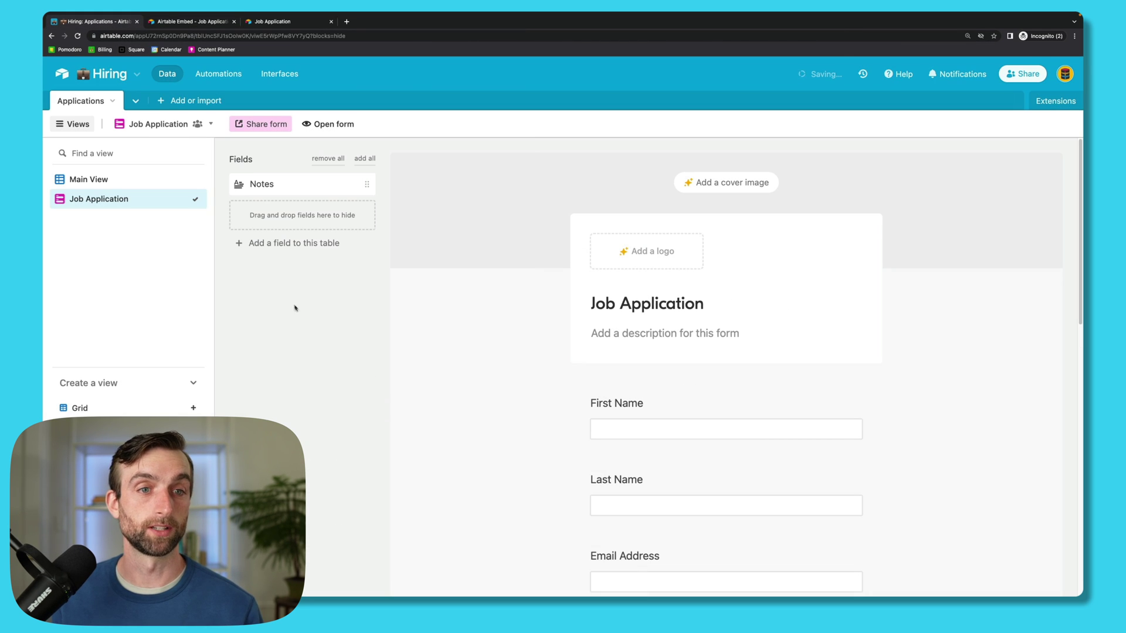
# Step: Go from Main View to the base's Automations section, showing a blank Automation 1
pyautogui.click(108, 180)
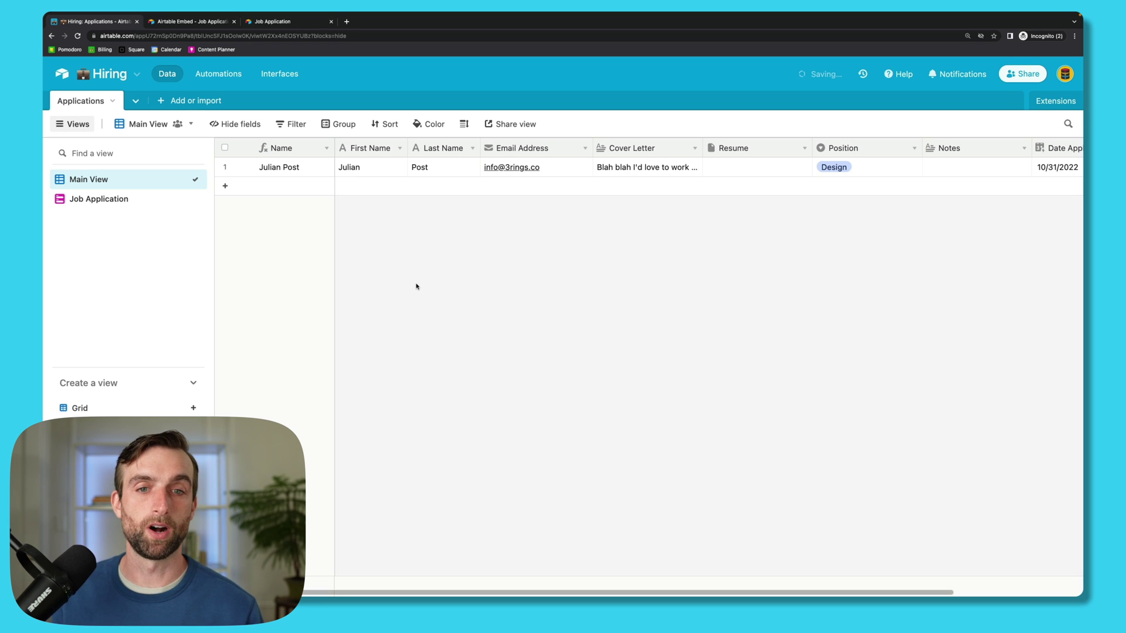
pyautogui.click(217, 74)
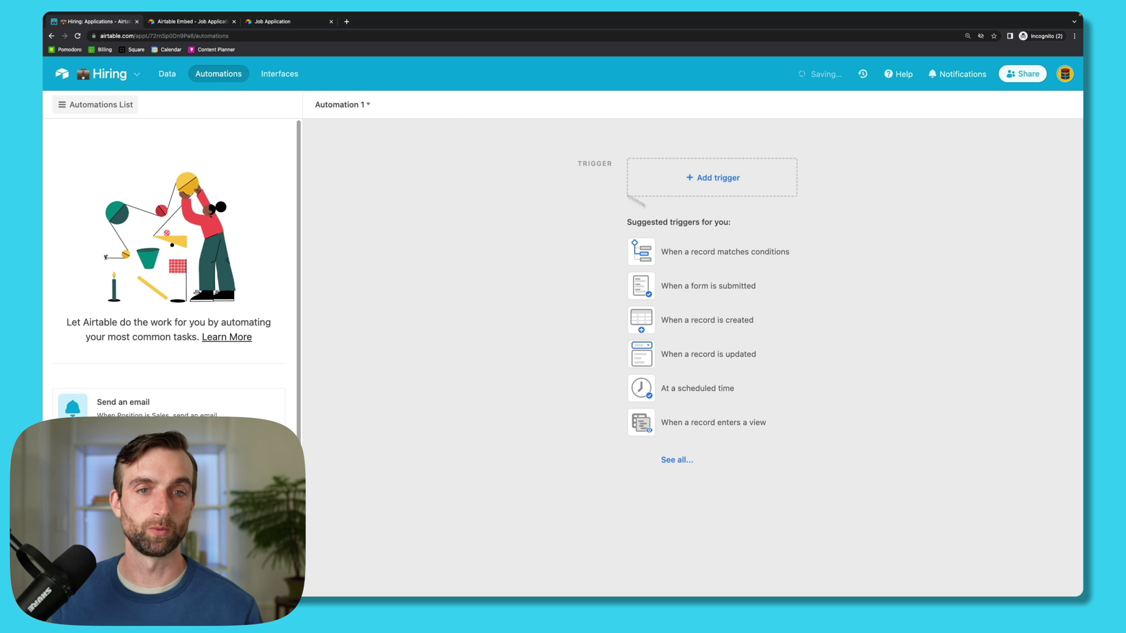
# Step: Rename the automation to Auto Reply and set its trigger to When form submitted
pyautogui.click(350, 106)
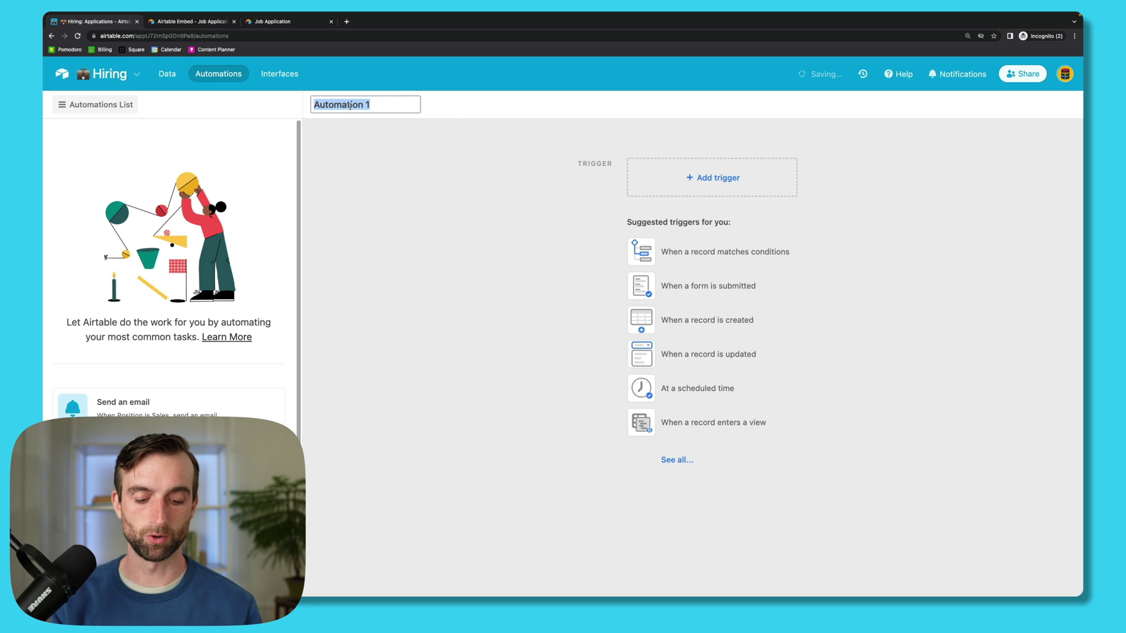
pyautogui.write('Auto Reply')
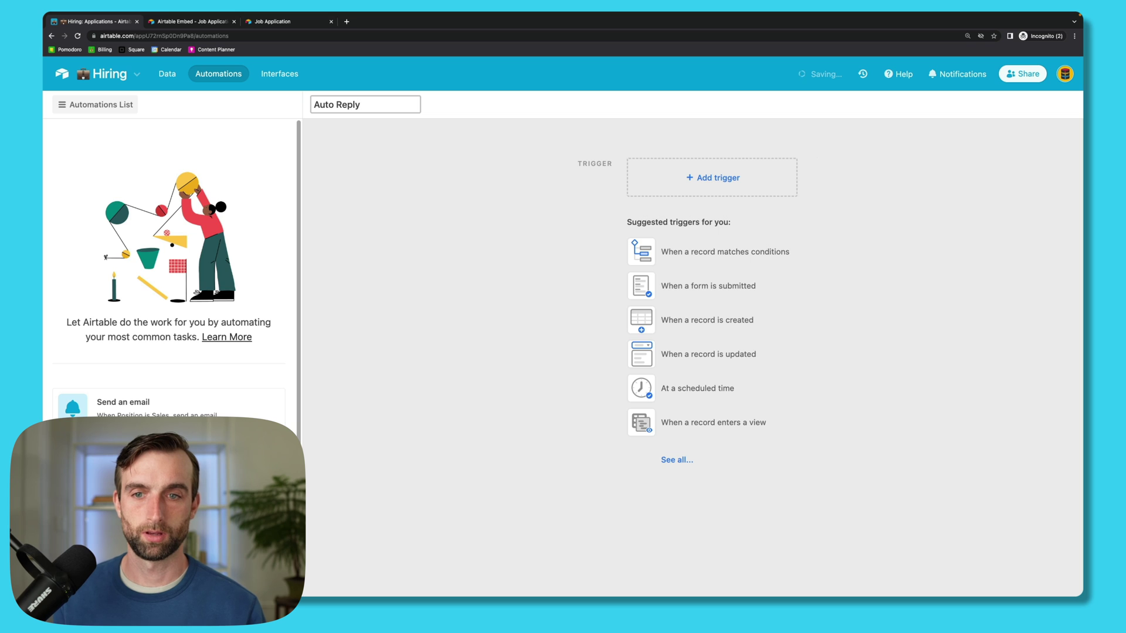
pyautogui.press('Return')
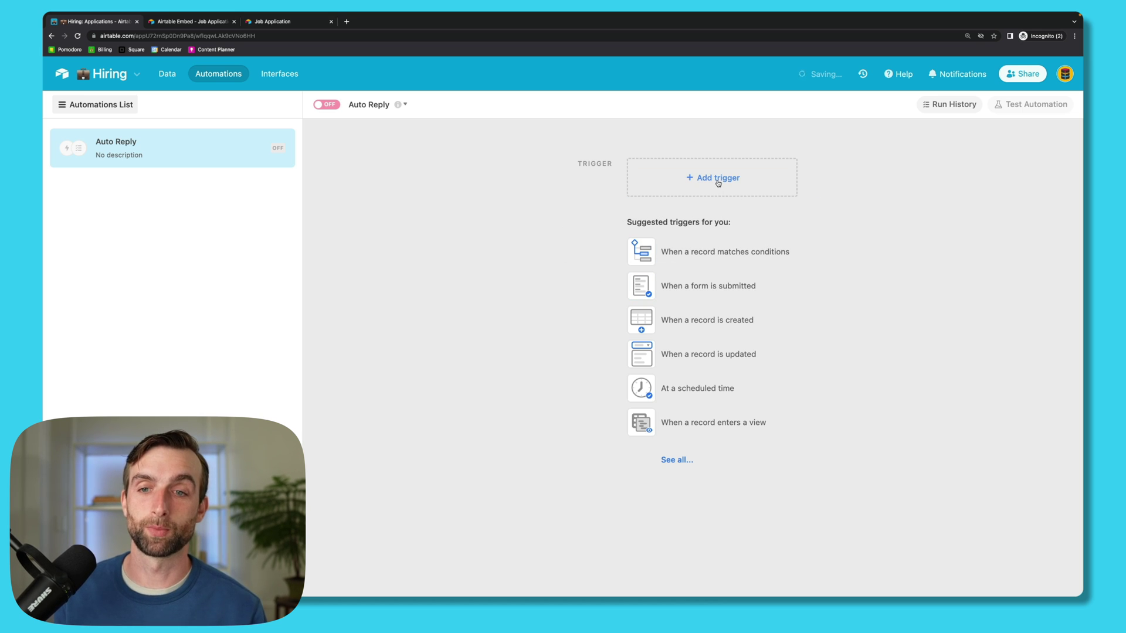
pyautogui.click(718, 182)
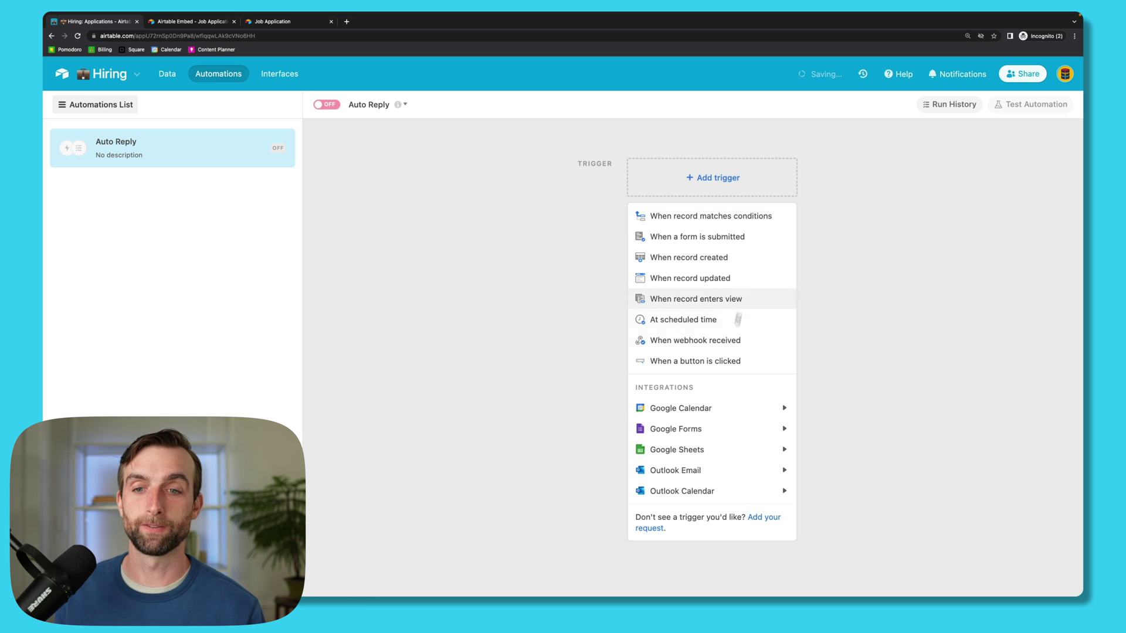
pyautogui.click(743, 237)
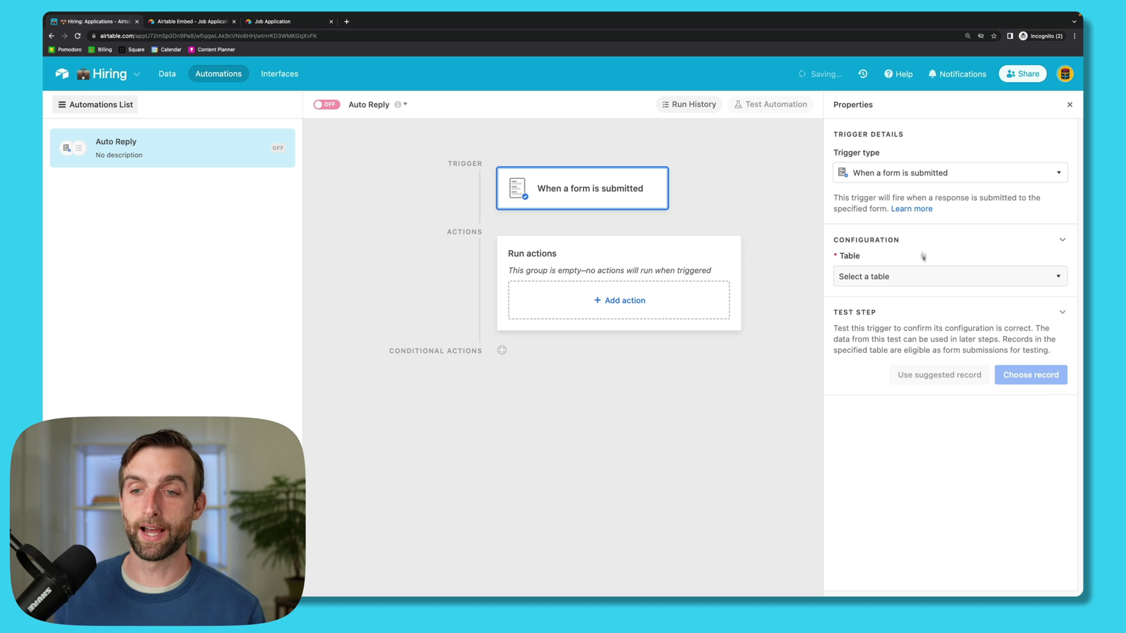
# Step: Point the trigger at the Applications table and Job Application form, then test with the existing record
pyautogui.click(929, 283)
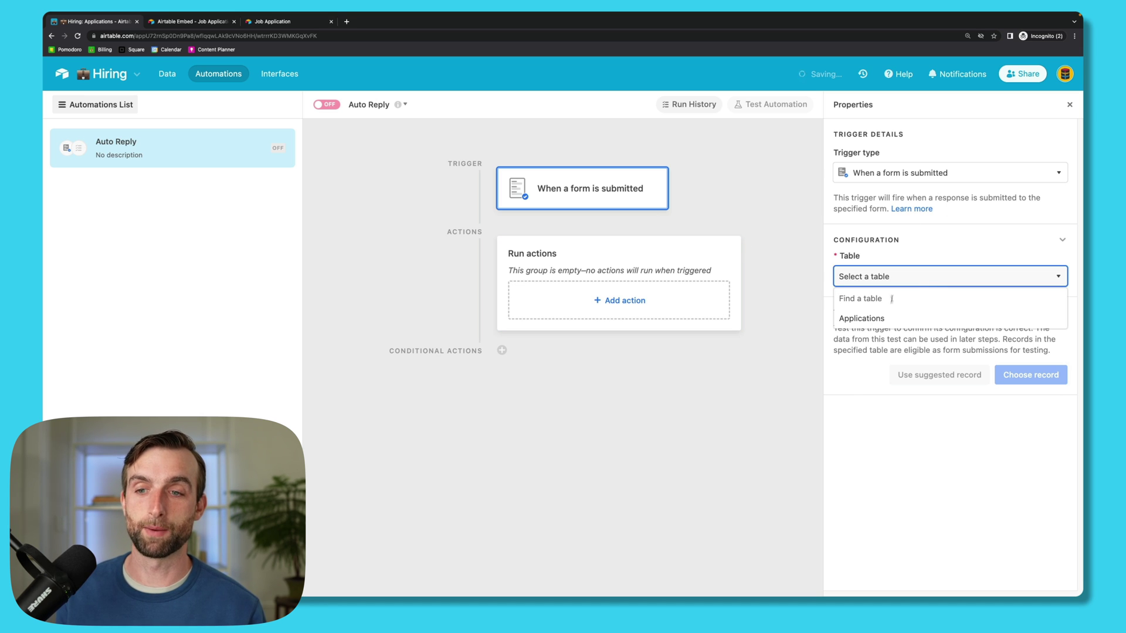
pyautogui.click(895, 322)
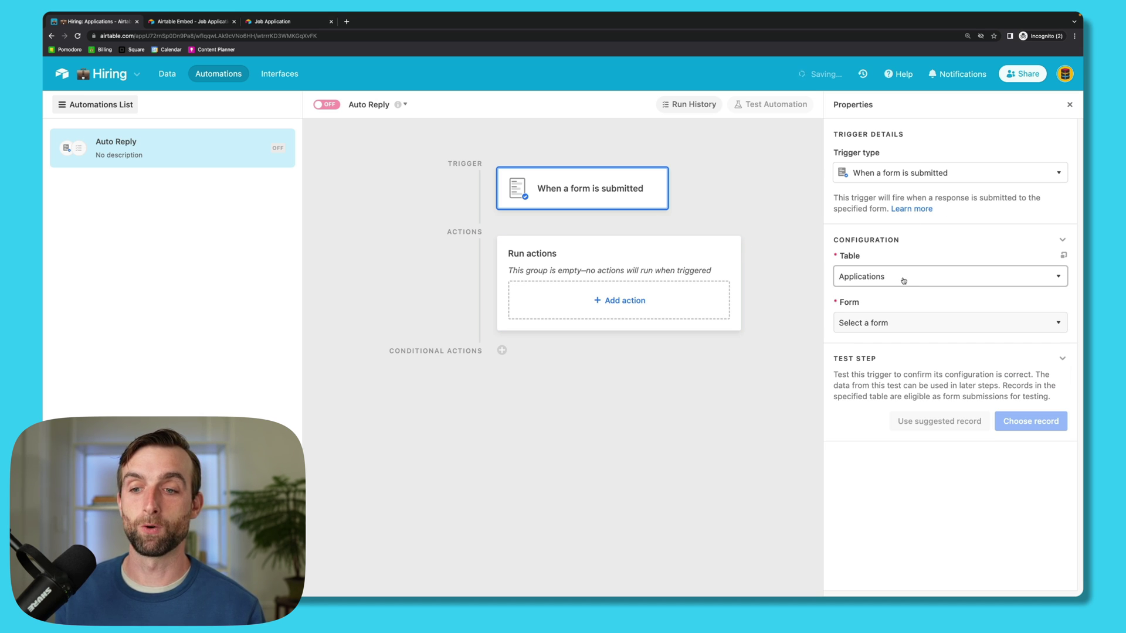
pyautogui.click(888, 325)
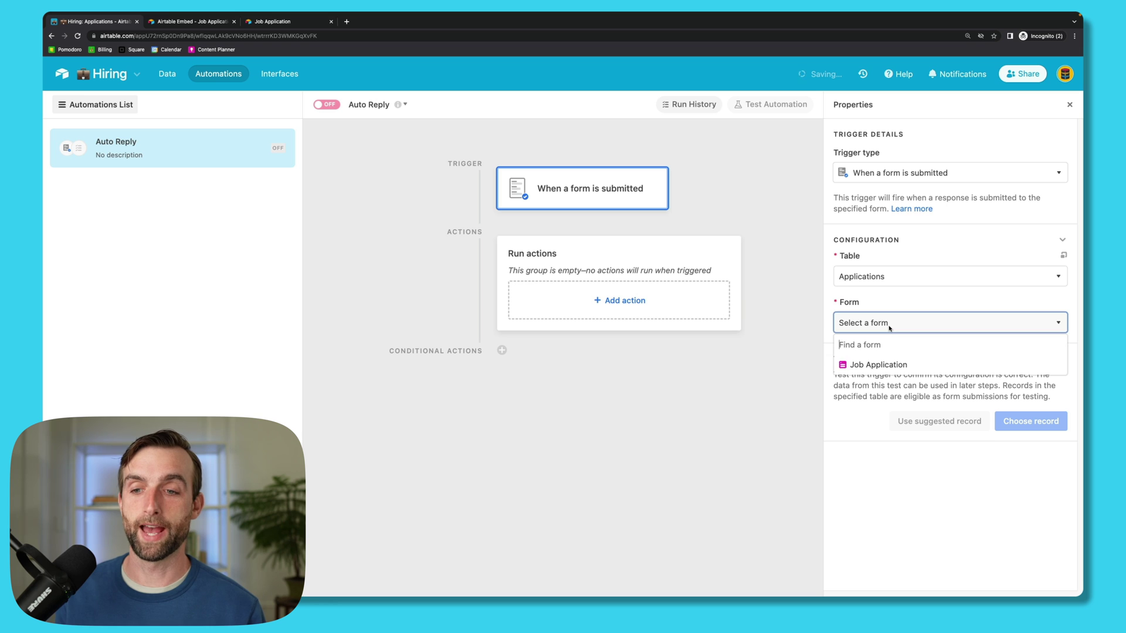
pyautogui.click(893, 366)
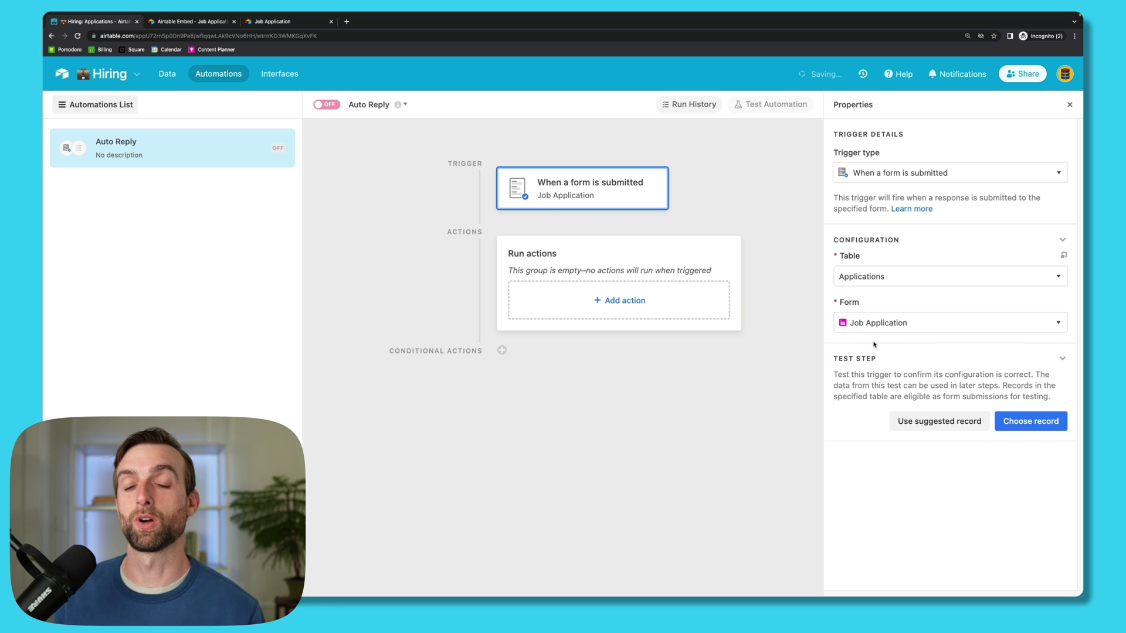
pyautogui.click(1036, 423)
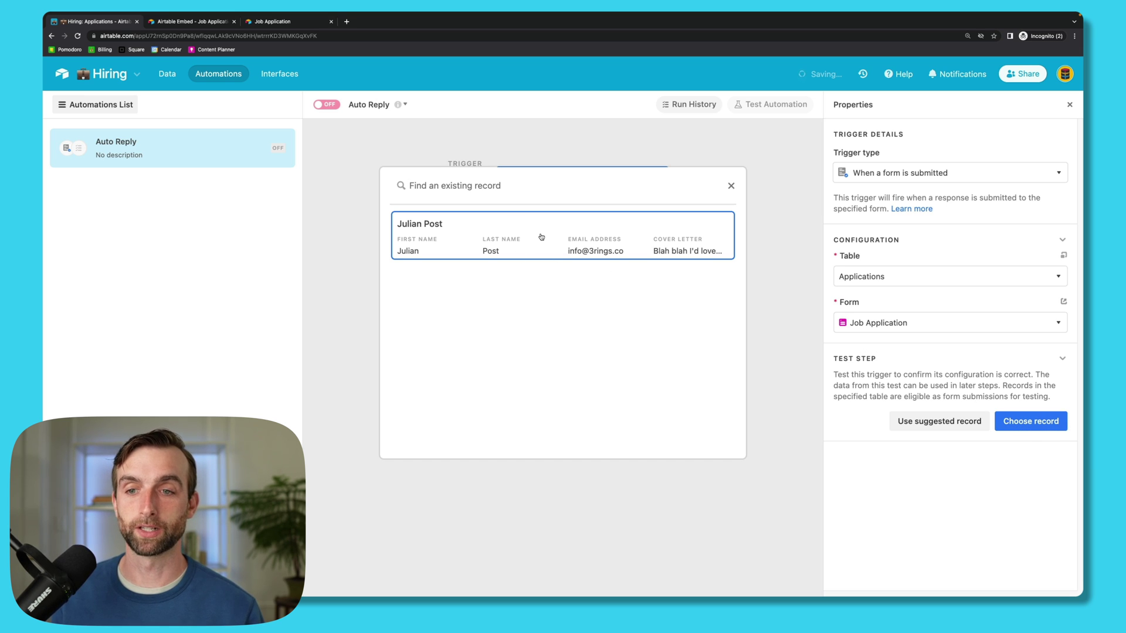
pyautogui.click(541, 237)
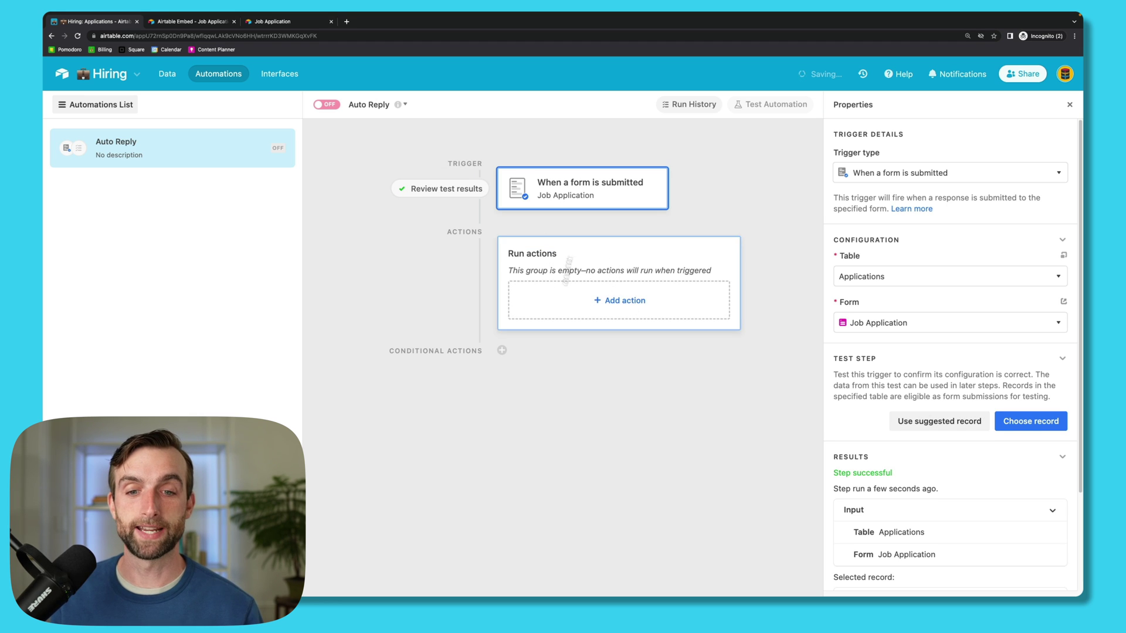
# Step: Add a Gmail Send email action using the connected Gmail account
pyautogui.click(632, 303)
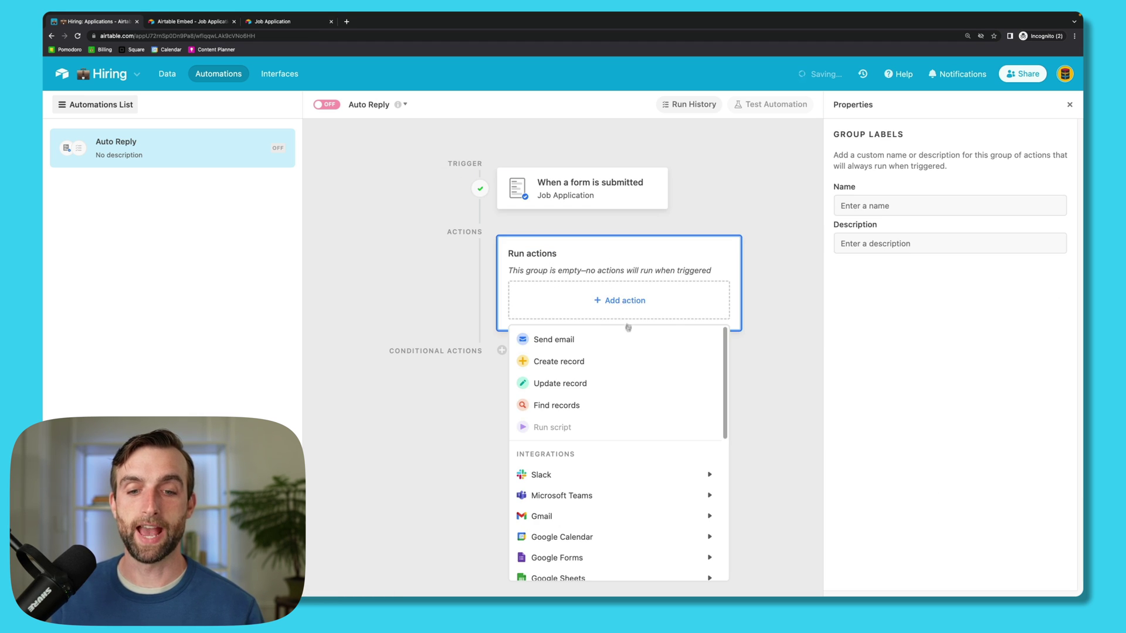
pyautogui.scroll(-1, 646, 457)
pyautogui.moveTo(646, 458)
pyautogui.moveTo(640, 501)
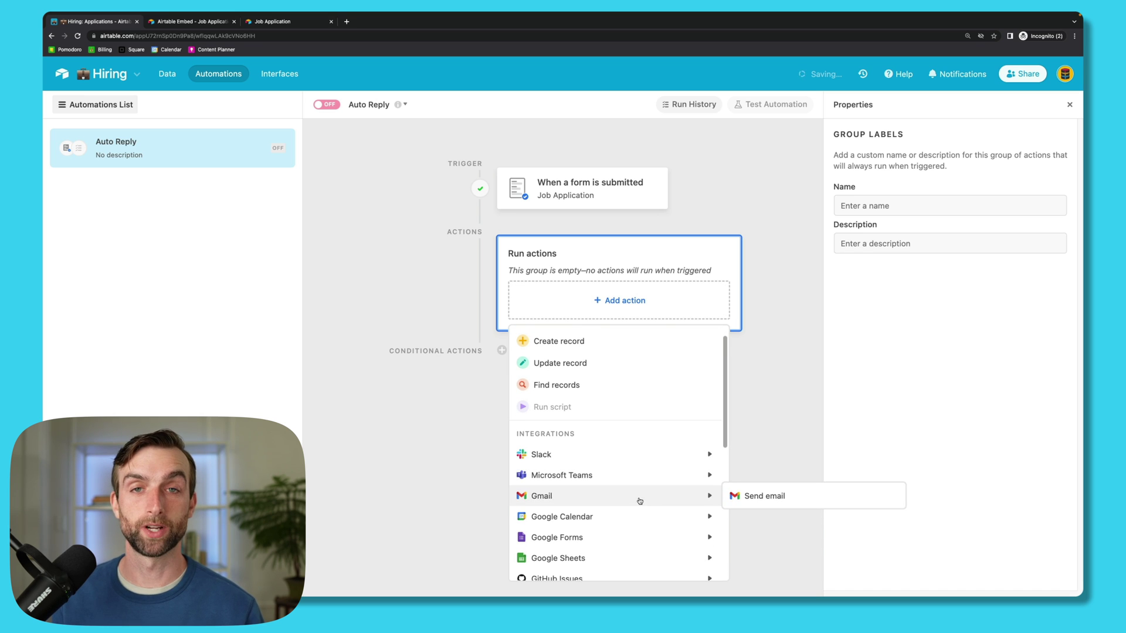
pyautogui.scroll(1, 638, 499)
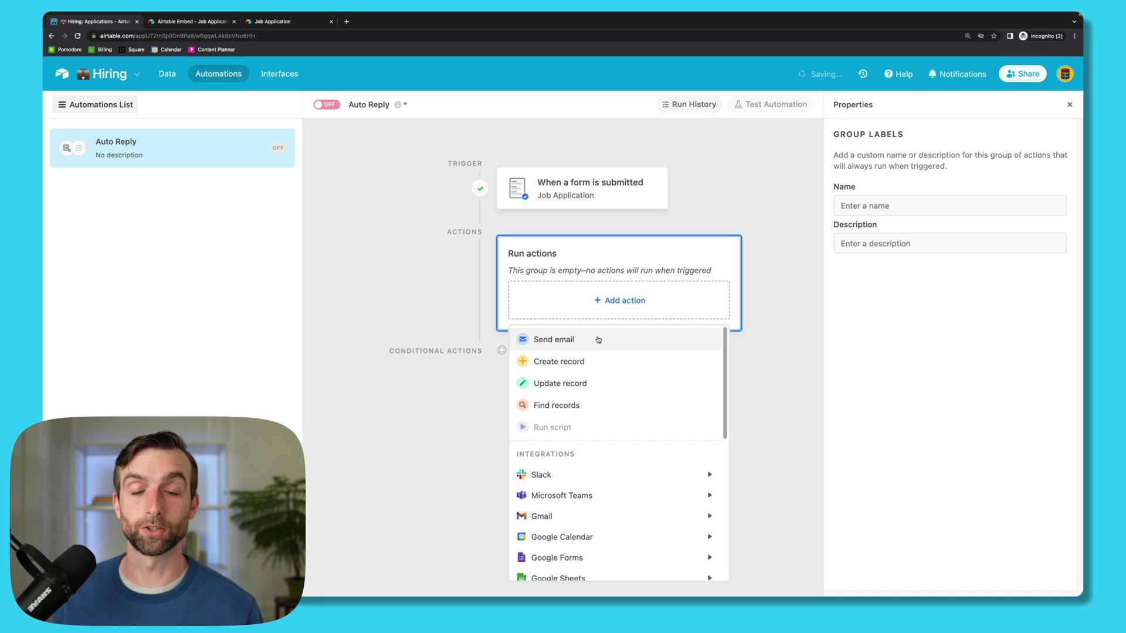
pyautogui.moveTo(617, 516)
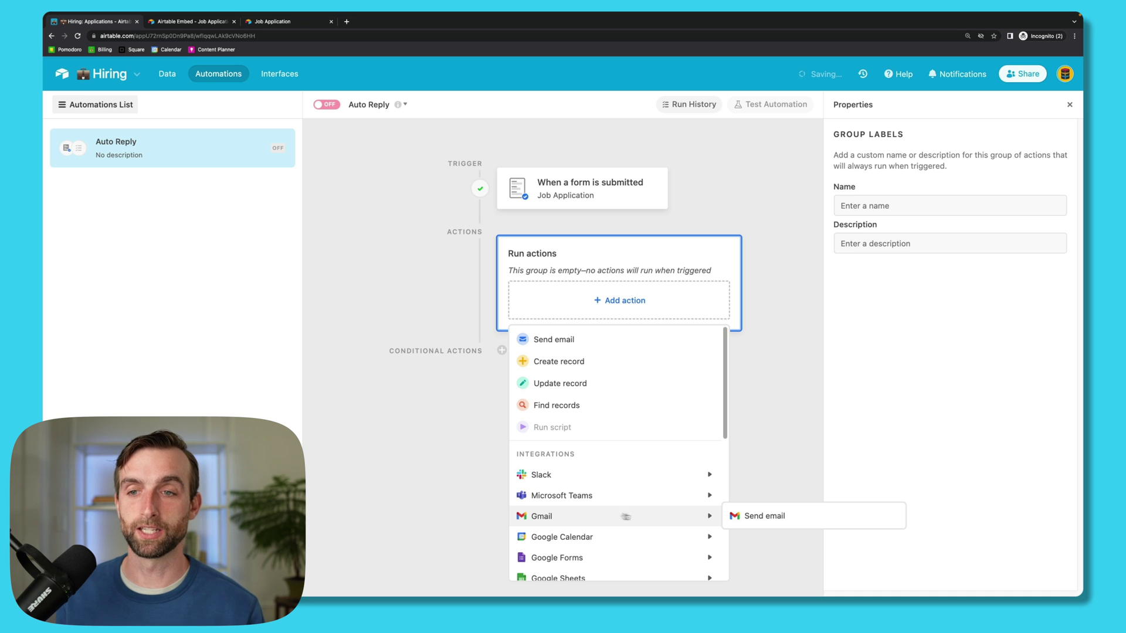
pyautogui.click(762, 516)
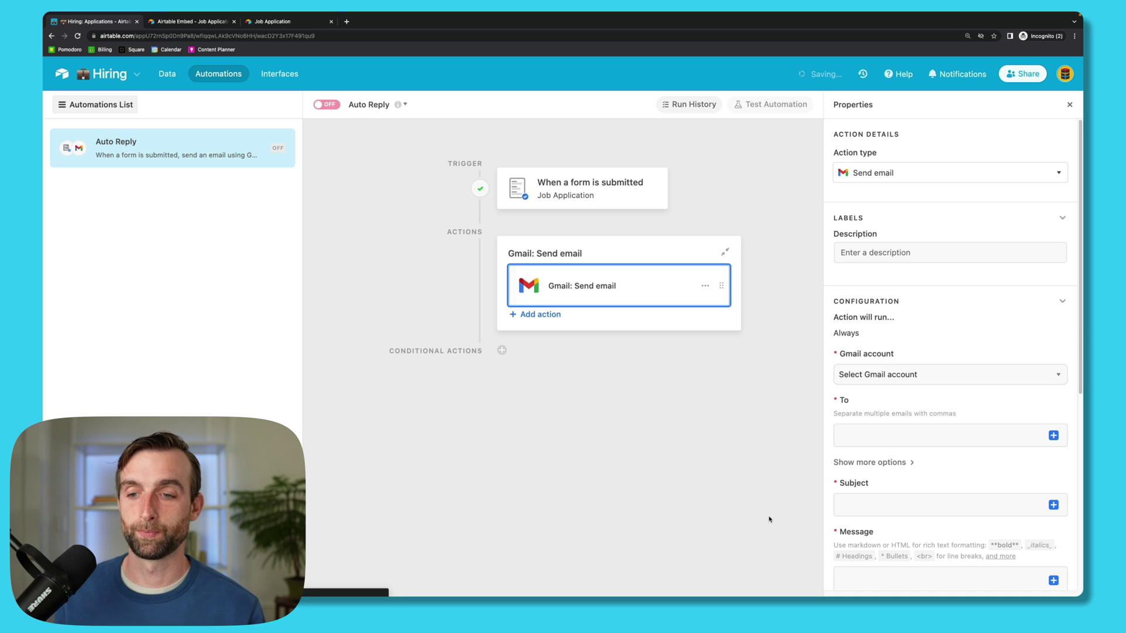
pyautogui.click(904, 379)
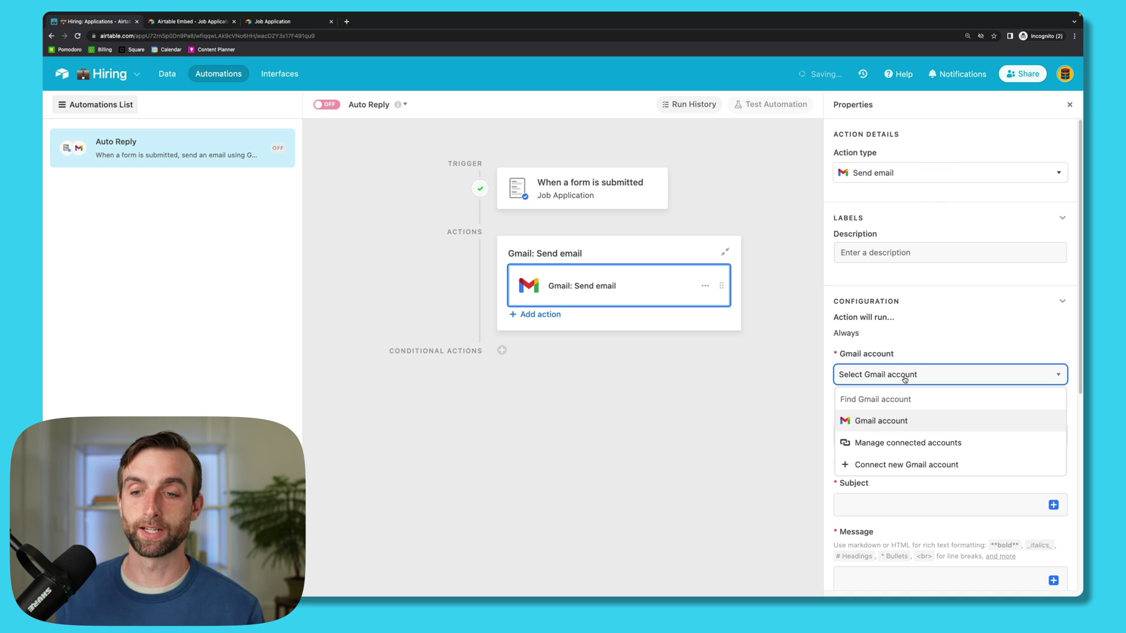
pyautogui.click(911, 421)
# Step: Set the email's To field to the applicant's Email Address
pyautogui.scroll(-2, 999, 317)
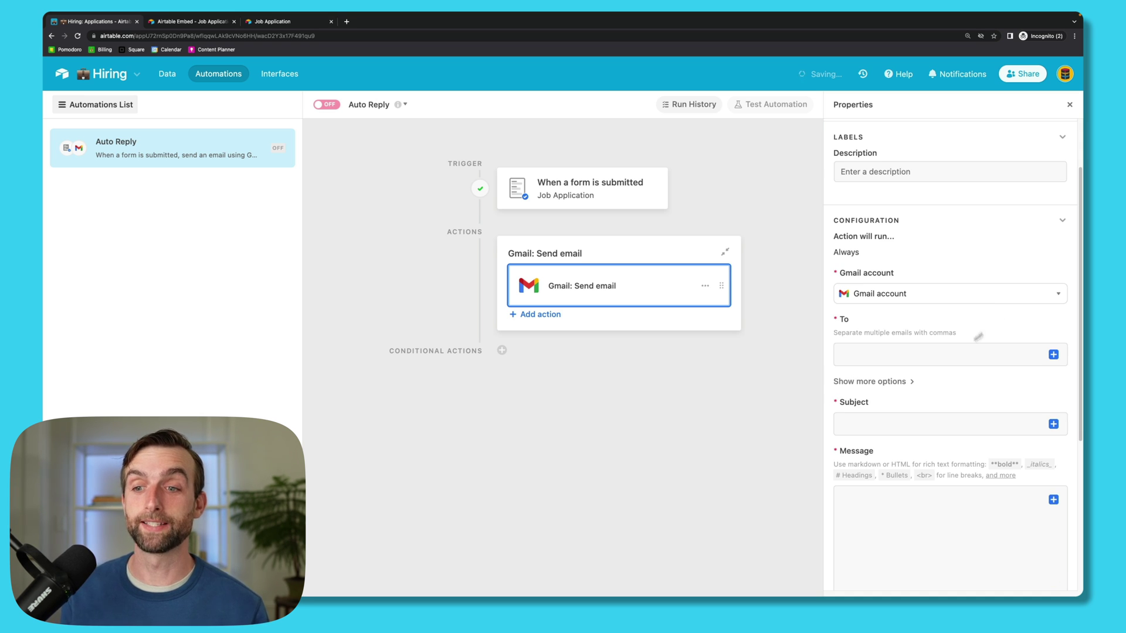
pyautogui.click(904, 357)
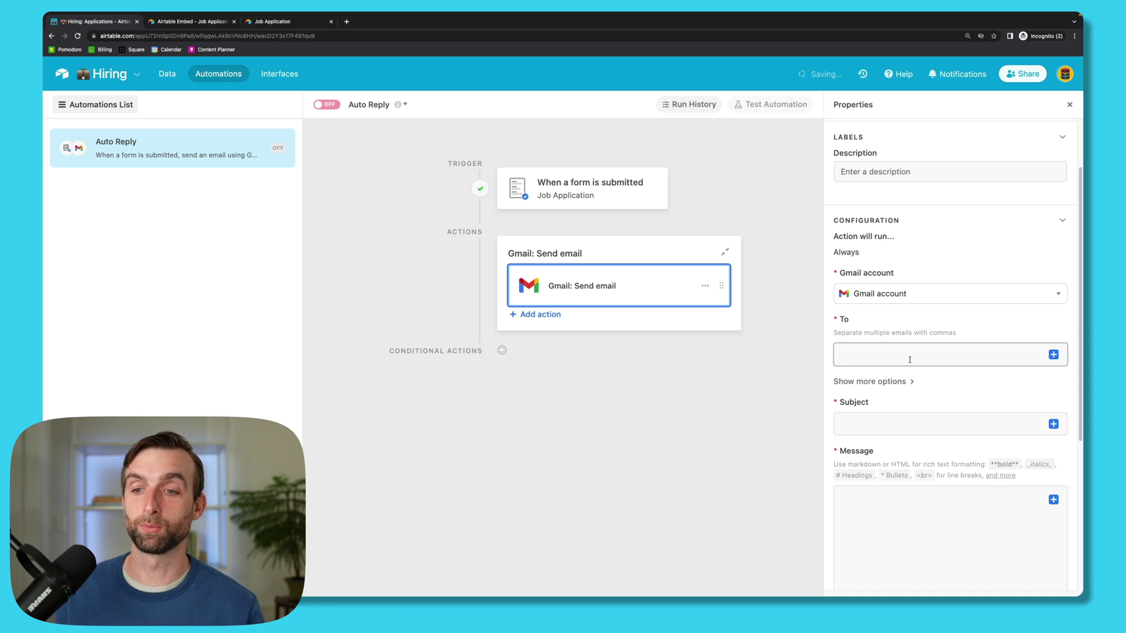
pyautogui.click(1054, 356)
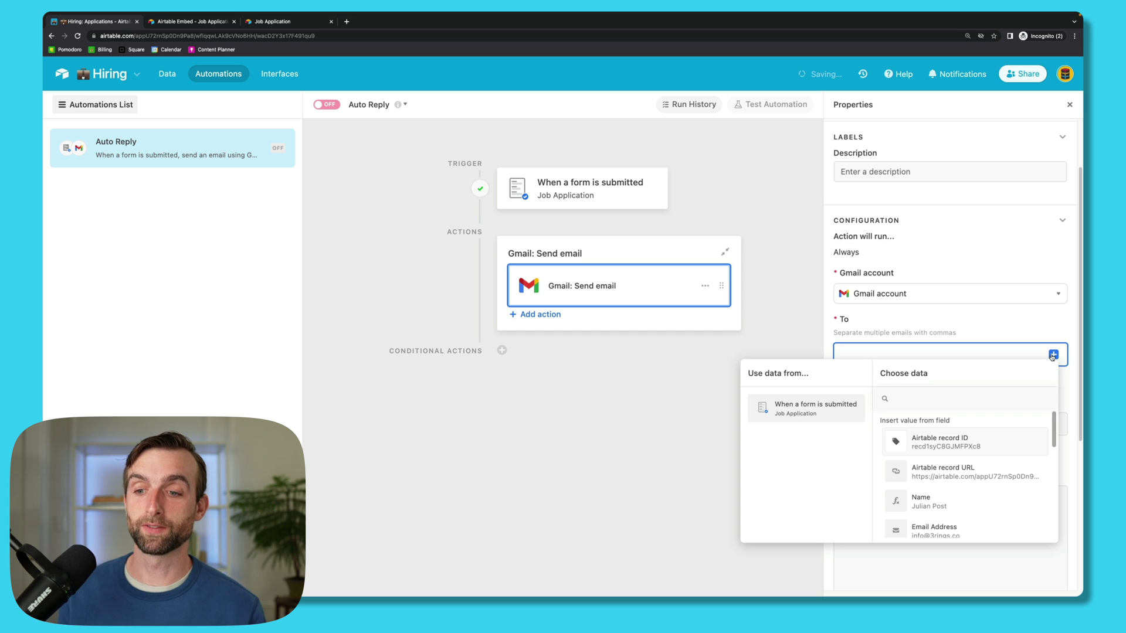
pyautogui.scroll(-1, 962, 516)
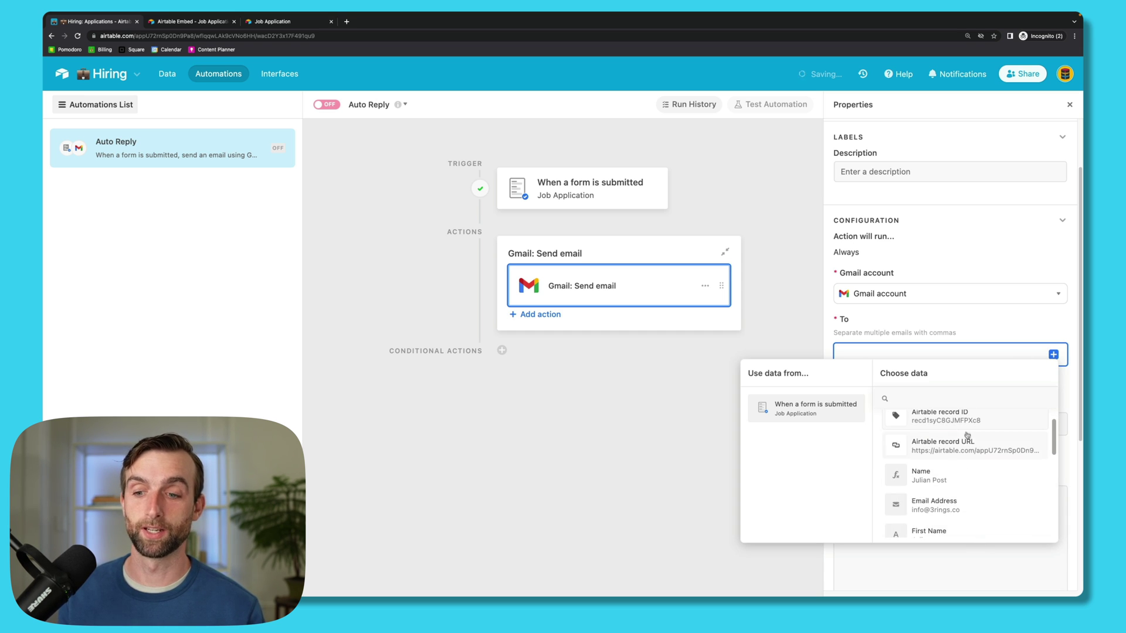
pyautogui.click(970, 514)
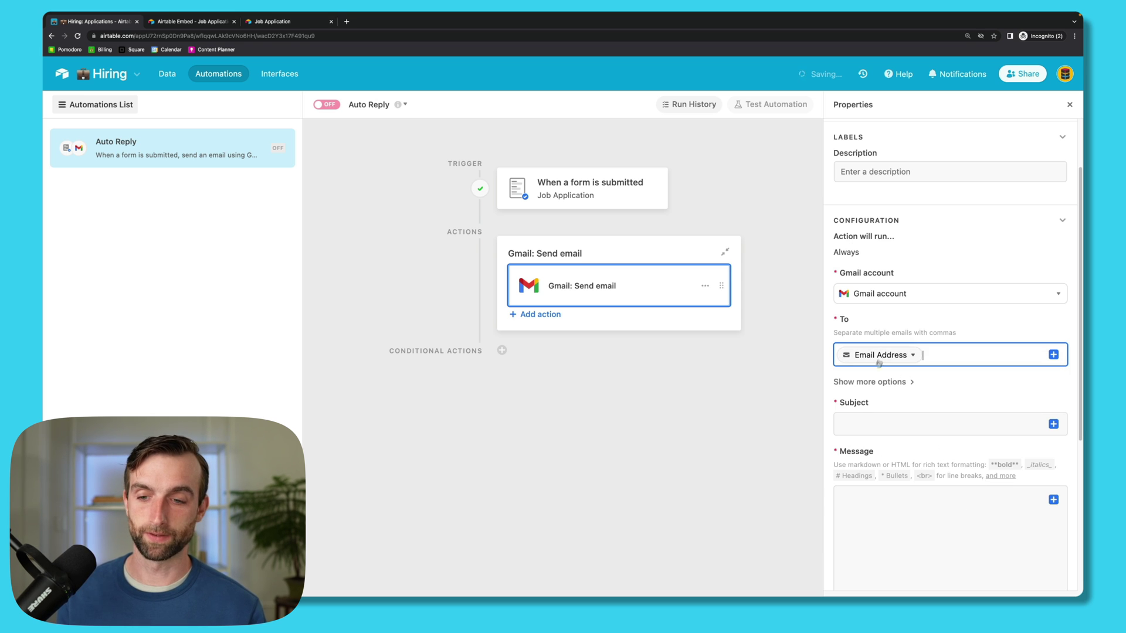
# Step: Give the Auto Reply email the subject 'Application Received' and a message starting 'Hi <First Name>,'
pyautogui.click(875, 425)
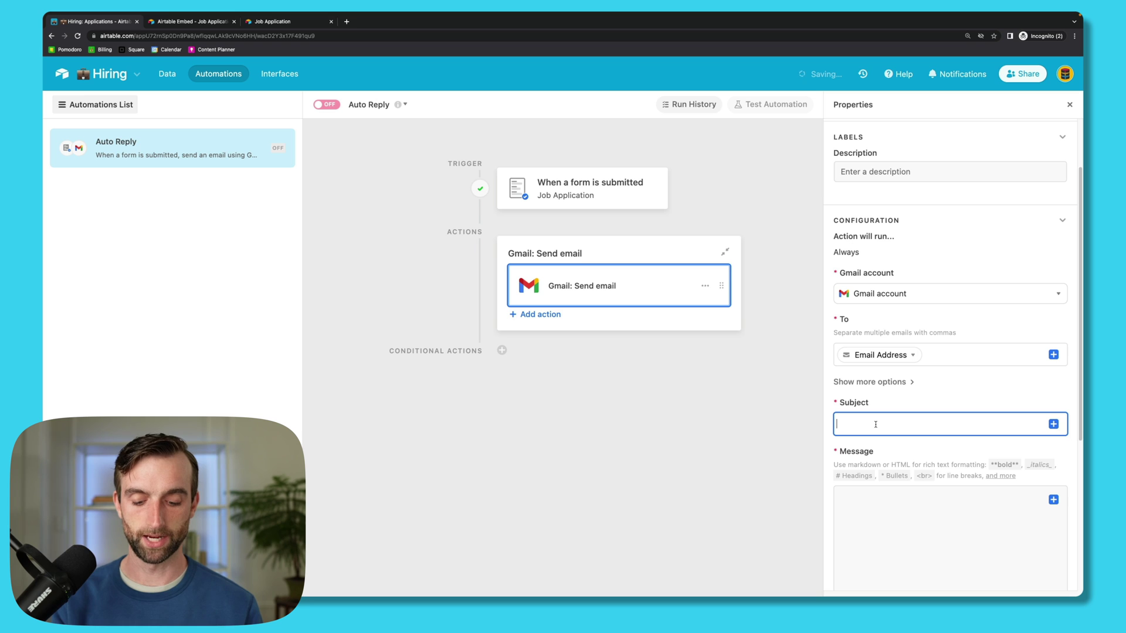
pyautogui.write('Application Rec')
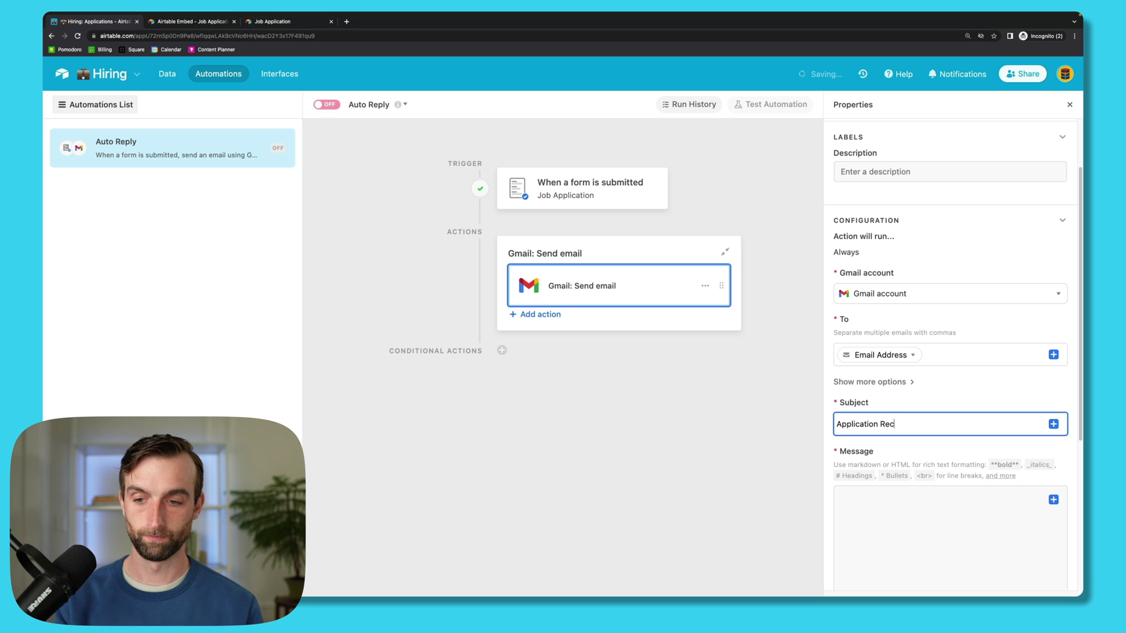
pyautogui.write('eived')
pyautogui.click(871, 508)
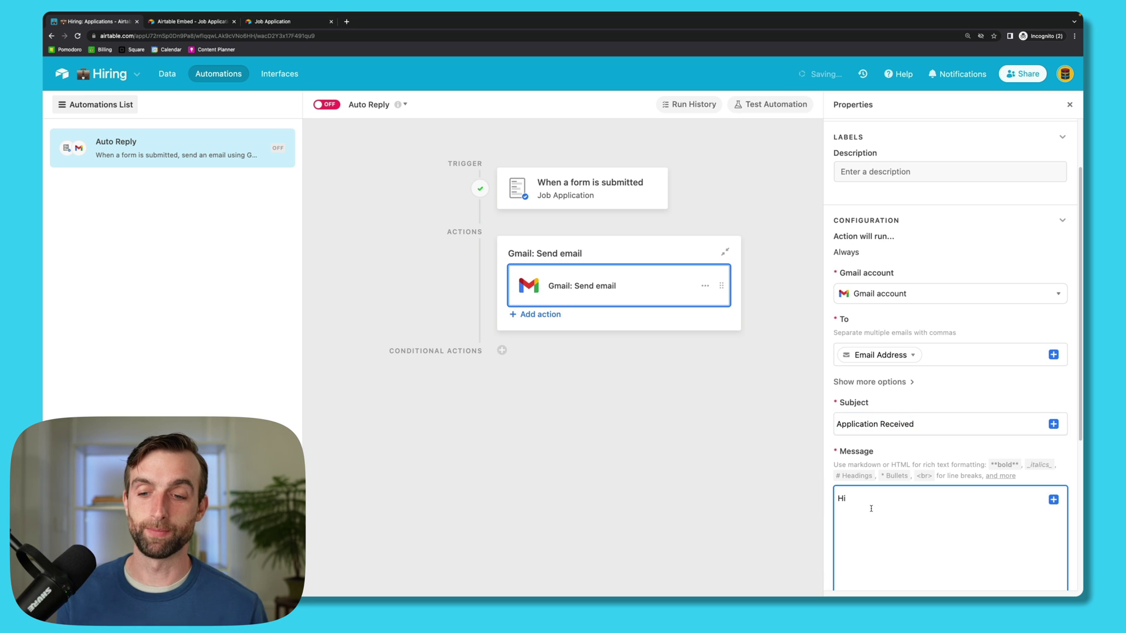
pyautogui.write('Hi')
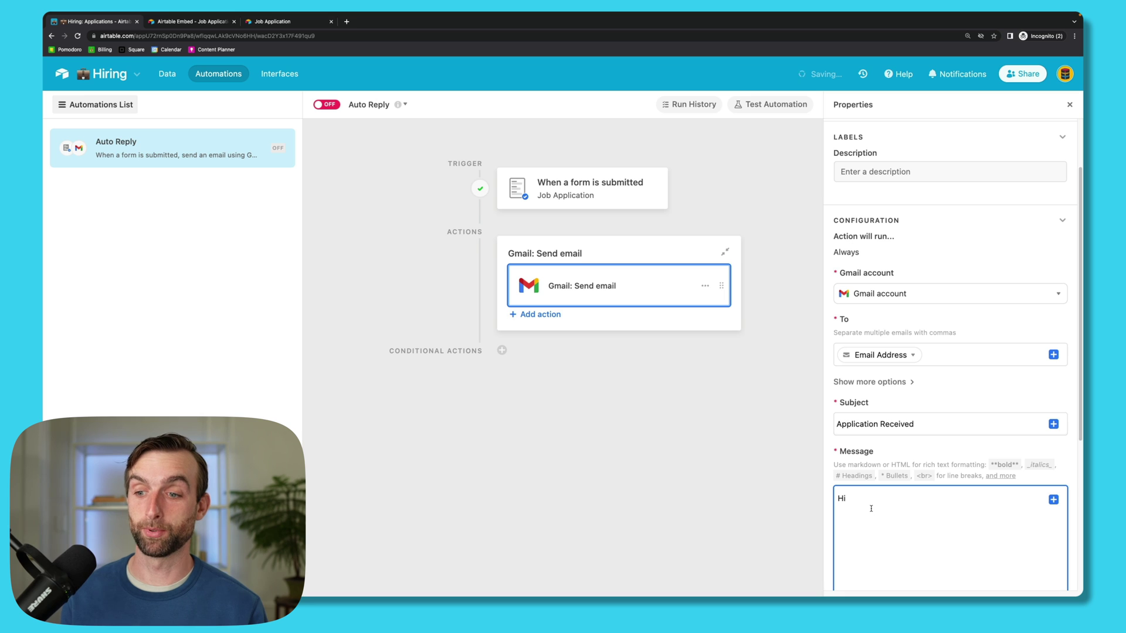
pyautogui.click(1054, 501)
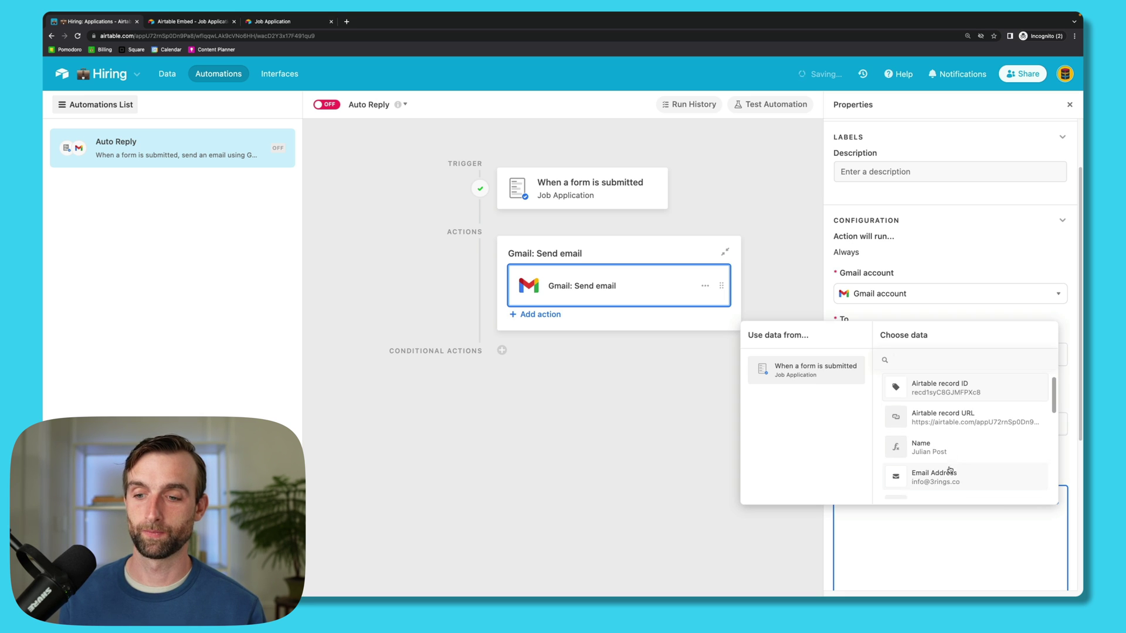
pyautogui.scroll(-2, 950, 471)
pyautogui.click(948, 475)
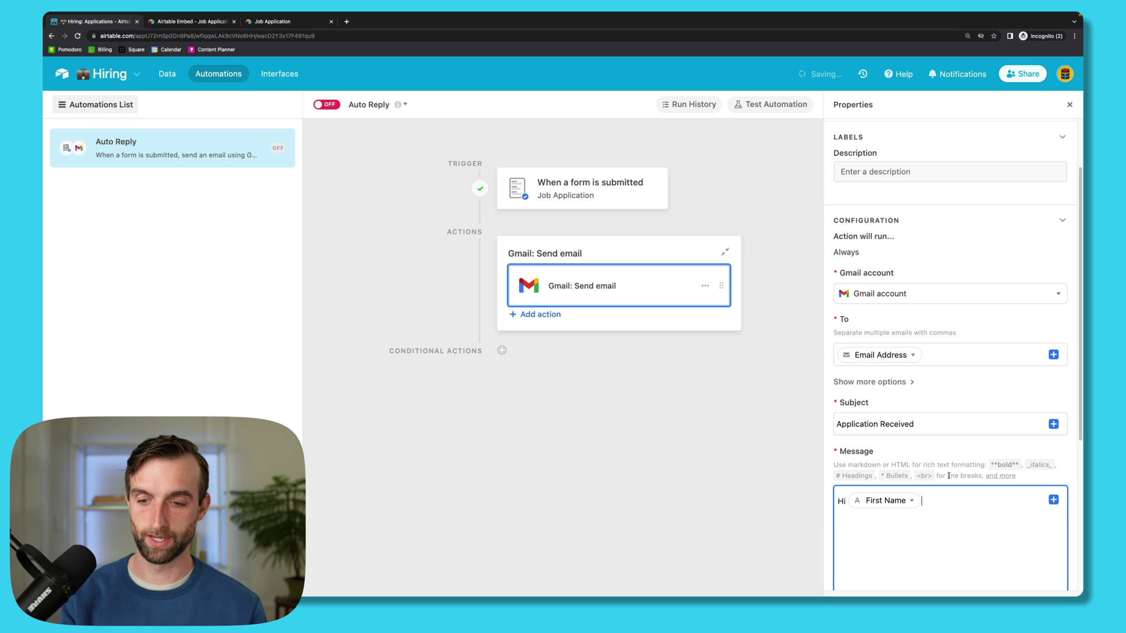
pyautogui.write(',')
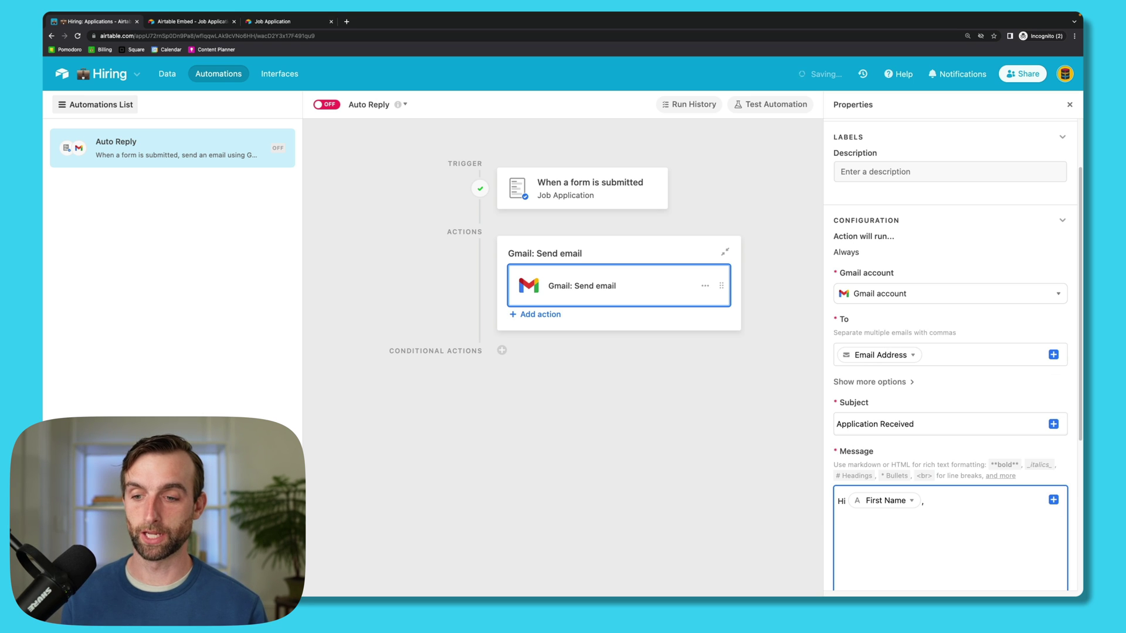
pyautogui.press('super+v')
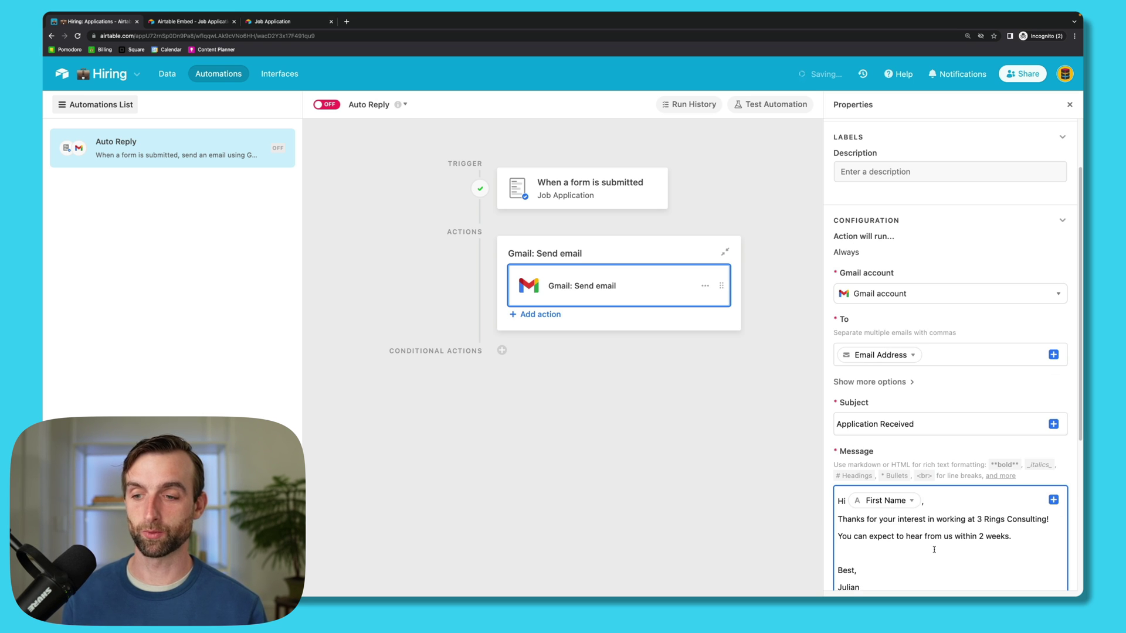
# Step: Preview the Auto Reply email and switch the automation on
pyautogui.scroll(-3, 934, 549)
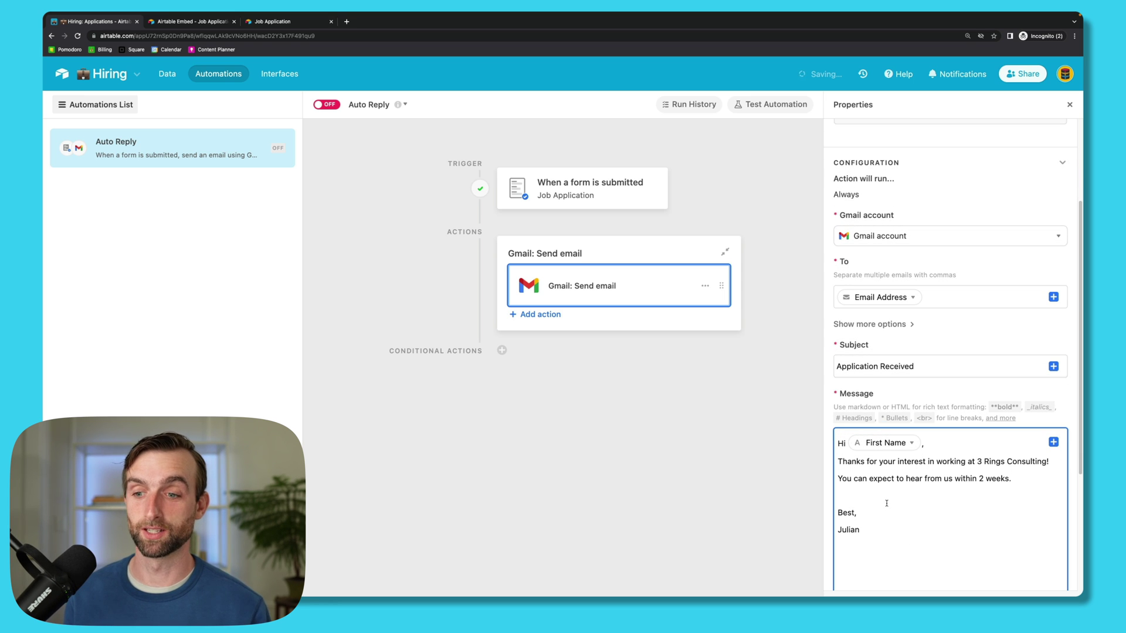
pyautogui.scroll(-5, 915, 522)
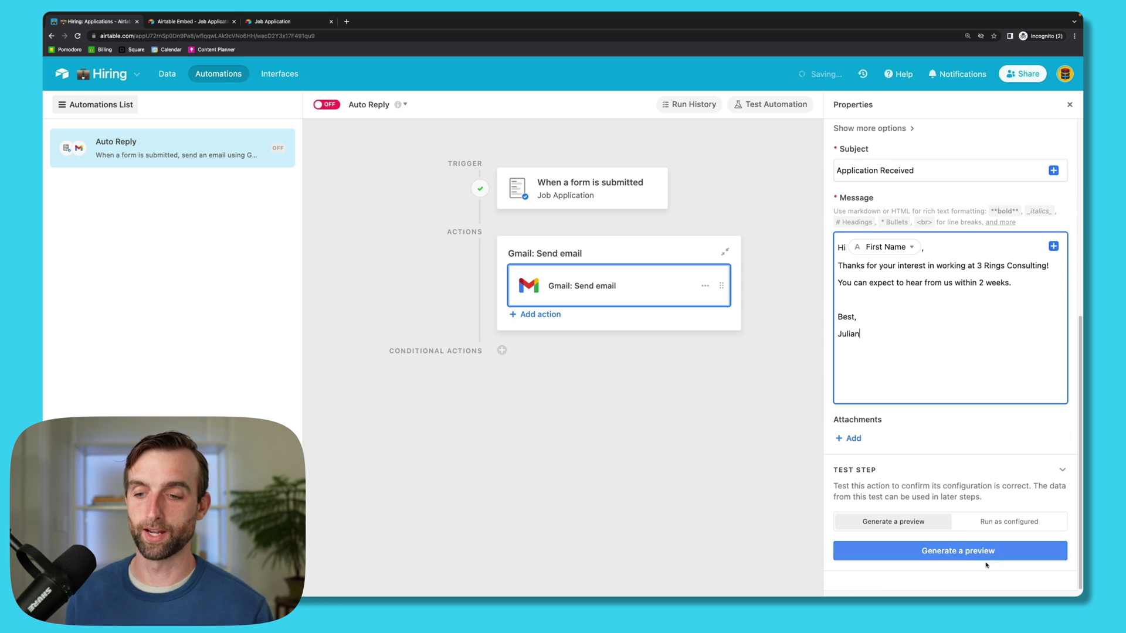
pyautogui.click(970, 551)
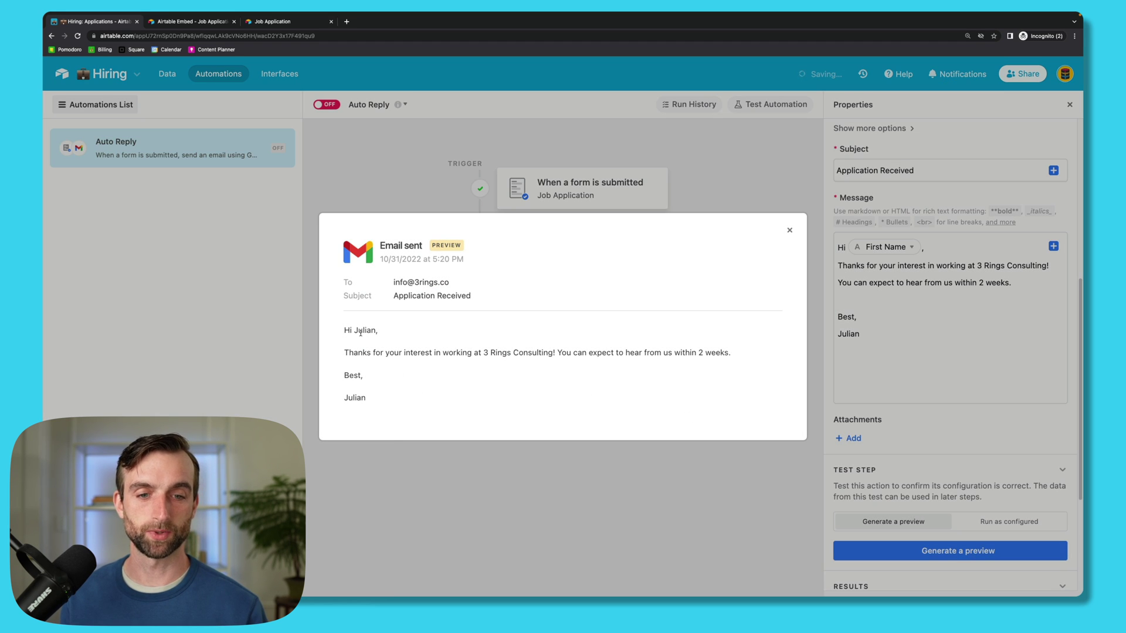
pyautogui.click(790, 230)
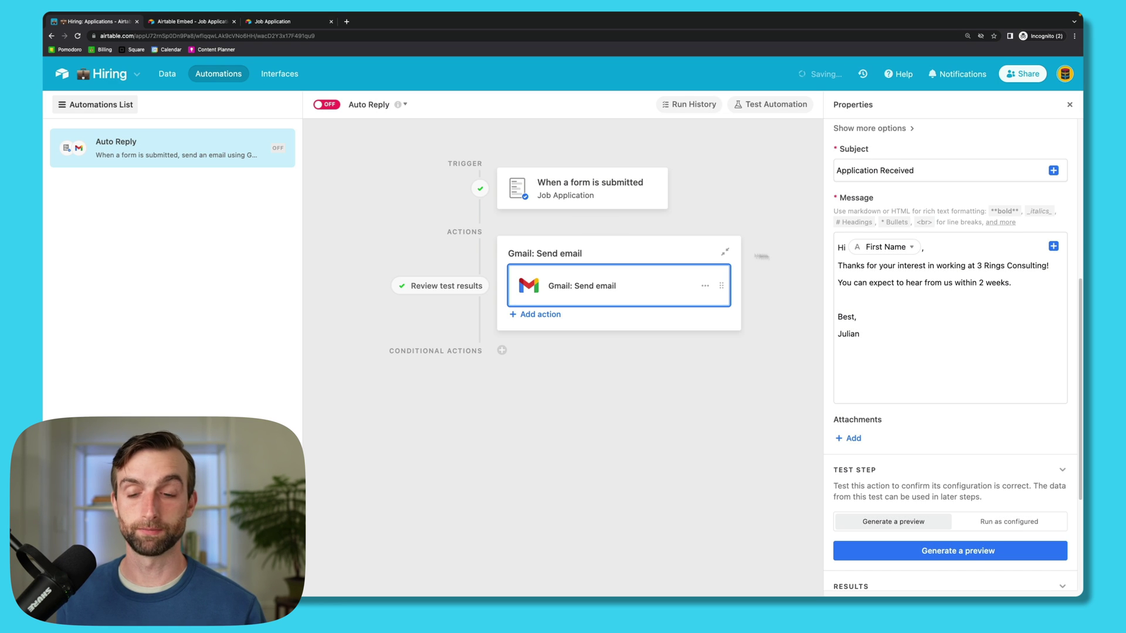
pyautogui.click(326, 106)
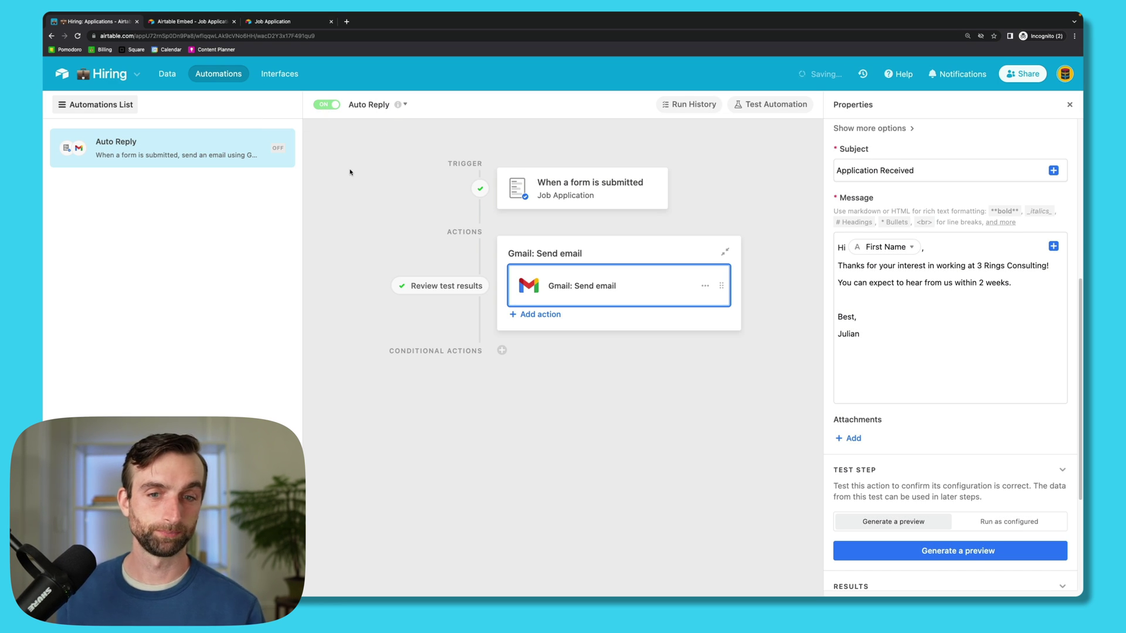
# Step: Insert a 'Schedule an Interview' checkbox field left of Cover Letter and widen its column
pyautogui.click(167, 73)
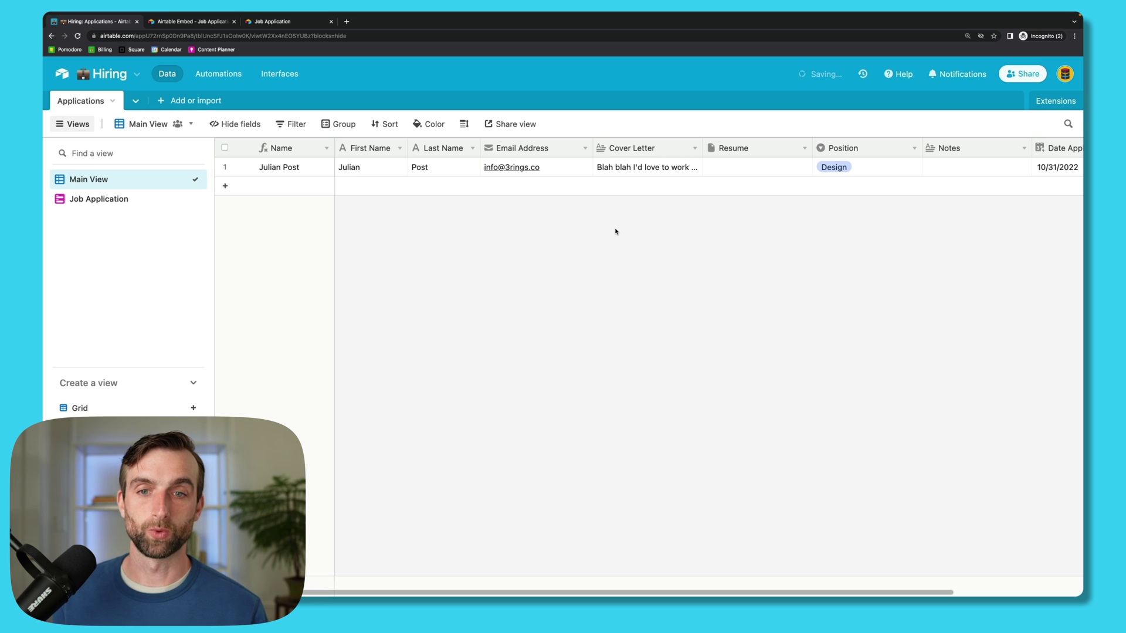
pyautogui.rightClick(609, 150)
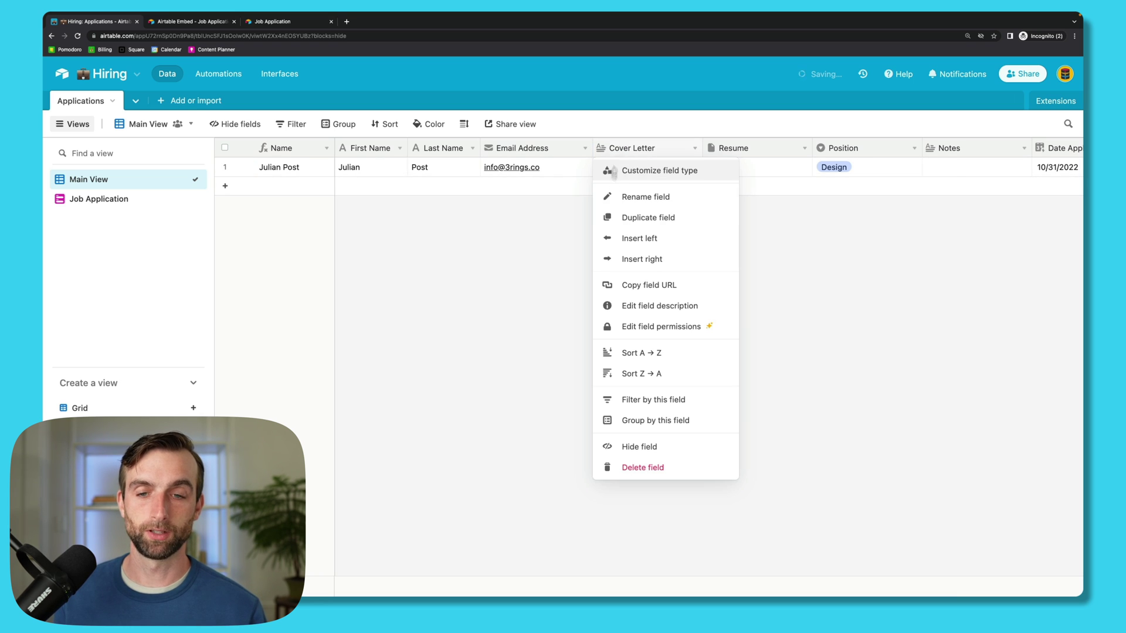
pyautogui.click(634, 238)
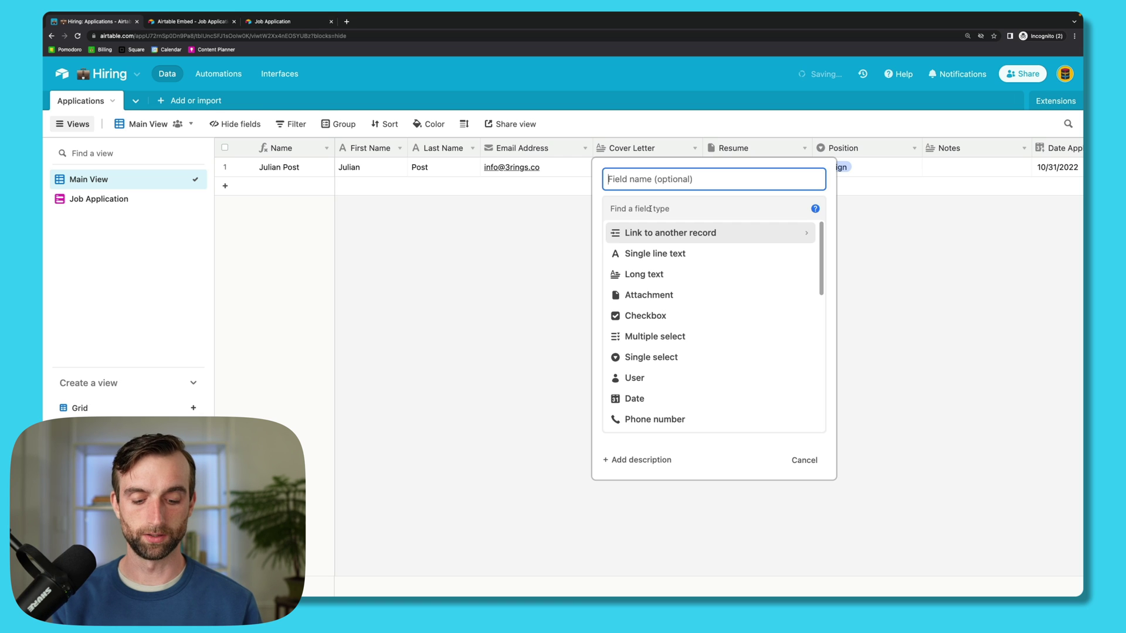
pyautogui.write('S')
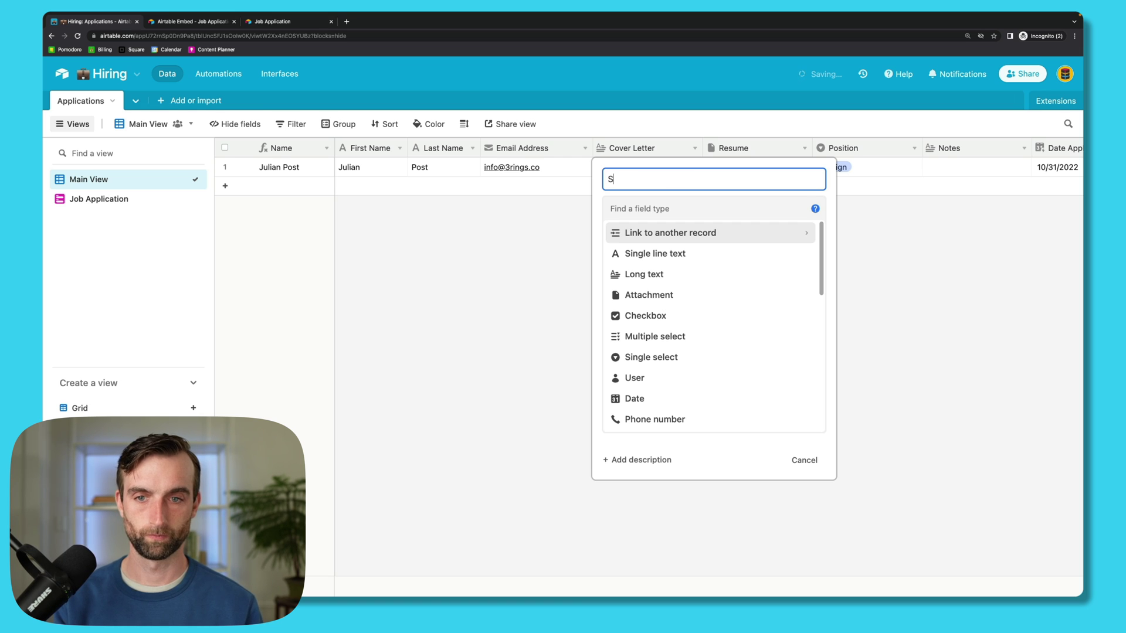
pyautogui.write('chedule an ')
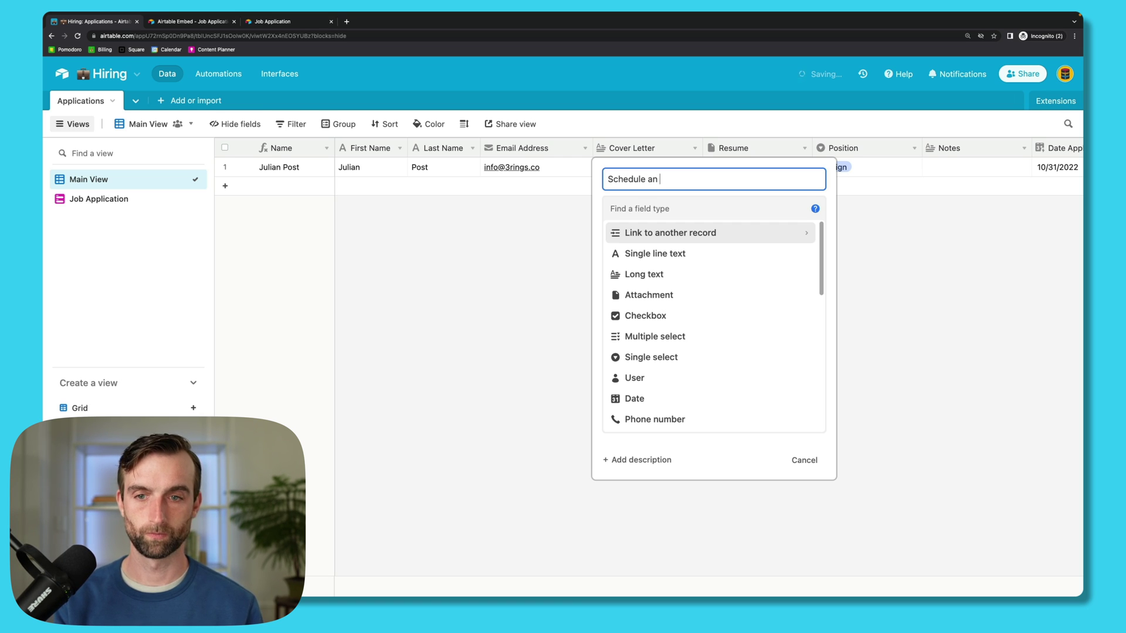
pyautogui.write('Interview')
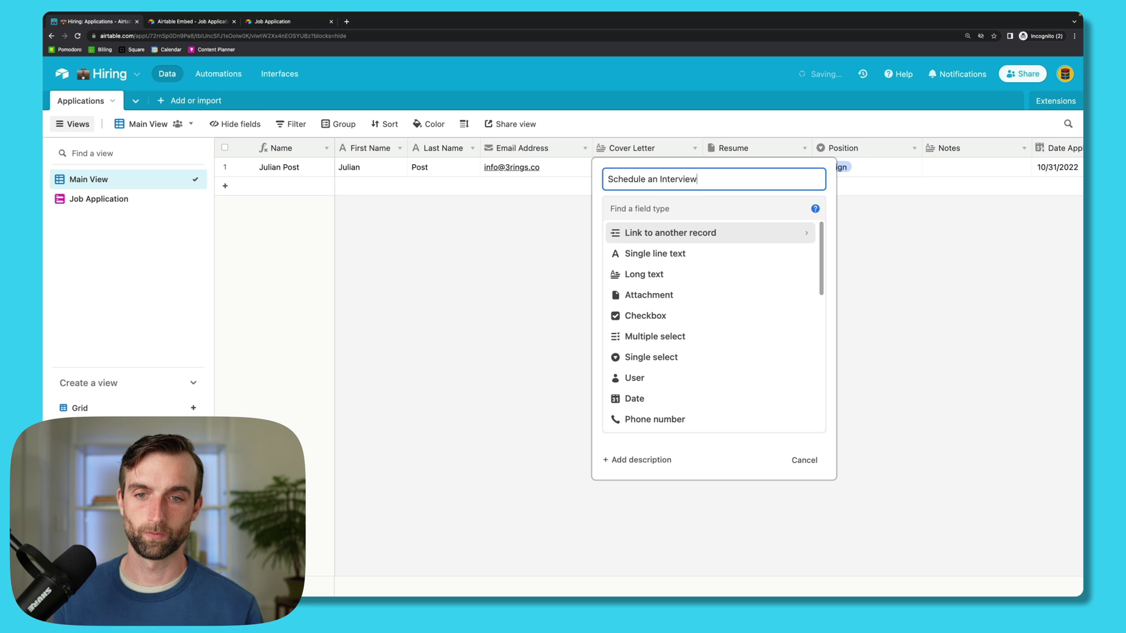
pyautogui.click(652, 209)
pyautogui.write('ch')
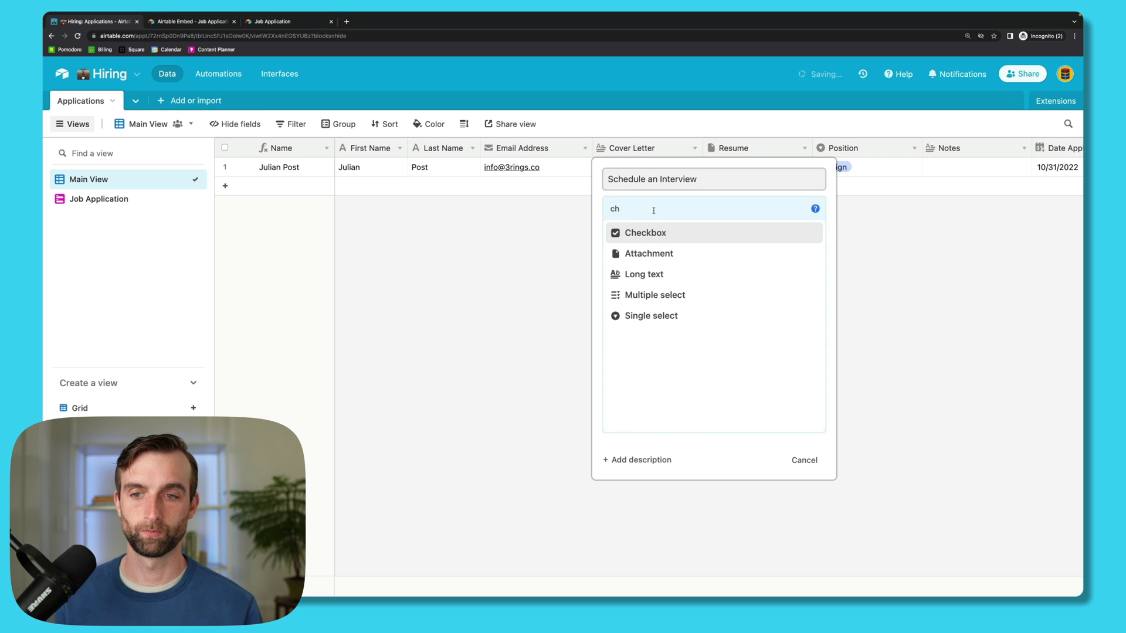
pyautogui.click(668, 243)
pyautogui.click(770, 288)
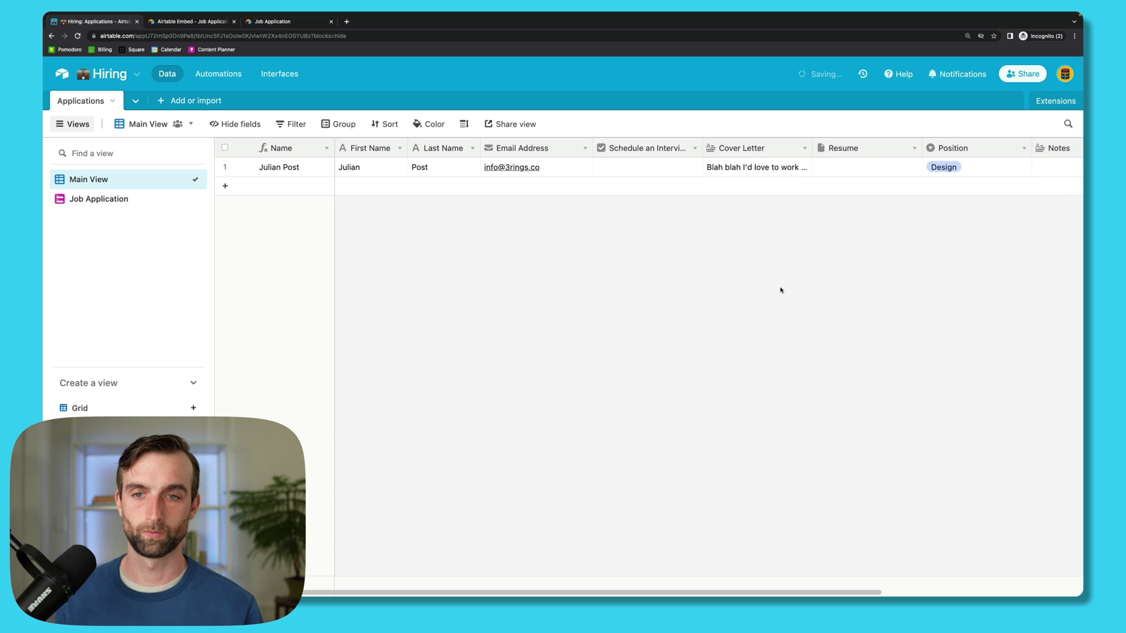
pyautogui.moveTo(702, 153); pyautogui.dragTo(707, 156)
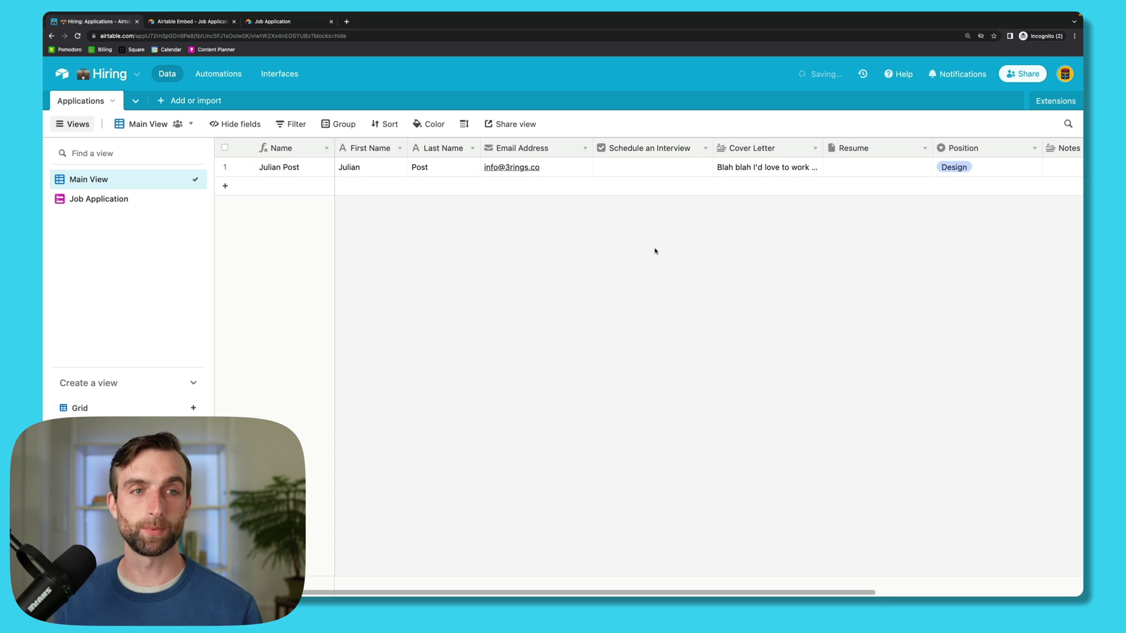
pyautogui.click(621, 167)
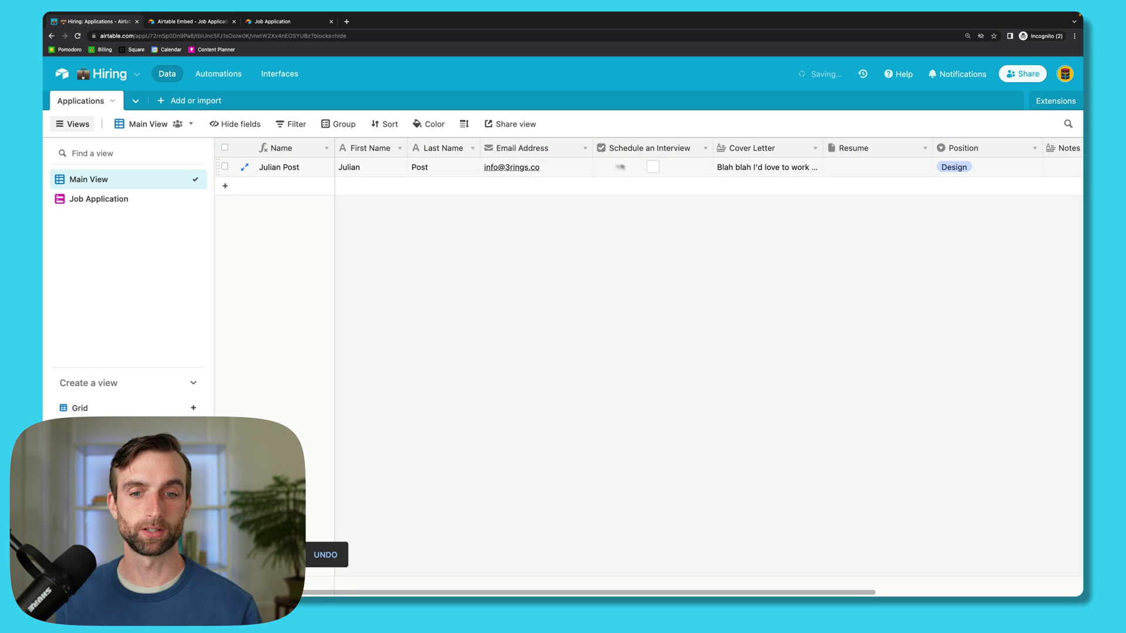
# Step: Create a new automation named 'Schedule an Interview'
pyautogui.click(223, 78)
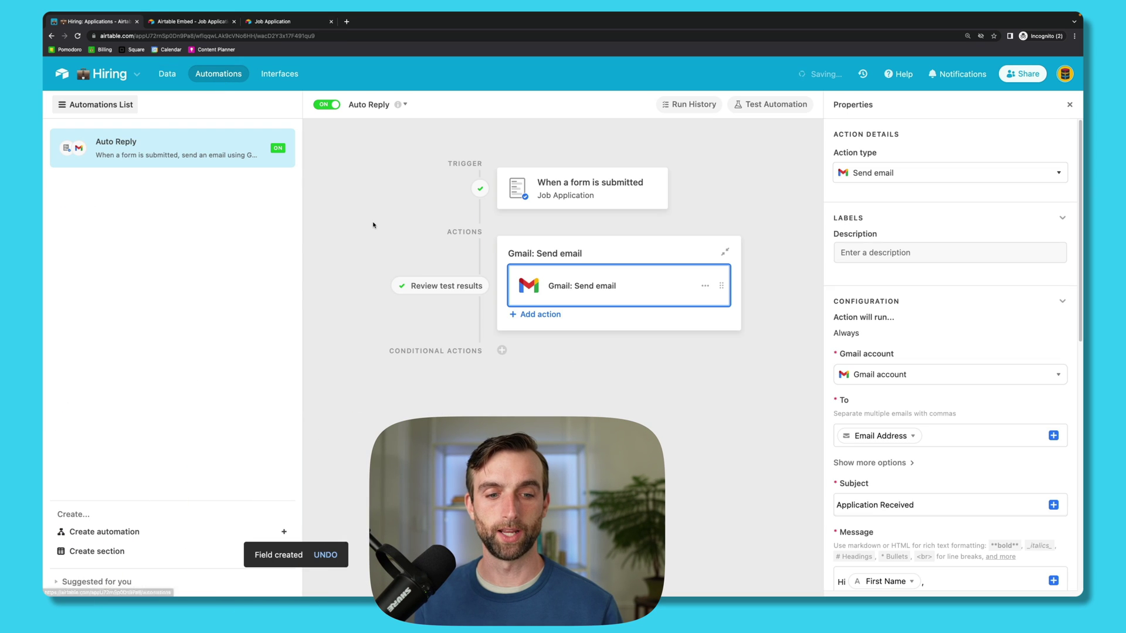
pyautogui.click(284, 532)
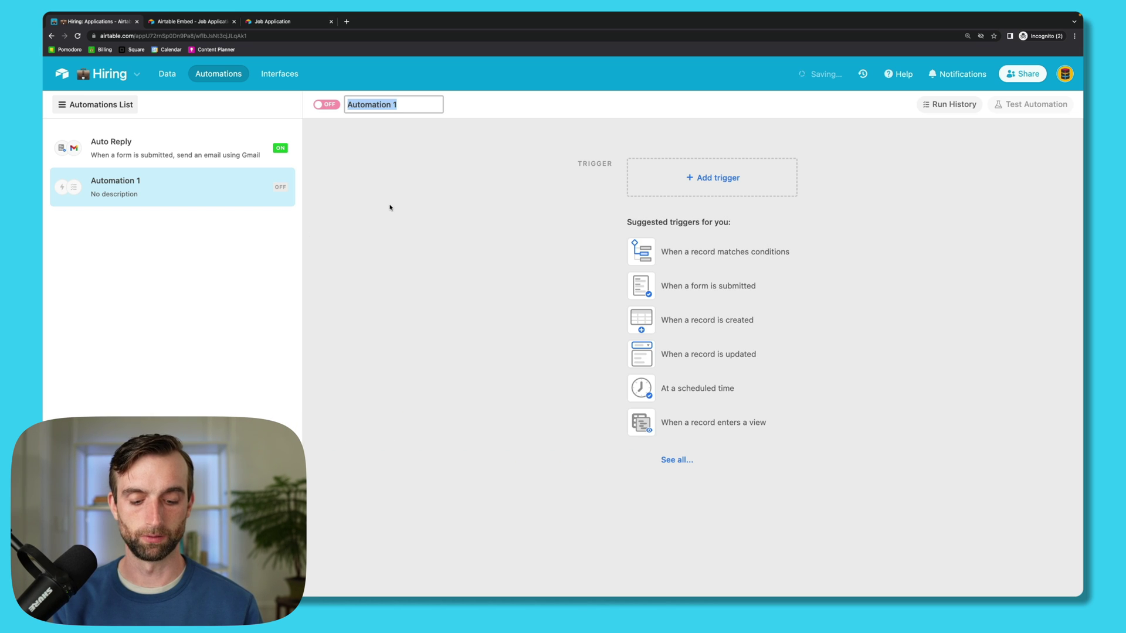
pyautogui.write('Schedule')
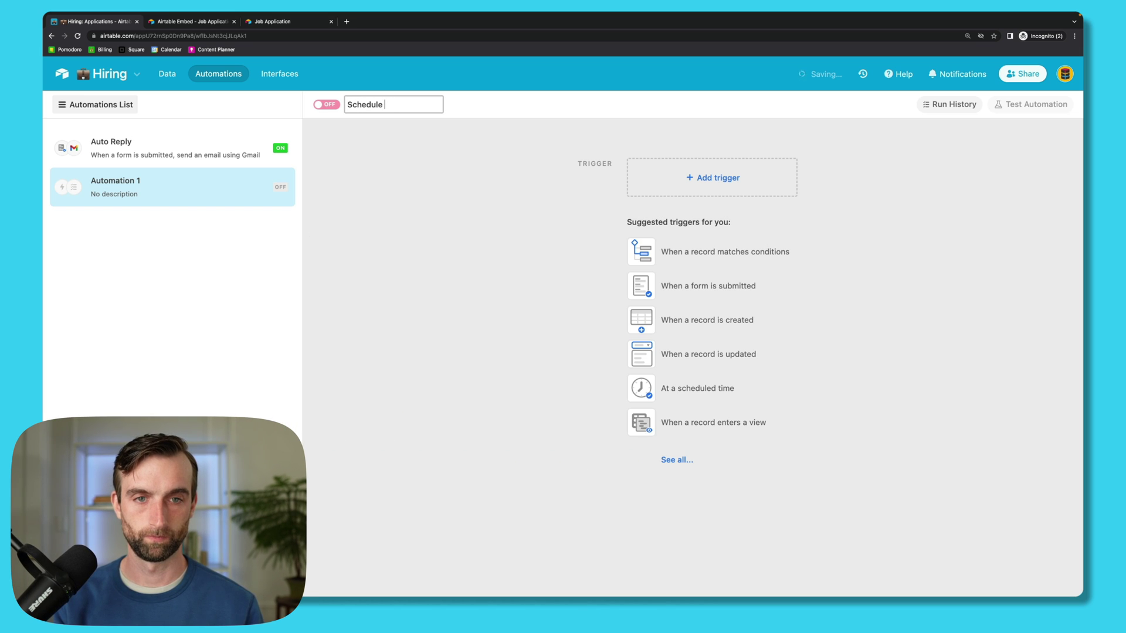
pyautogui.write(' an Interview')
pyautogui.doubleClick(415, 253)
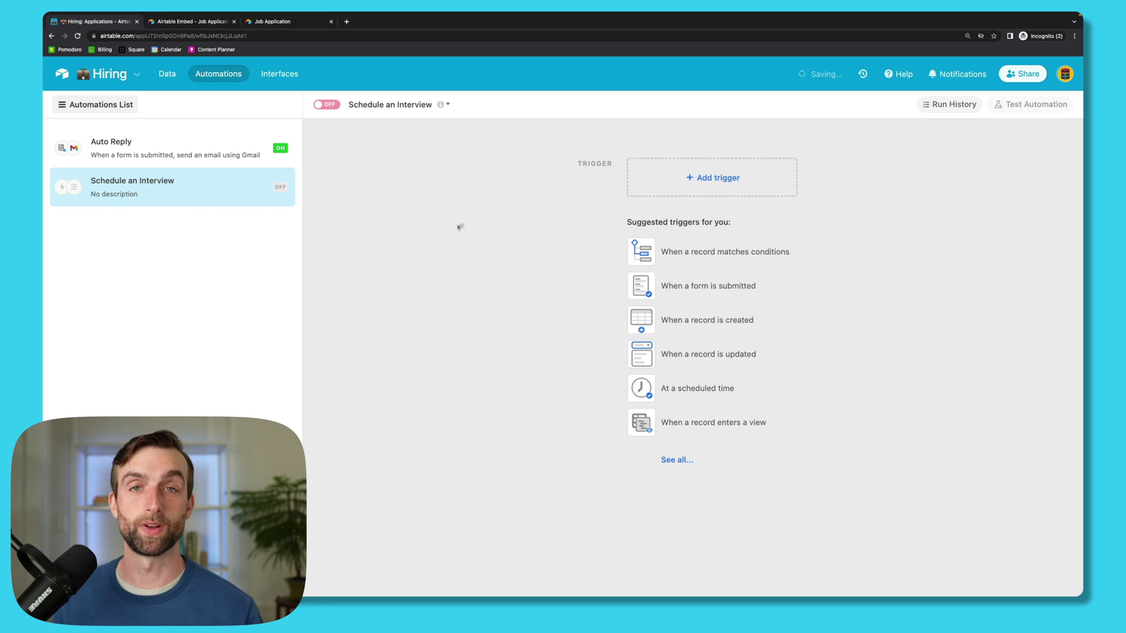
# Step: Set its trigger to fire when an Applications record has Schedule an Interview checked
pyautogui.click(721, 180)
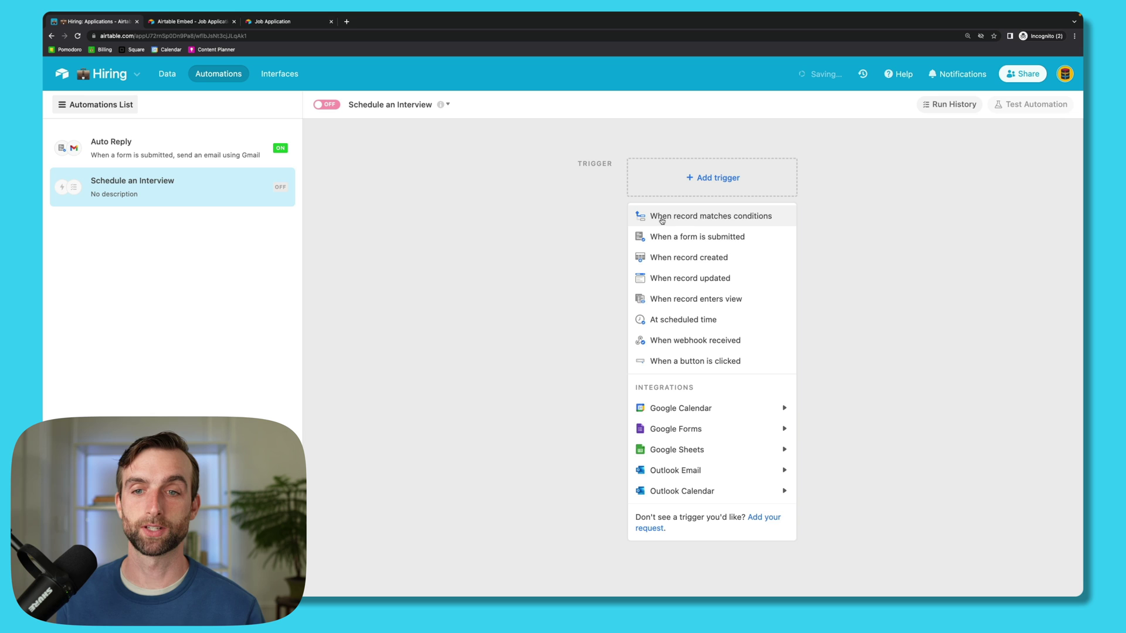
pyautogui.click(680, 217)
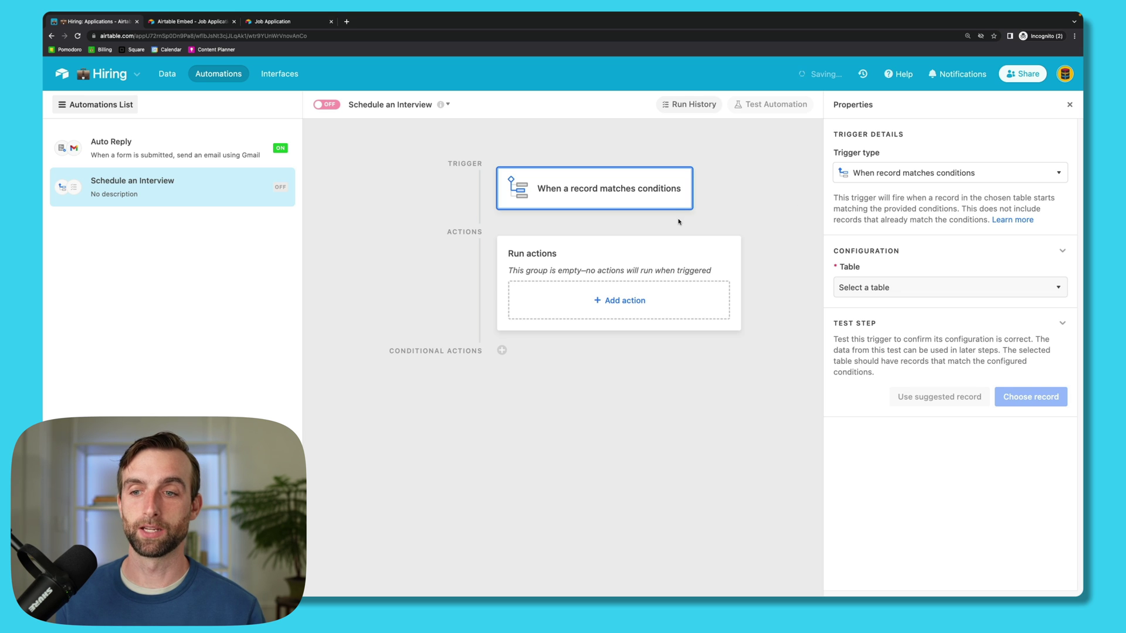
pyautogui.click(924, 293)
pyautogui.click(864, 330)
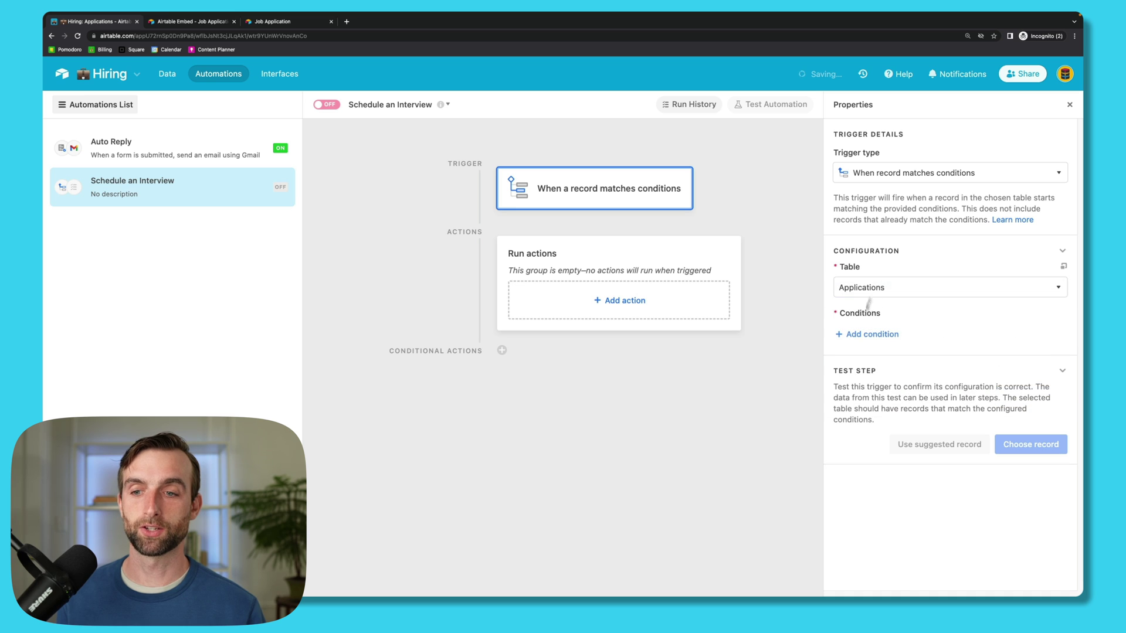
pyautogui.click(872, 334)
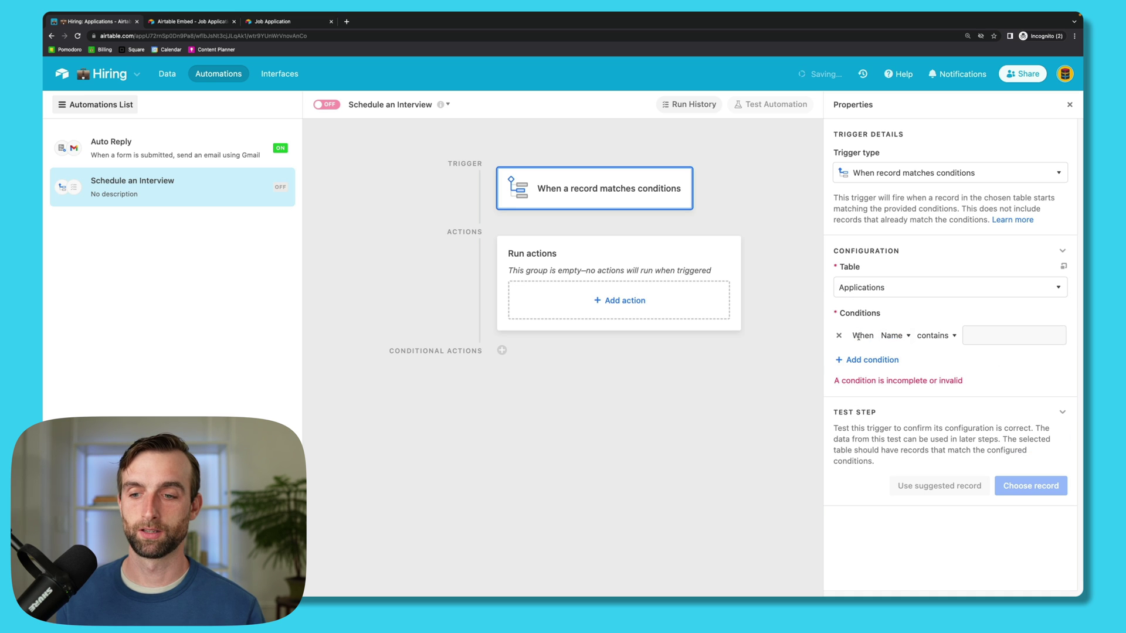
pyautogui.click(889, 337)
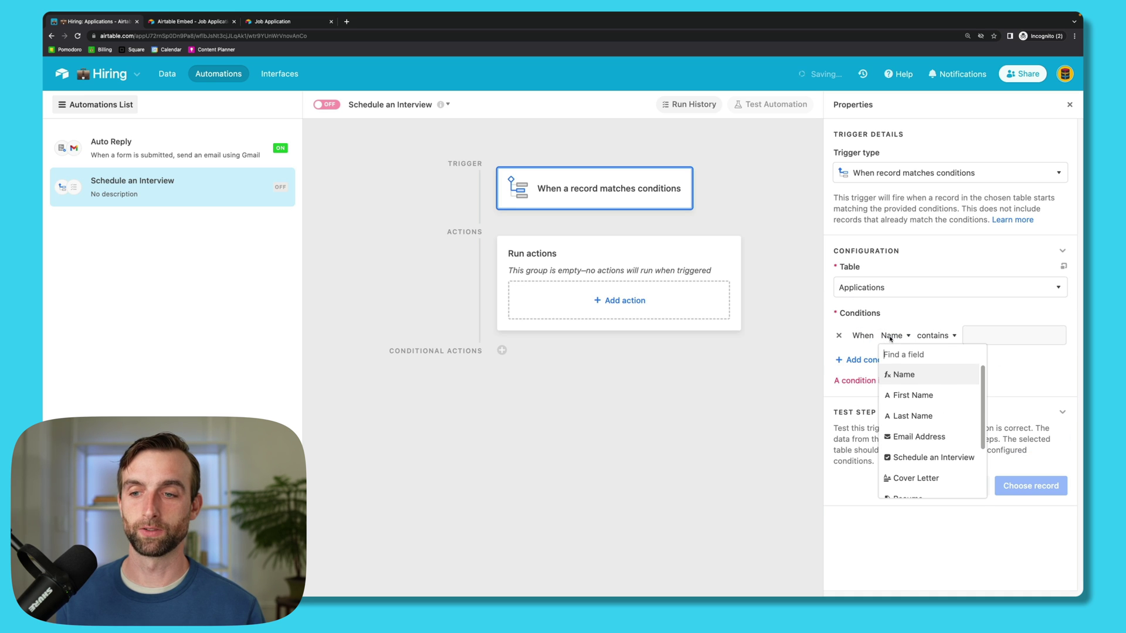
pyautogui.click(932, 454)
pyautogui.click(1001, 337)
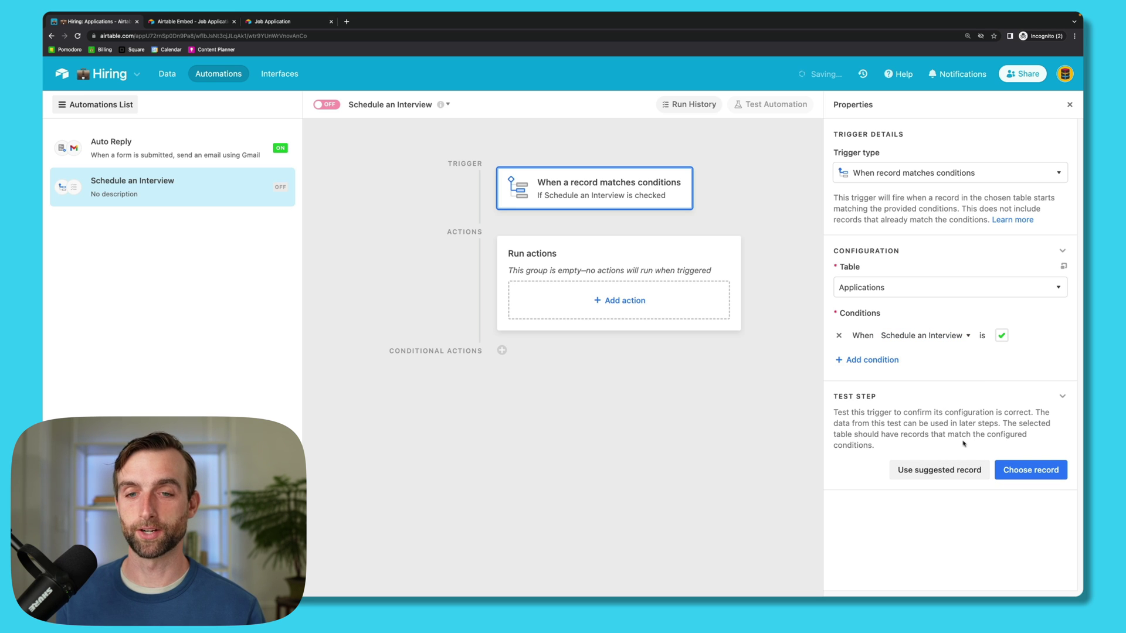
pyautogui.click(1042, 473)
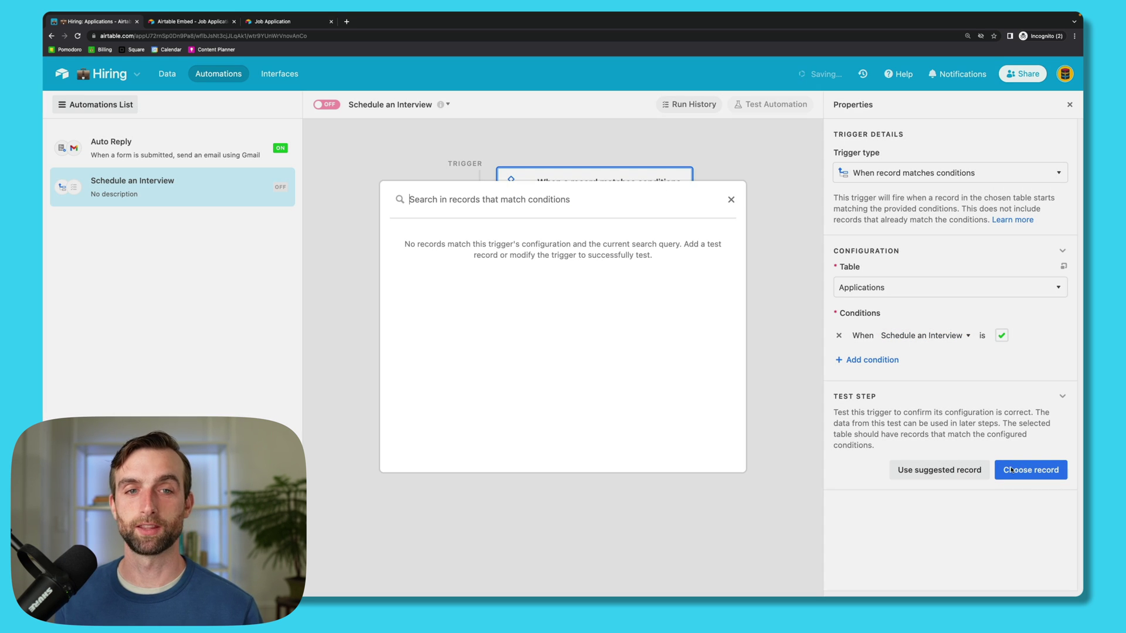
pyautogui.click(731, 200)
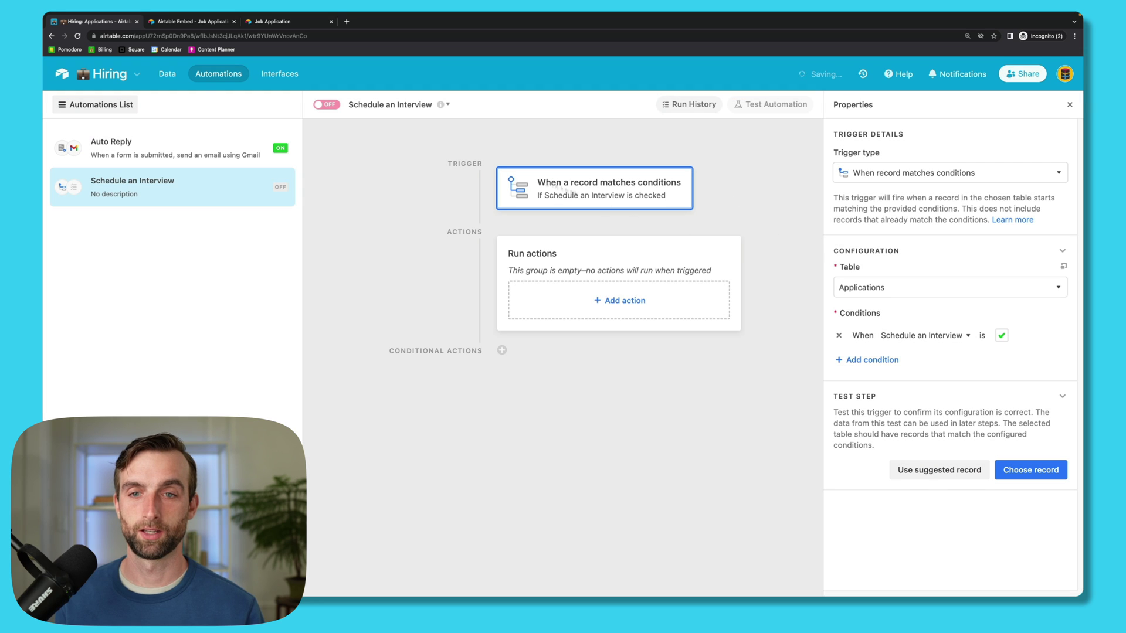
pyautogui.click(168, 74)
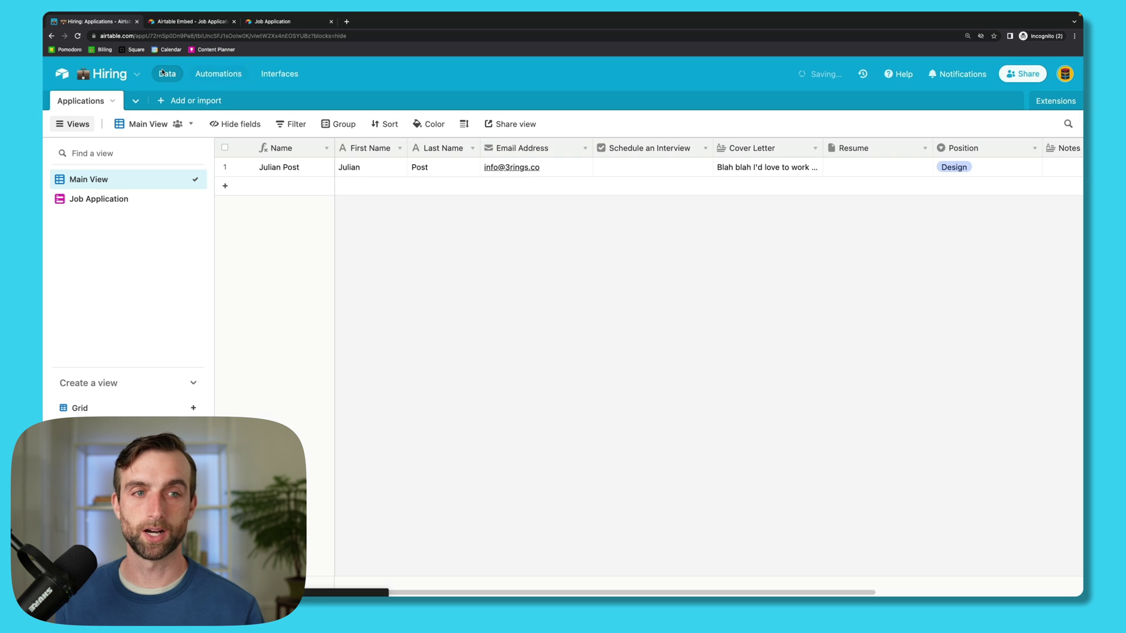
pyautogui.click(653, 167)
pyautogui.click(201, 76)
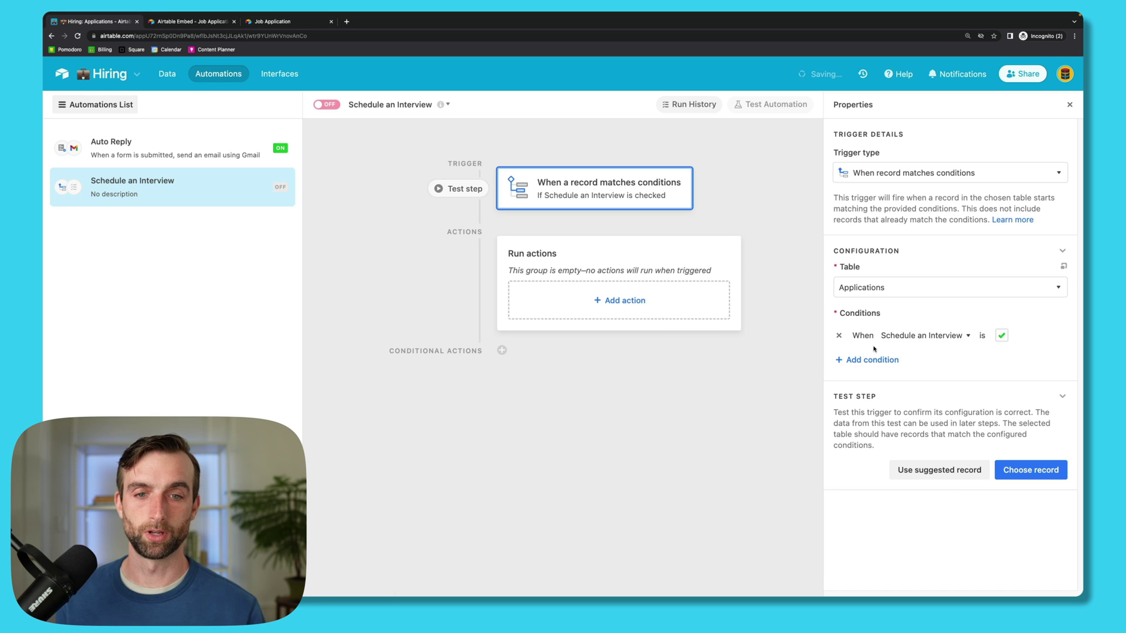
pyautogui.click(1037, 479)
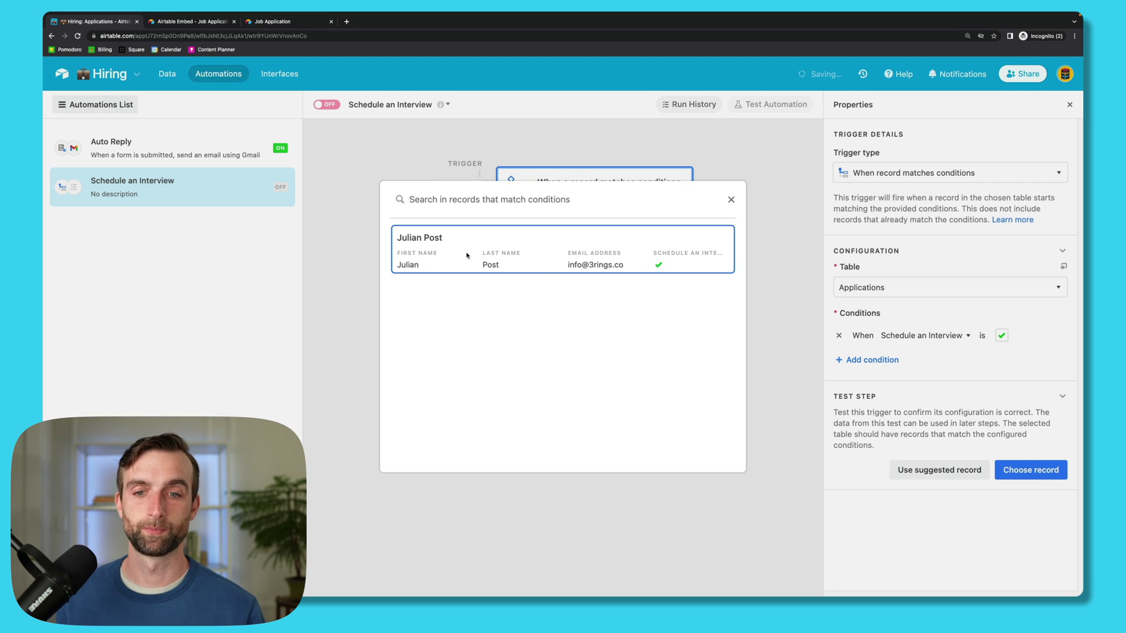
pyautogui.click(467, 255)
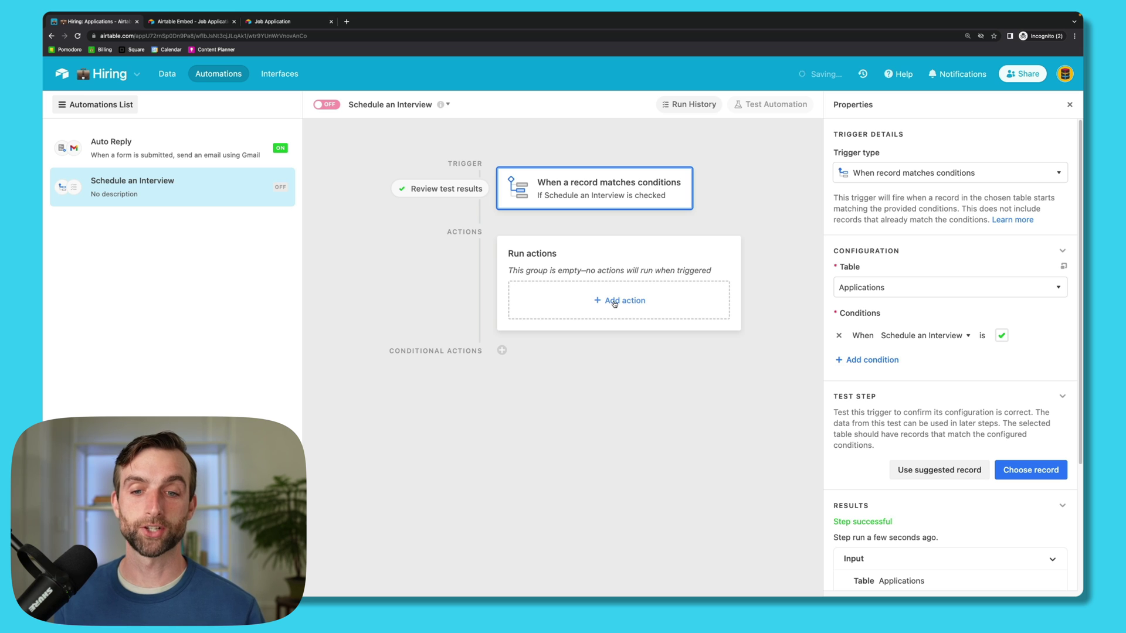
# Step: Add a Gmail send-email action from the connected account, addressed to the applicant's Email Address
pyautogui.click(617, 302)
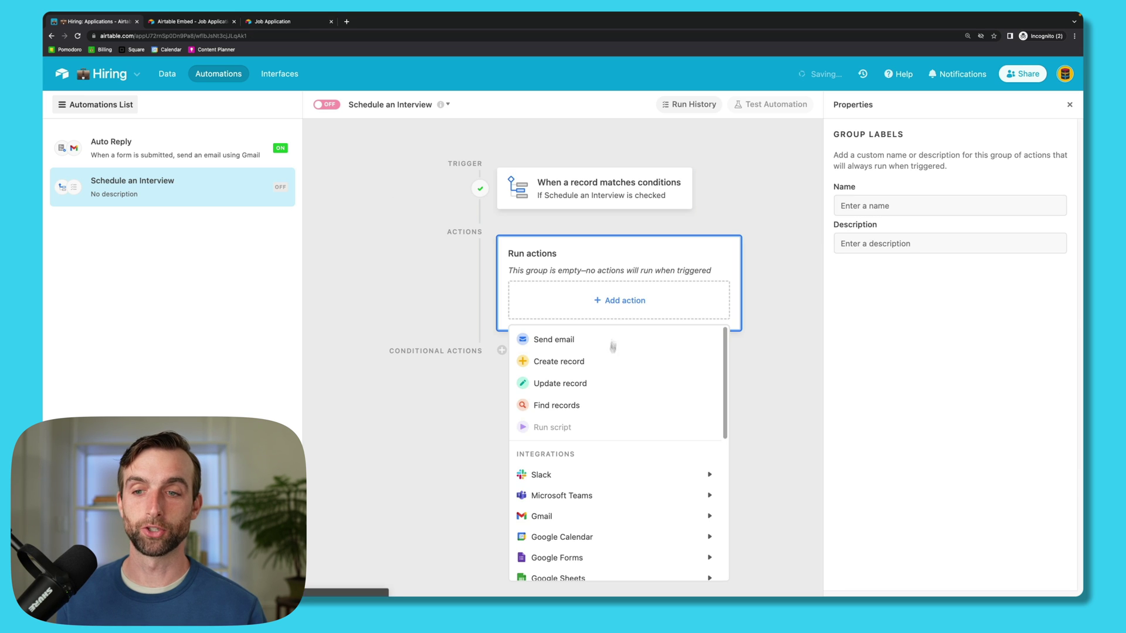
pyautogui.moveTo(680, 518)
pyautogui.click(746, 522)
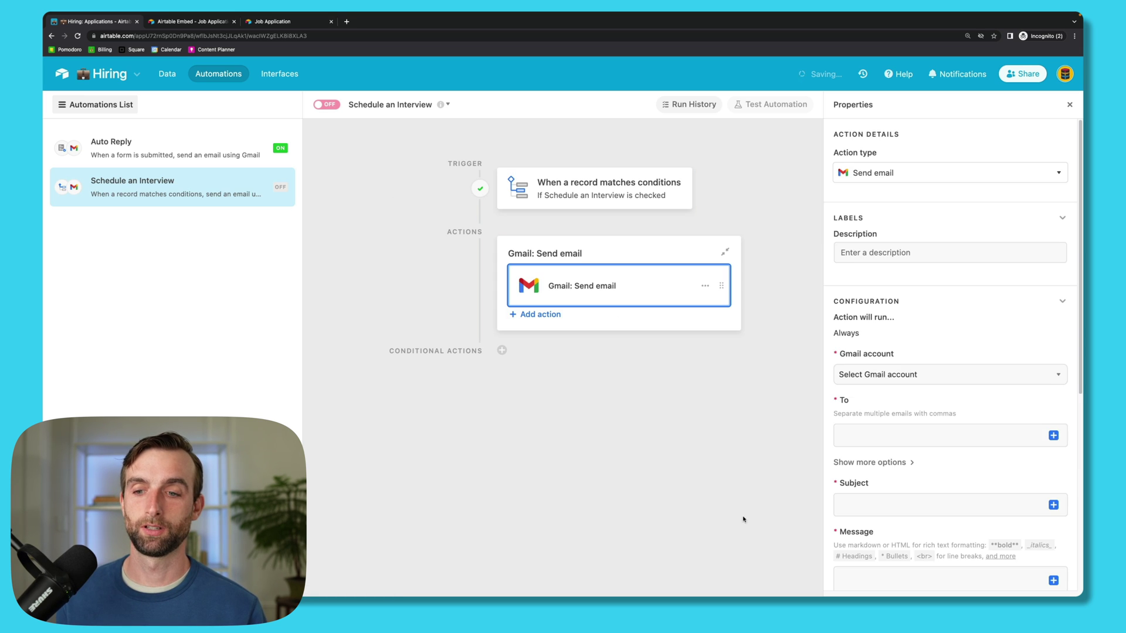
pyautogui.click(867, 378)
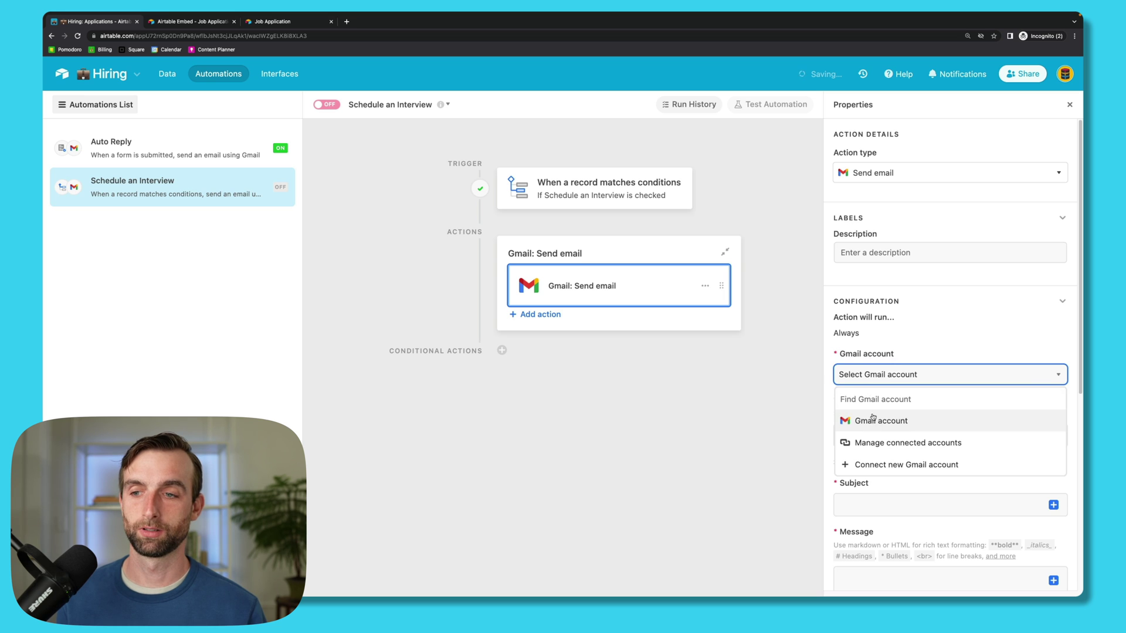
pyautogui.click(872, 420)
pyautogui.scroll(-3, 997, 323)
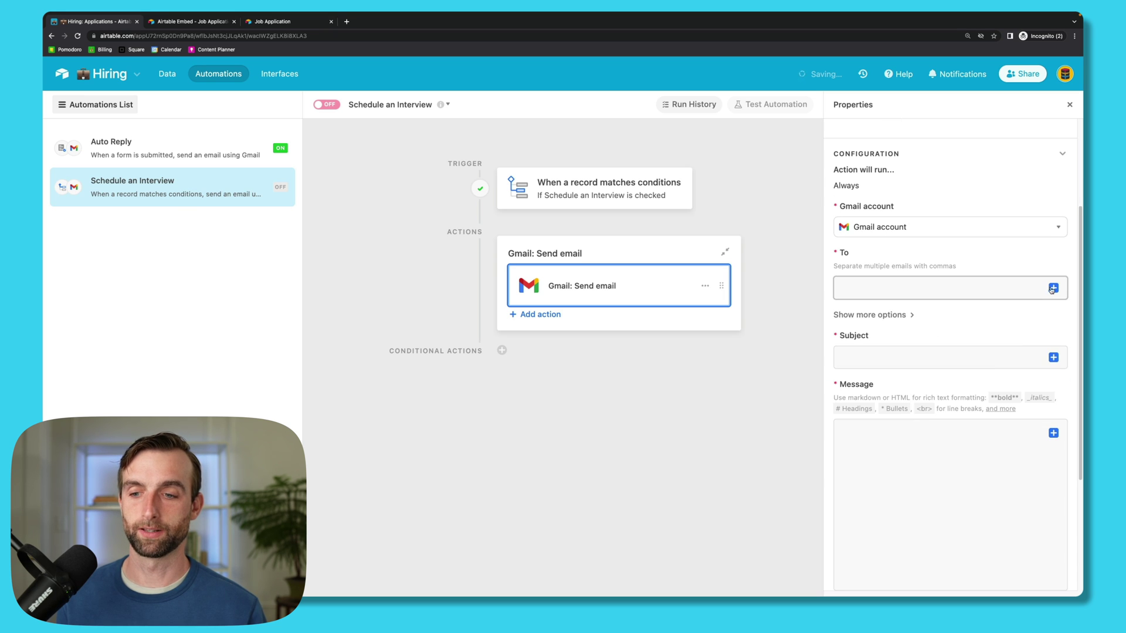
pyautogui.click(1053, 288)
pyautogui.scroll(-1, 938, 411)
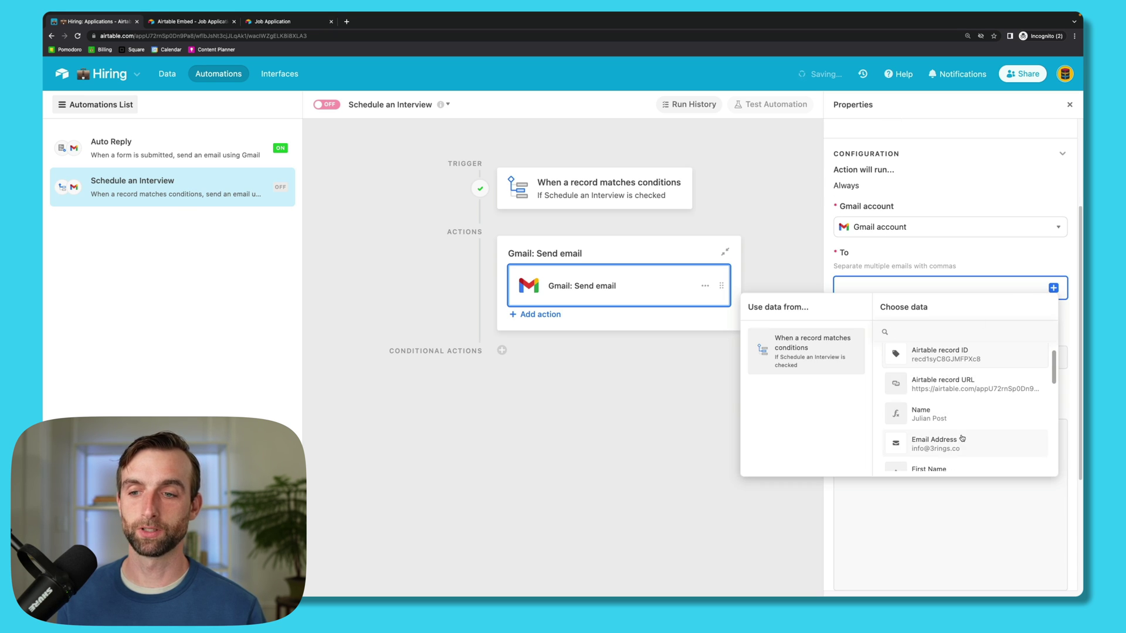
pyautogui.click(963, 440)
# Step: Give the email subject '3 Rings Consulting Interview' and a body starting 'Hi <First Name>,'
pyautogui.click(843, 356)
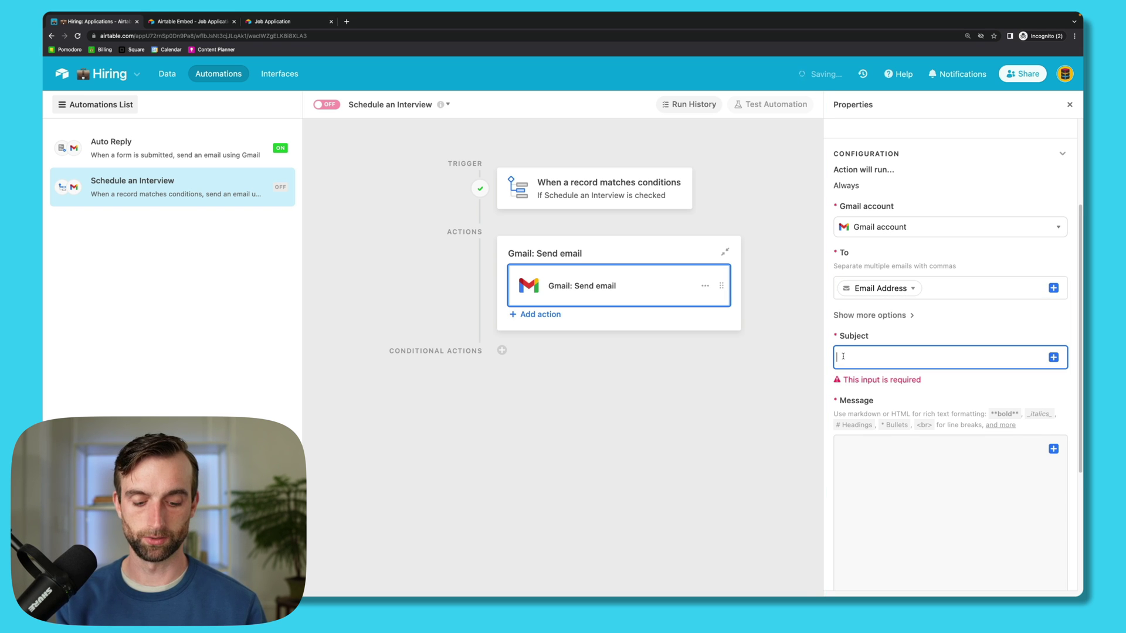
pyautogui.write('3 Rings Co')
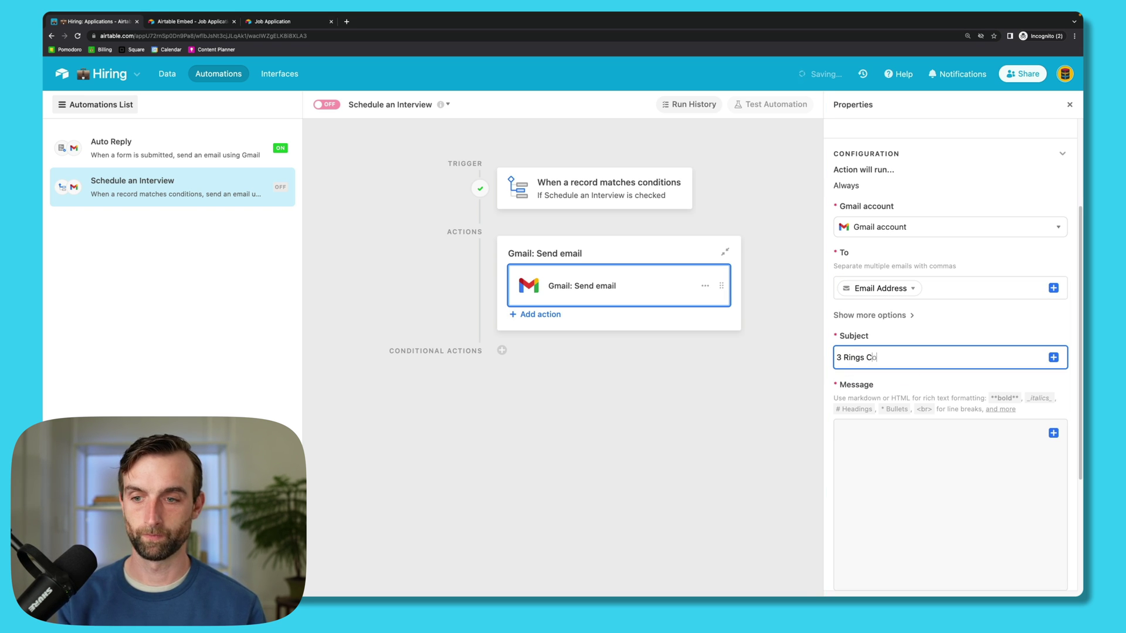
pyautogui.write('nsulting')
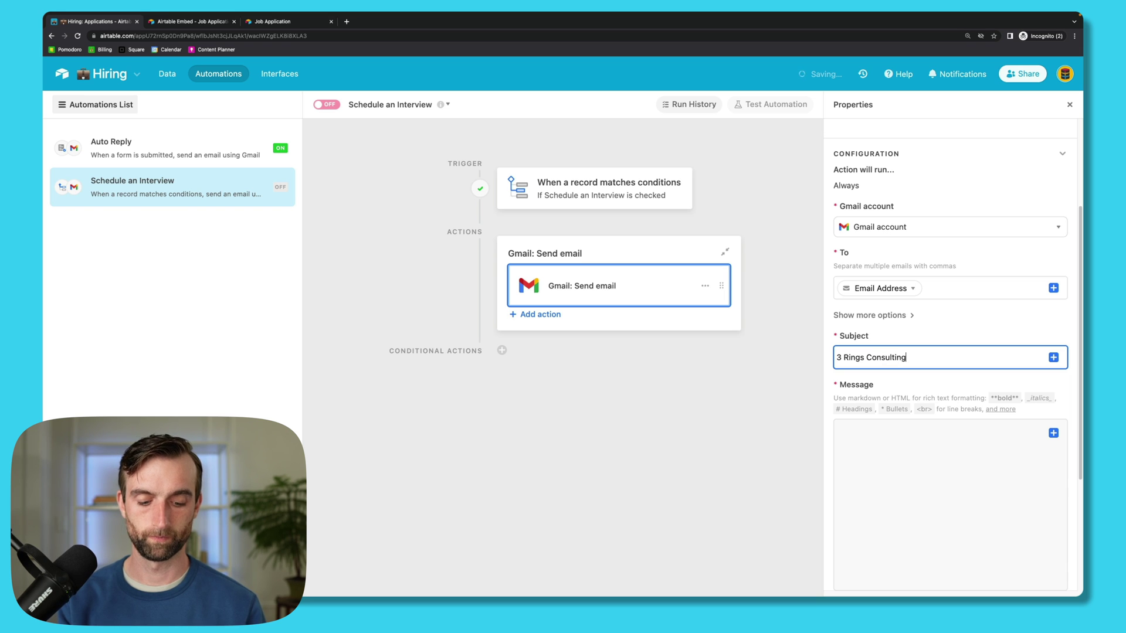
pyautogui.write(' Interview')
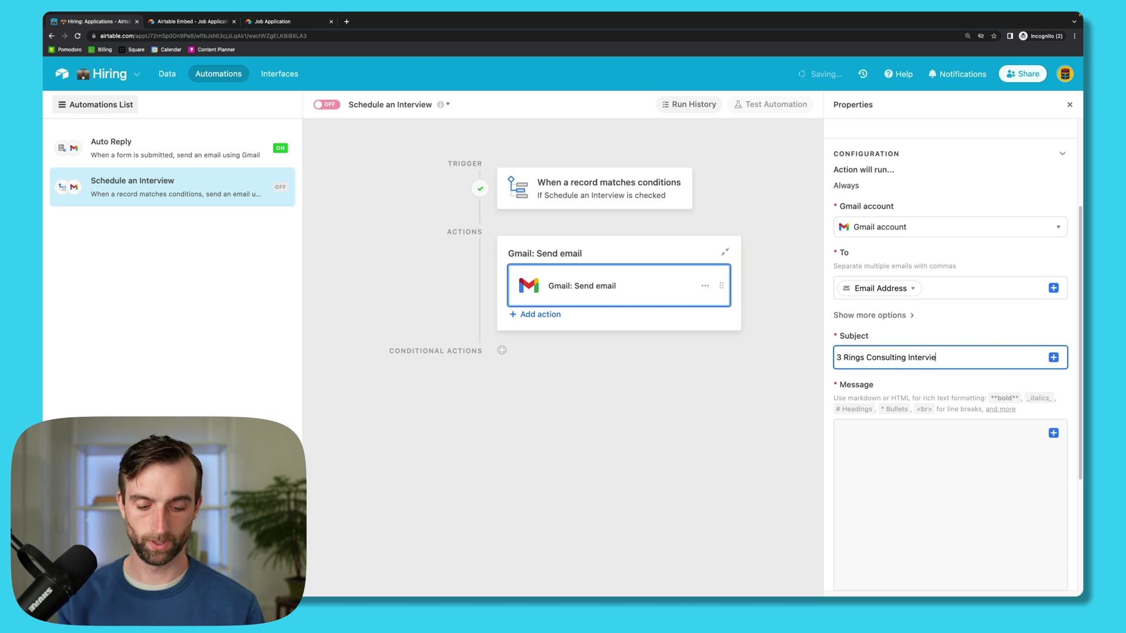
pyautogui.click(870, 447)
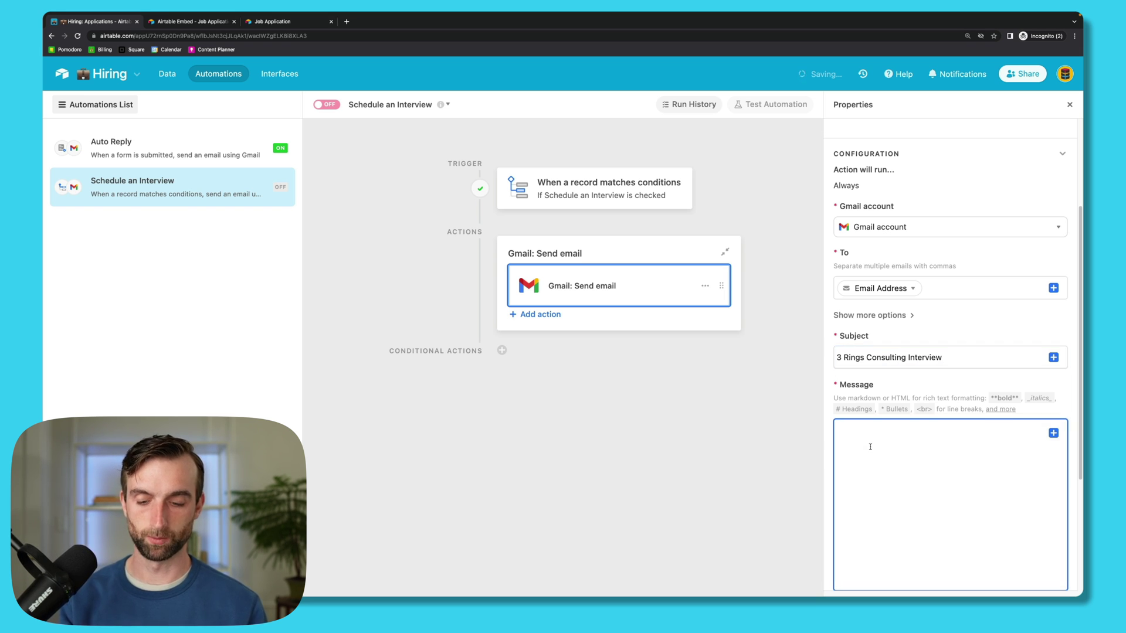
pyautogui.write('Hi')
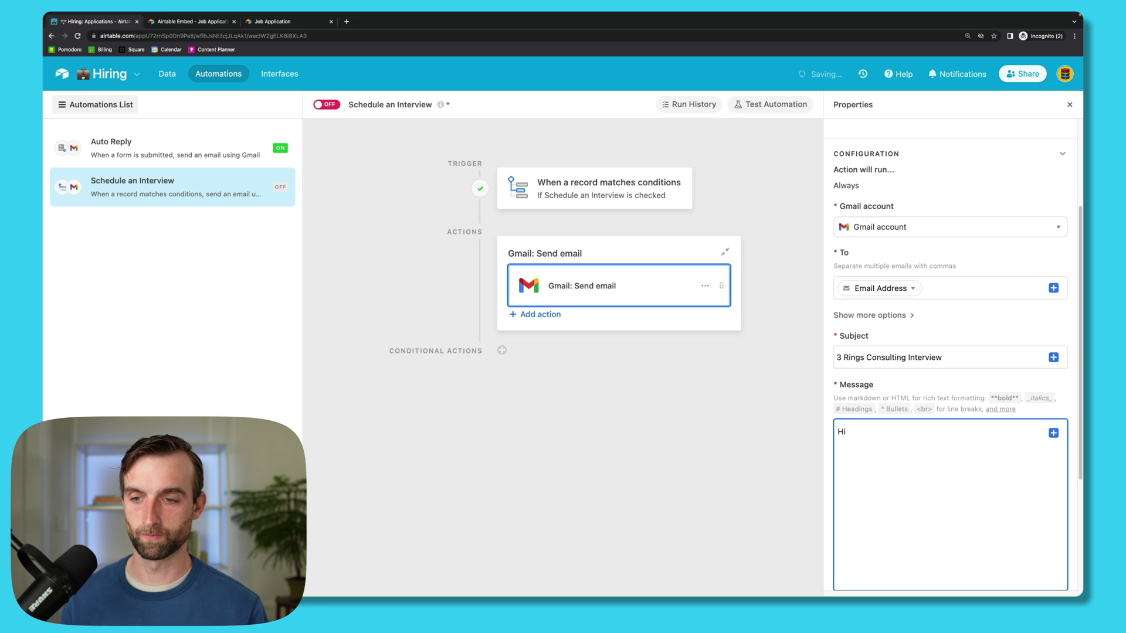
pyautogui.click(1053, 433)
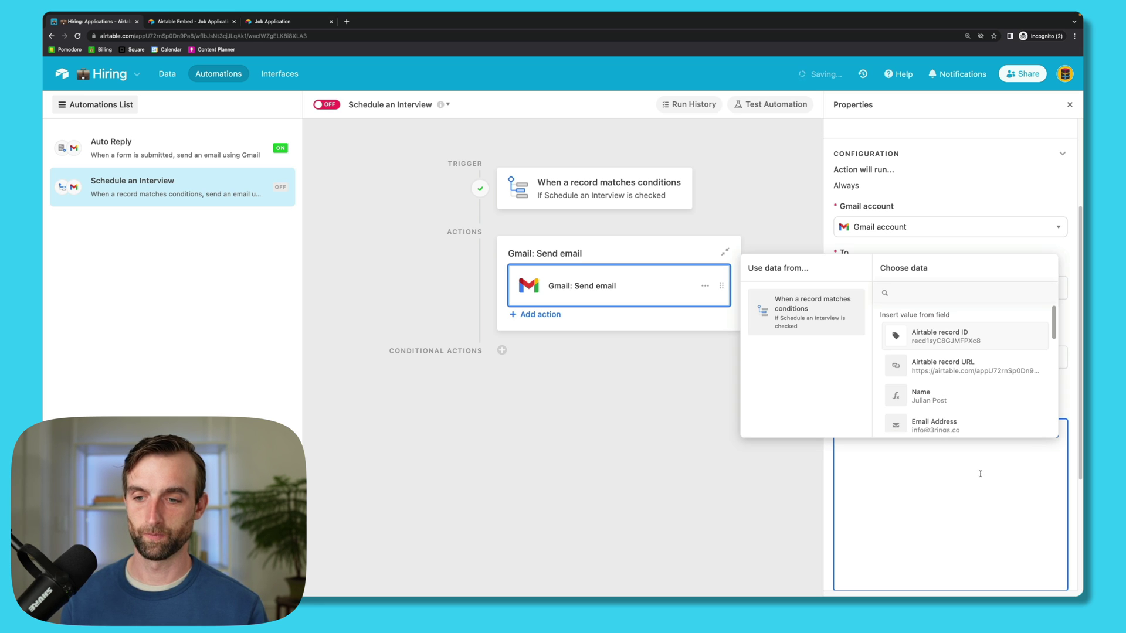
pyautogui.scroll(-1, 969, 415)
pyautogui.click(969, 415)
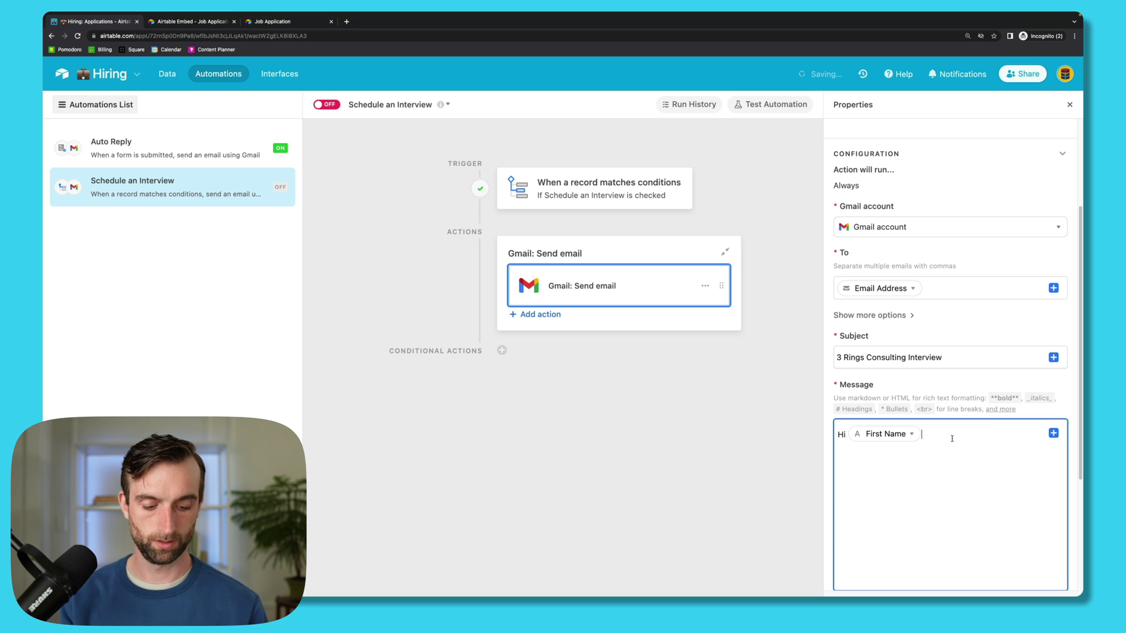
pyautogui.write(',')
pyautogui.press('super+v')
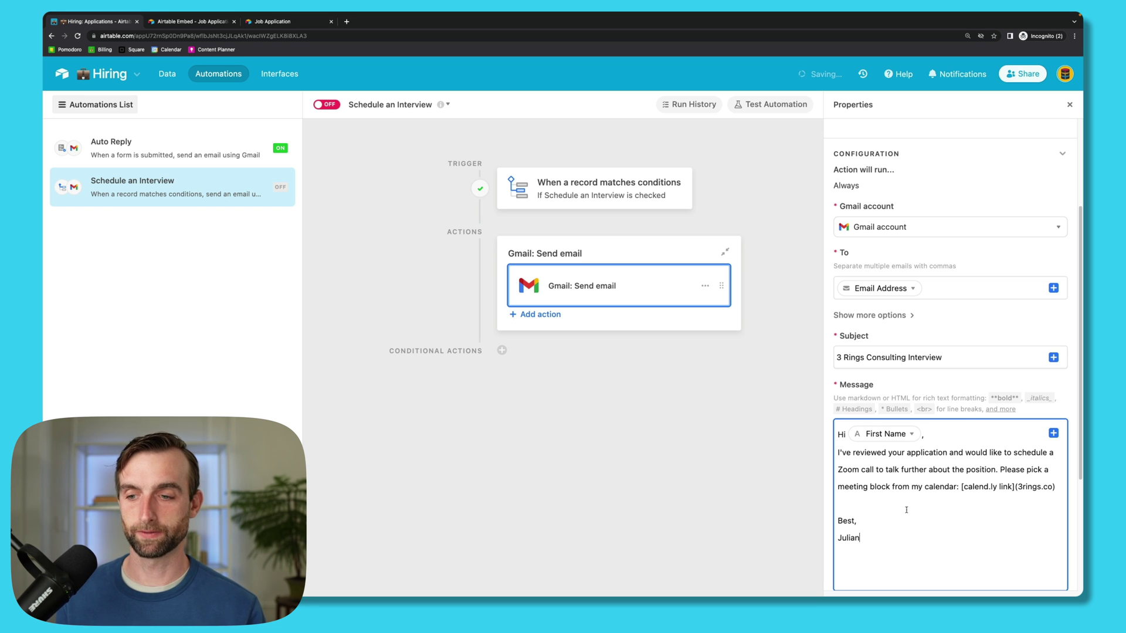
pyautogui.scroll(-1, 918, 471)
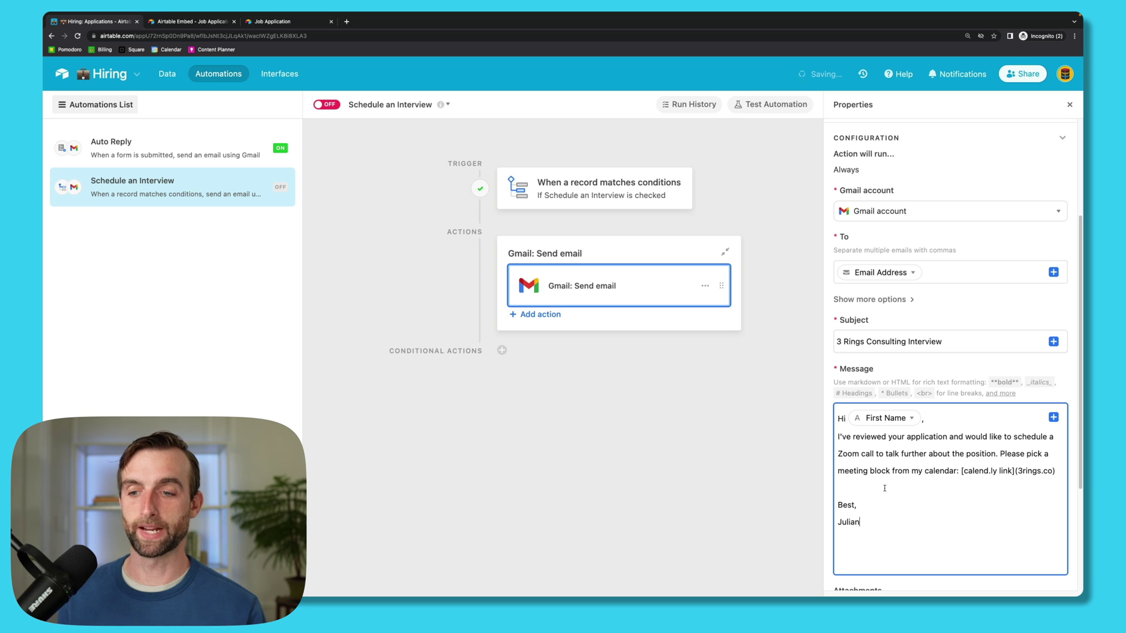
# Step: Preview the interview email, switch the Schedule an Interview automation on, and return to the Applications data
pyautogui.scroll(-1, 933, 490)
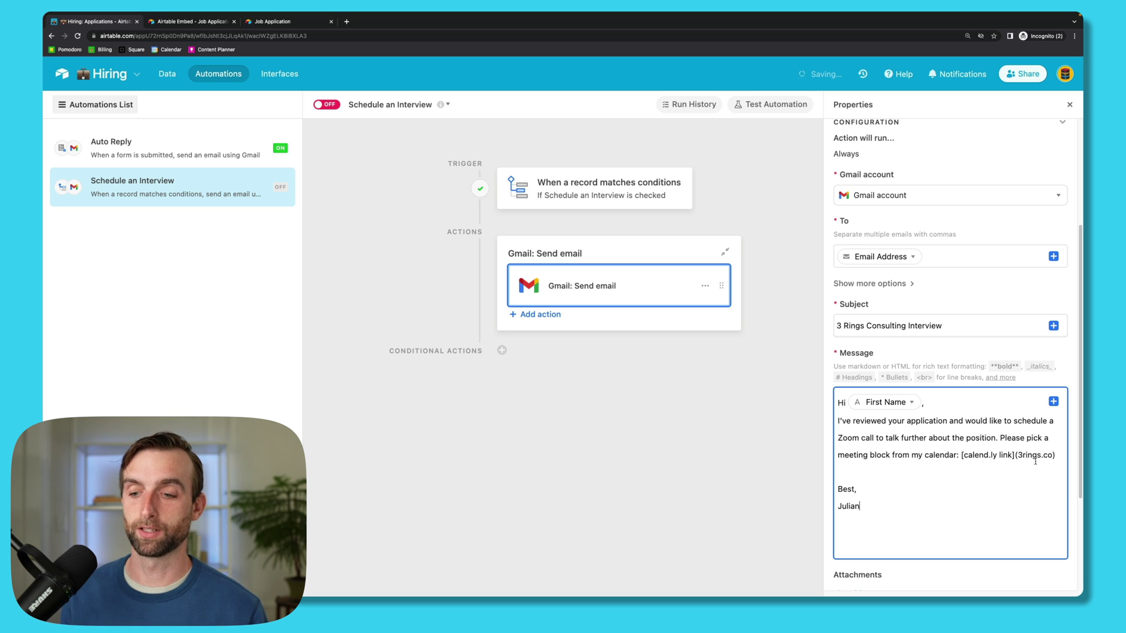
pyautogui.scroll(-5, 930, 530)
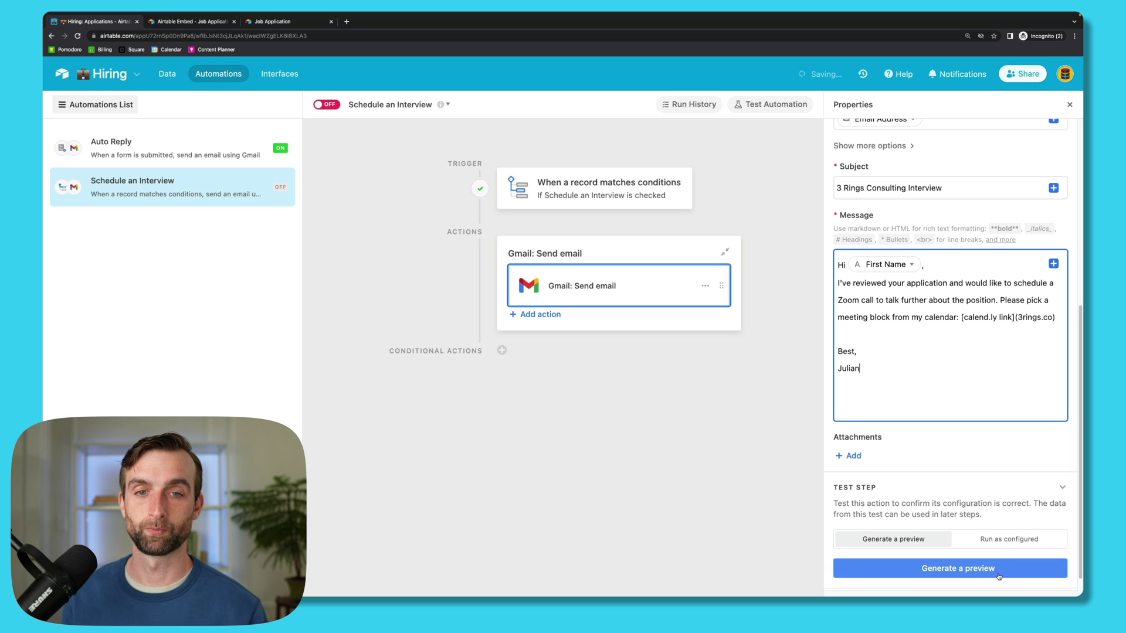
pyautogui.click(993, 577)
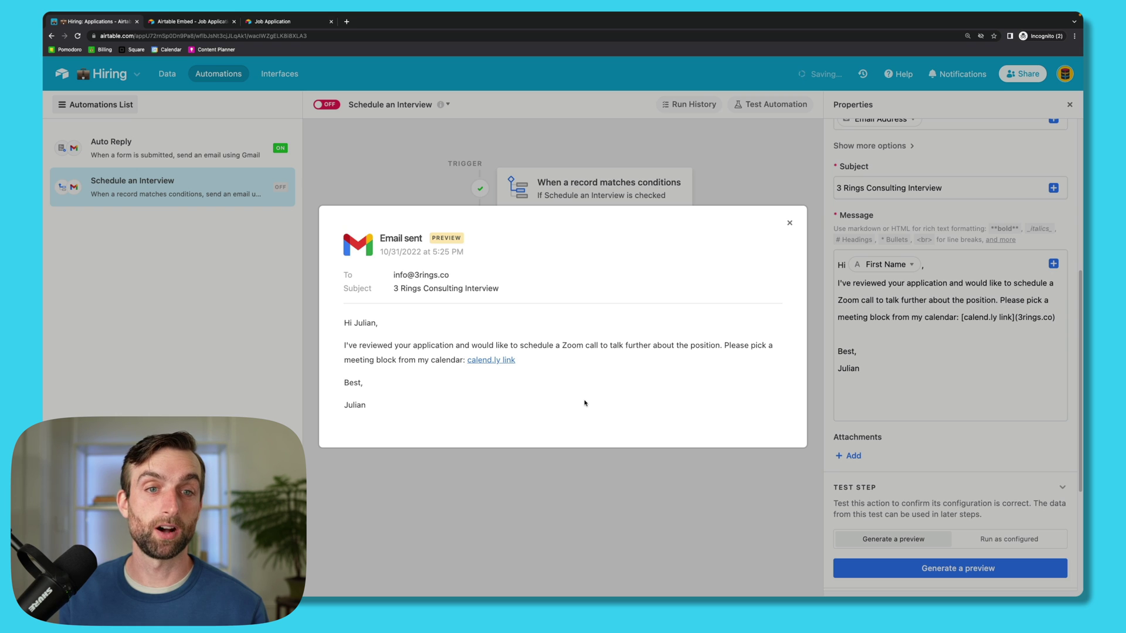
pyautogui.click(790, 223)
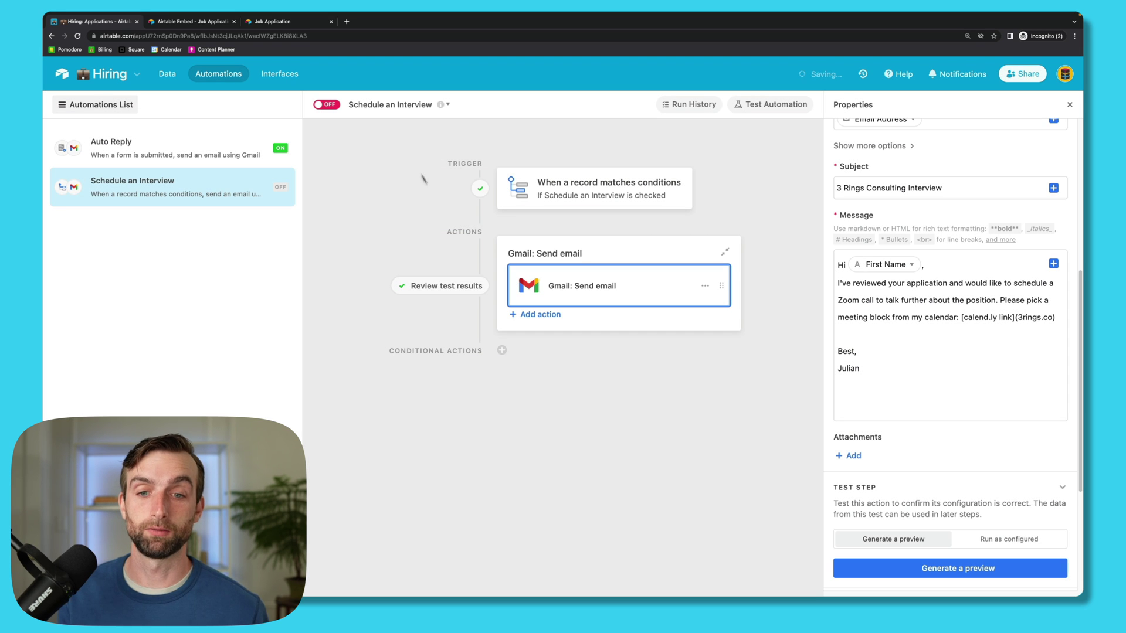
pyautogui.click(327, 105)
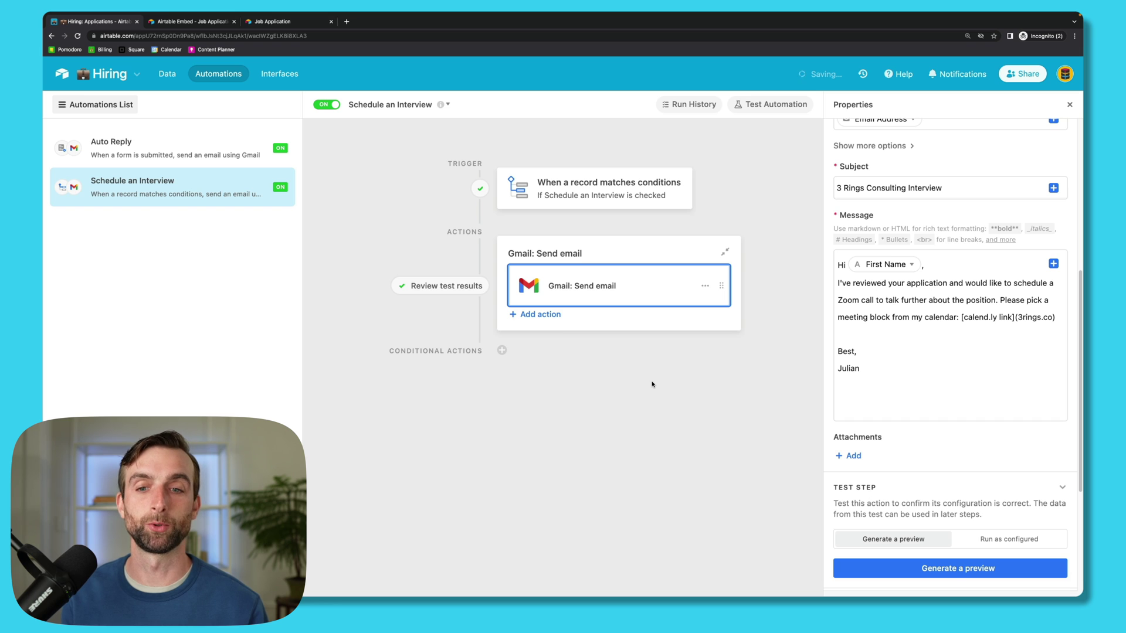
pyautogui.click(167, 73)
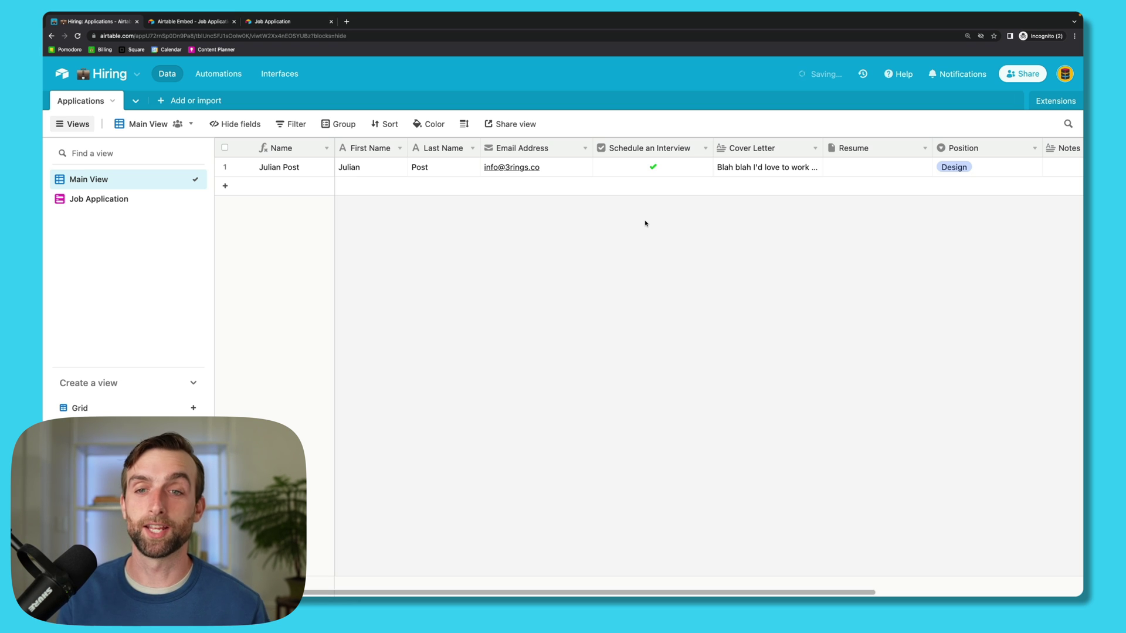
# Step: Paste the sample applicant records into a new row, expanding the Applications table to 18 records
pyautogui.click(504, 185)
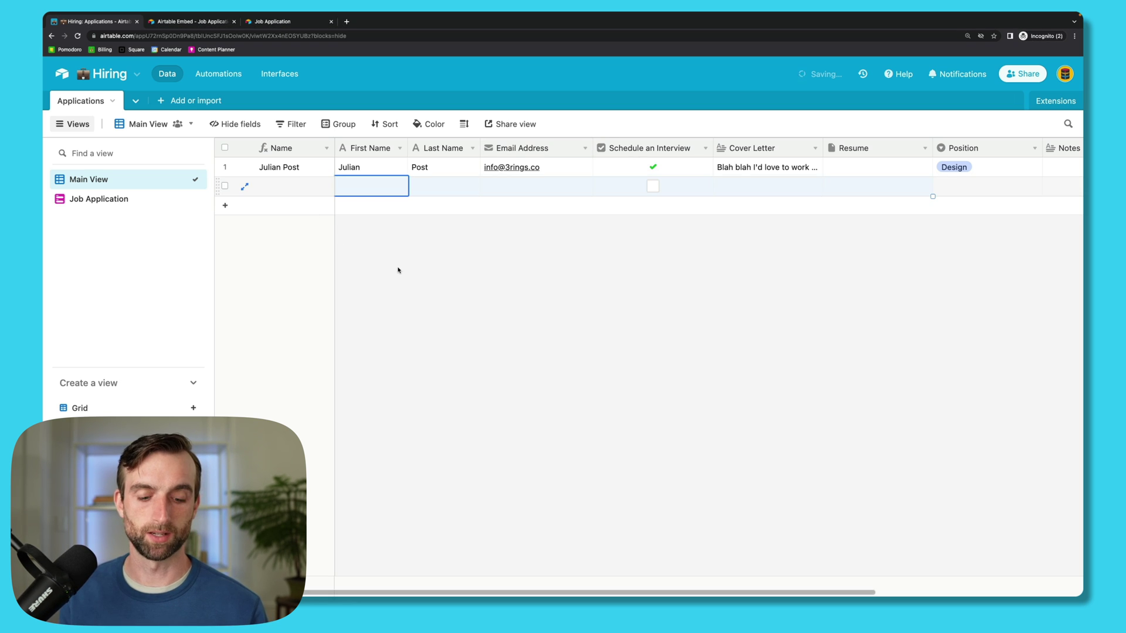
pyautogui.click(365, 183)
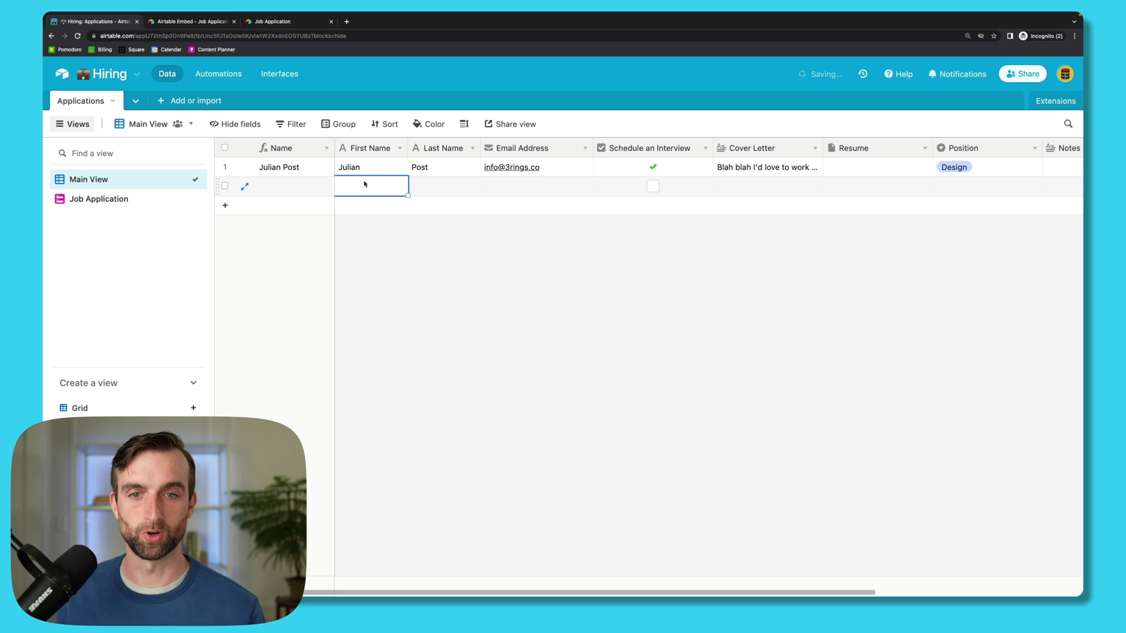
pyautogui.press('super+v')
pyautogui.click(683, 365)
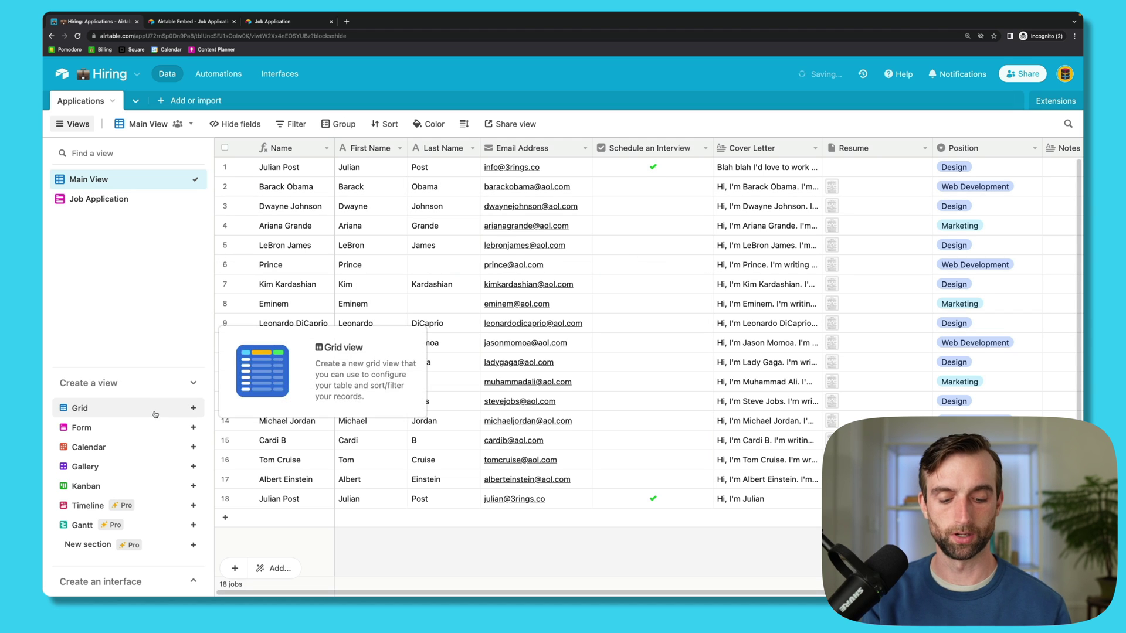
# Step: Create a 'Follo-ups' grid view filtered to records with Schedule an Interview checked
pyautogui.click(187, 411)
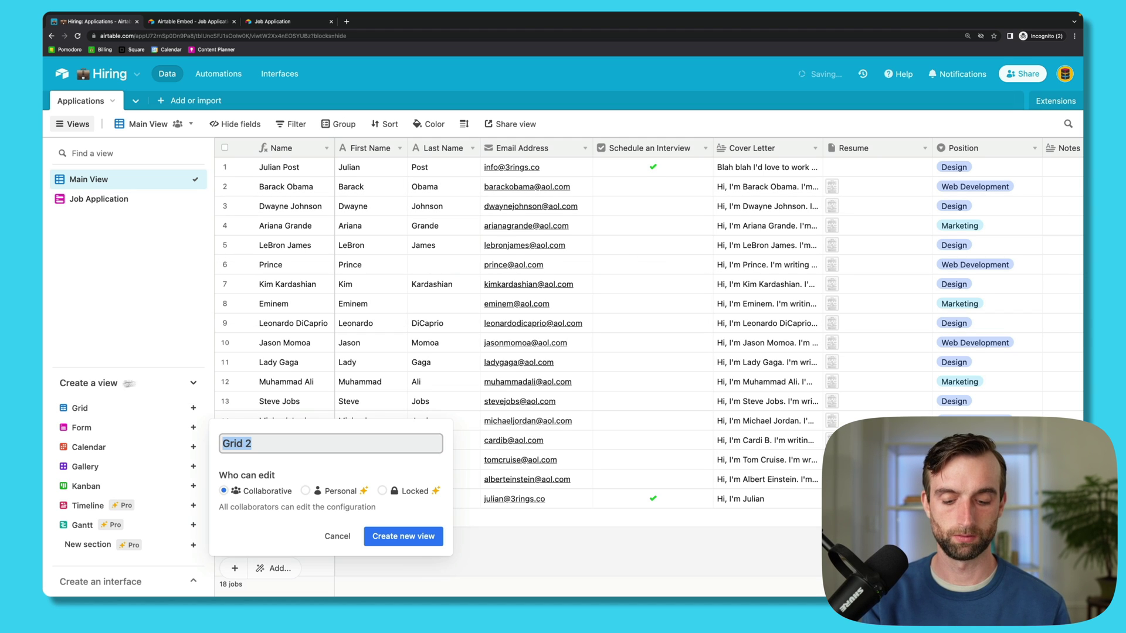
pyautogui.write('Follo')
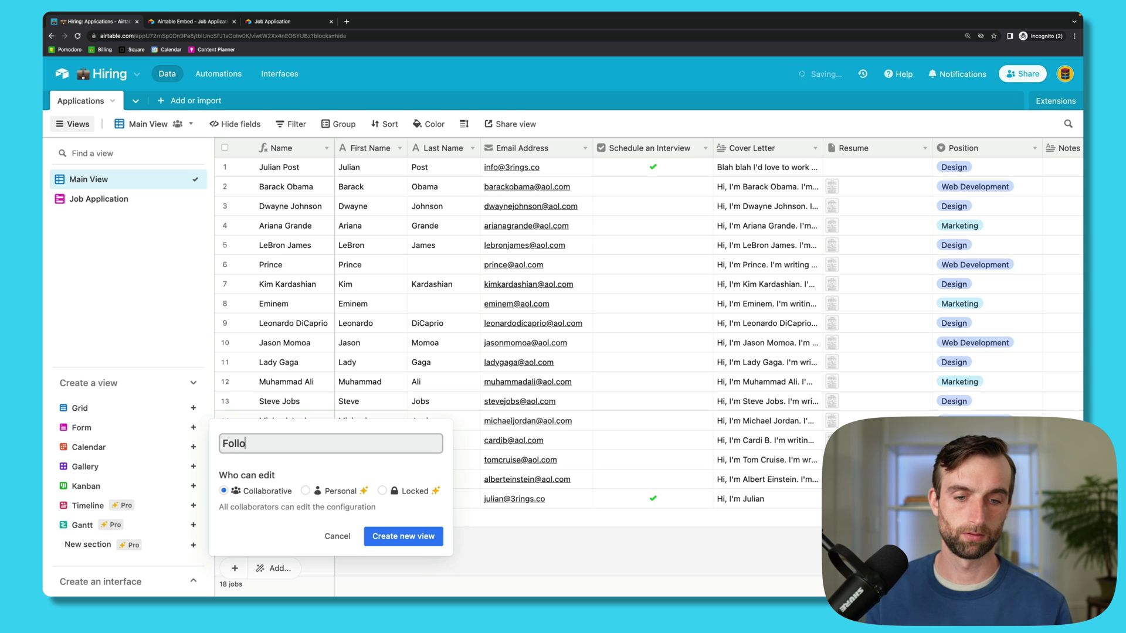
pyautogui.write('-ups')
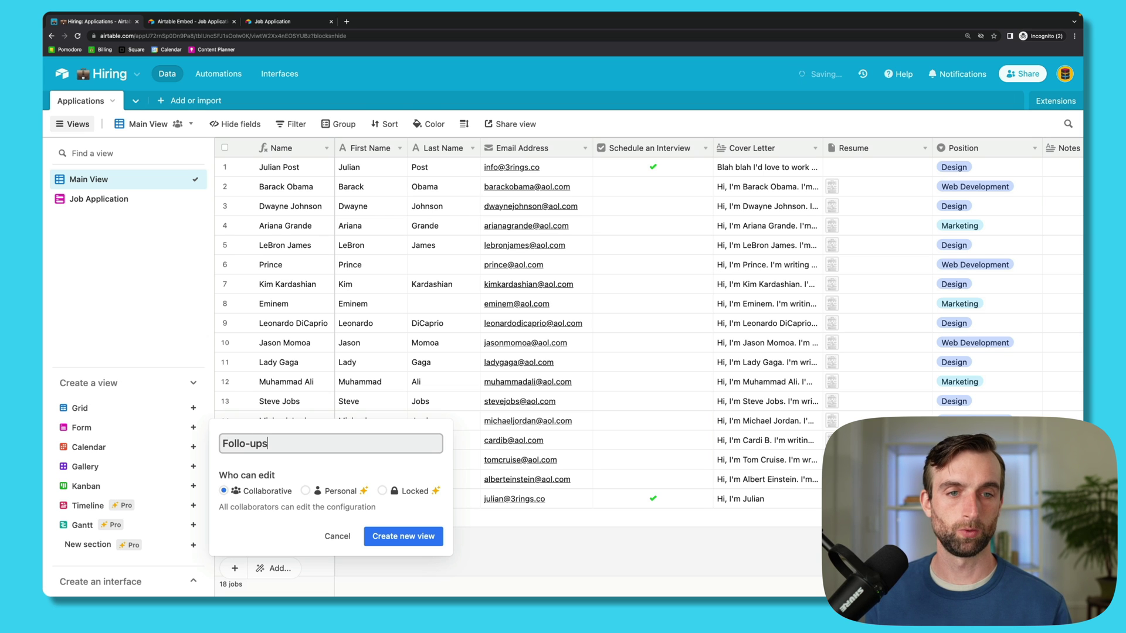
pyautogui.click(403, 536)
pyautogui.click(288, 124)
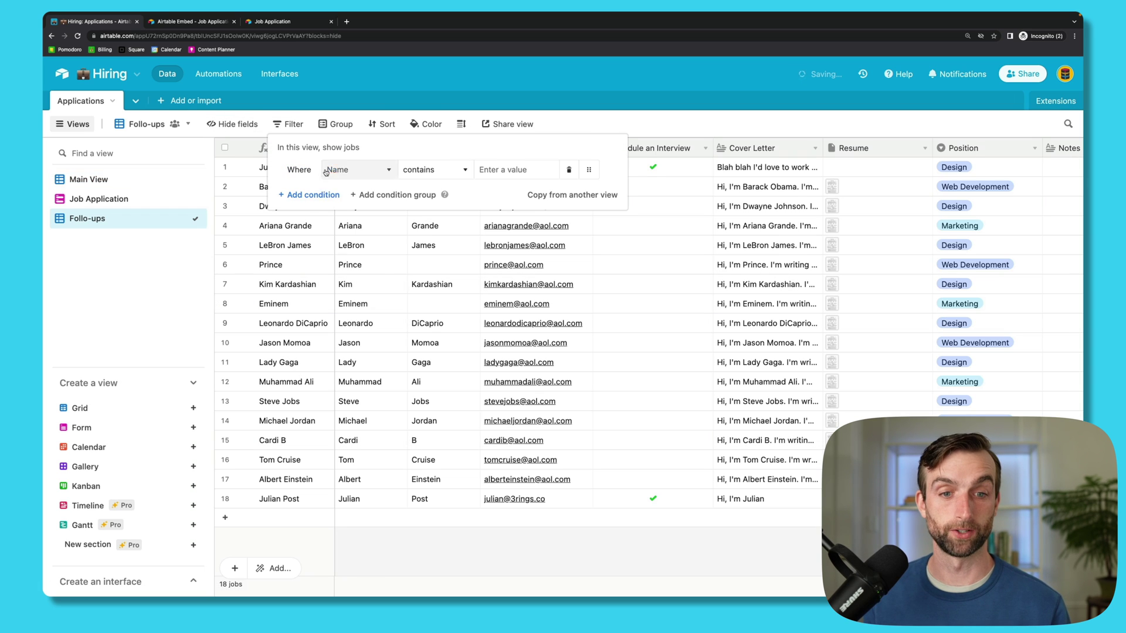
pyautogui.click(354, 169)
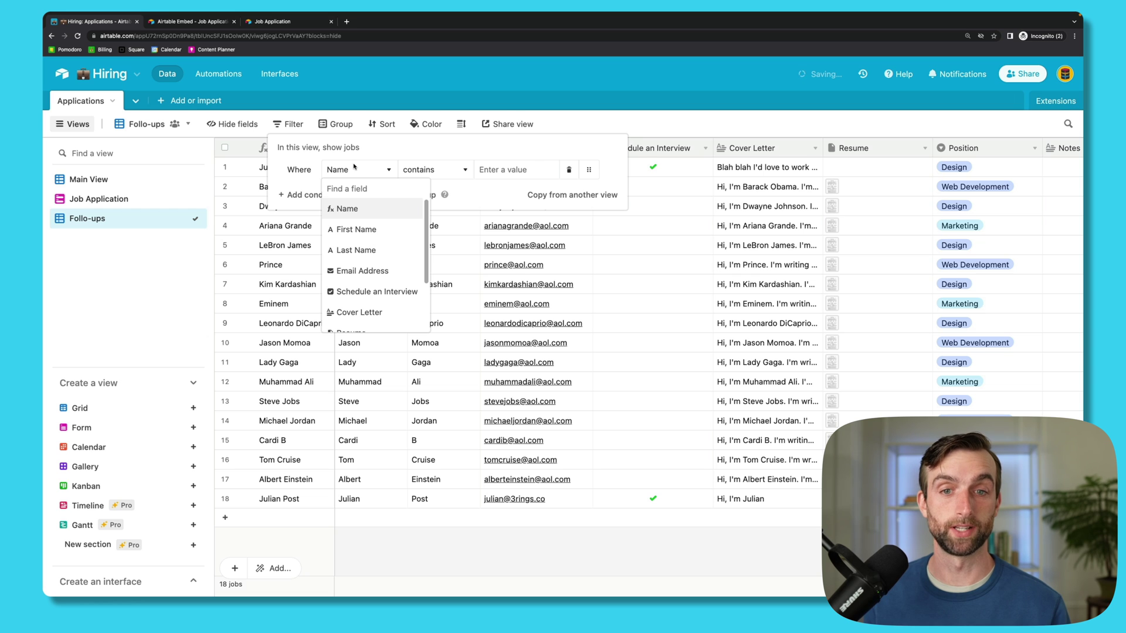
pyautogui.click(375, 293)
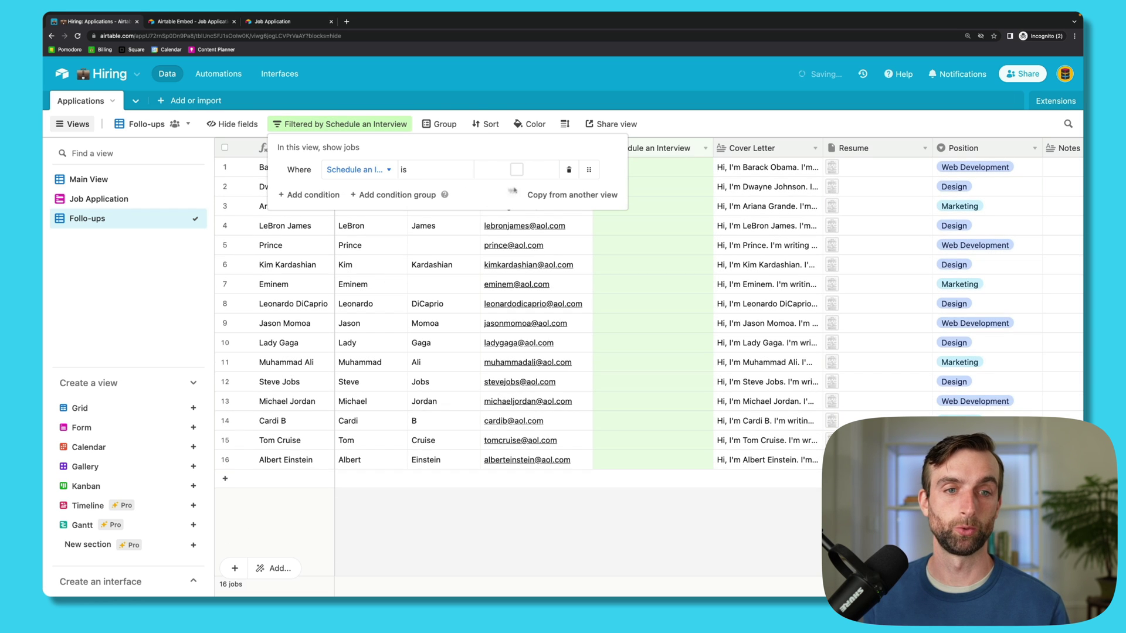
pyautogui.click(517, 169)
pyautogui.click(619, 301)
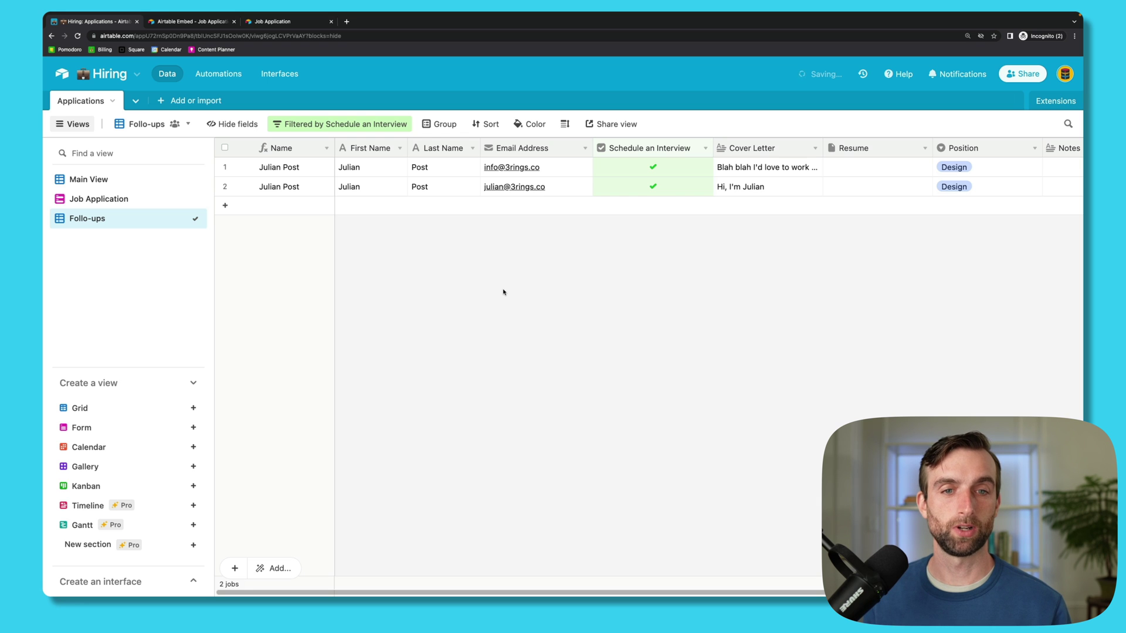
# Step: Group Main View's records by Position
pyautogui.click(102, 181)
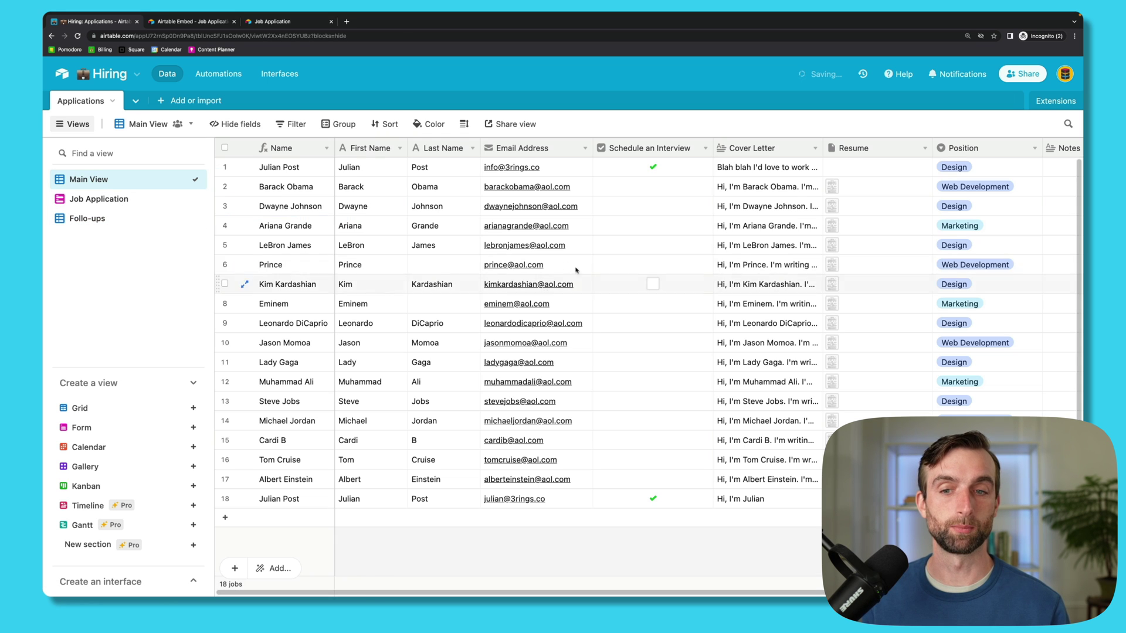
pyautogui.click(339, 124)
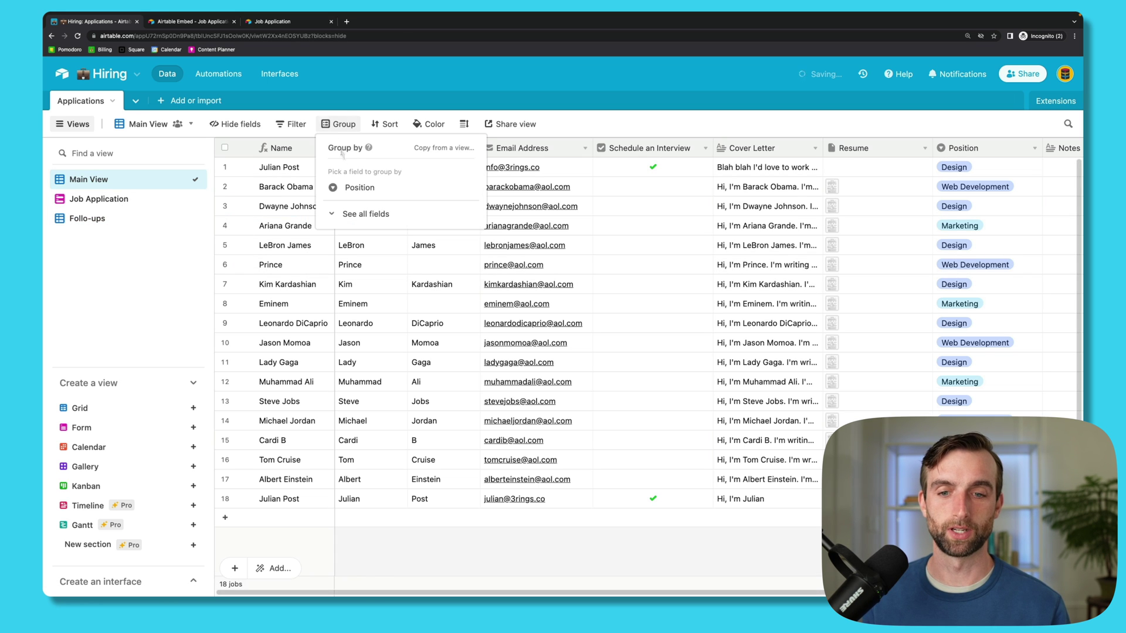
pyautogui.click(360, 188)
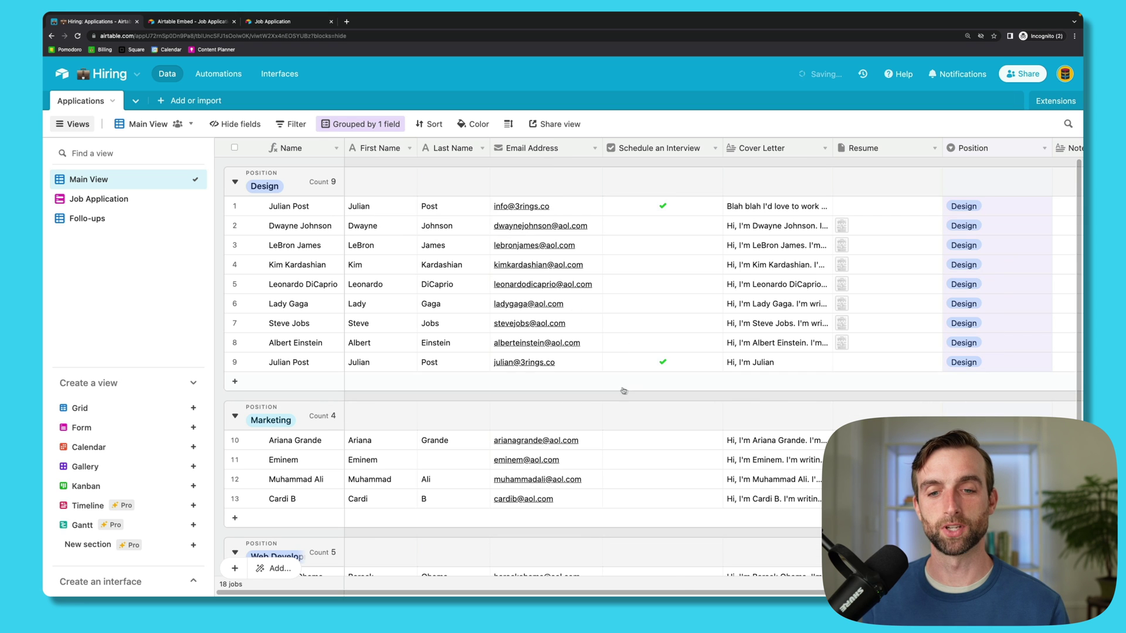